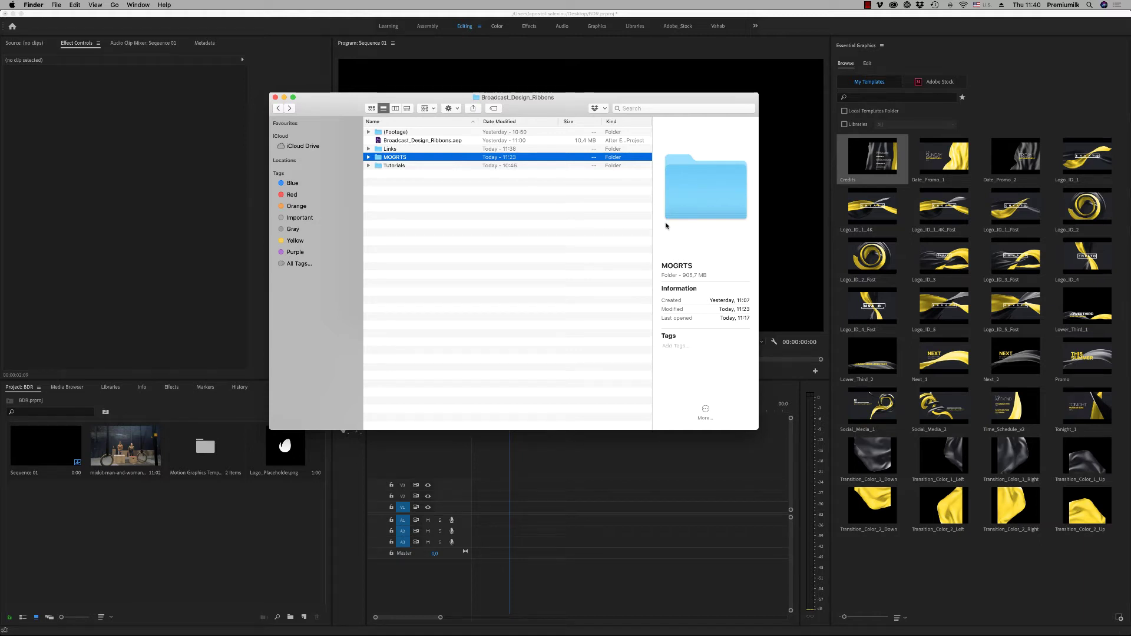
- In the Broadcast_Design_Ribbons Finder window, expand and collapse MOGRTS, then expand the Links folder
{"action": "left_click_drag", "start_coordinate": [569, 114], "coordinate": [589, 116]}
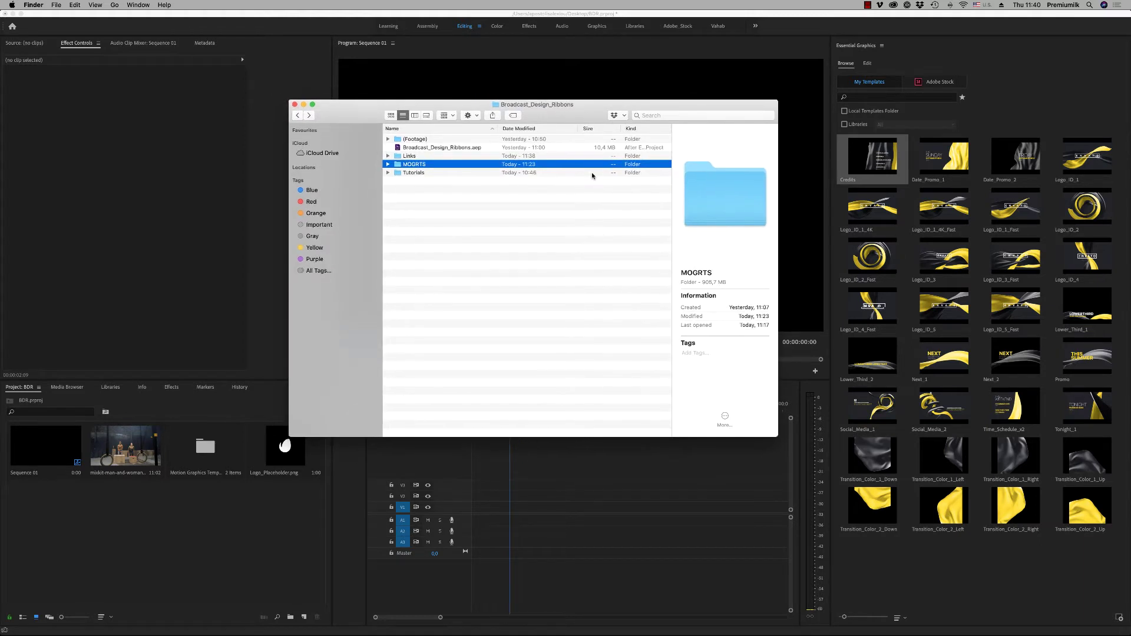
{"action": "left_click", "coordinate": [475, 196]}
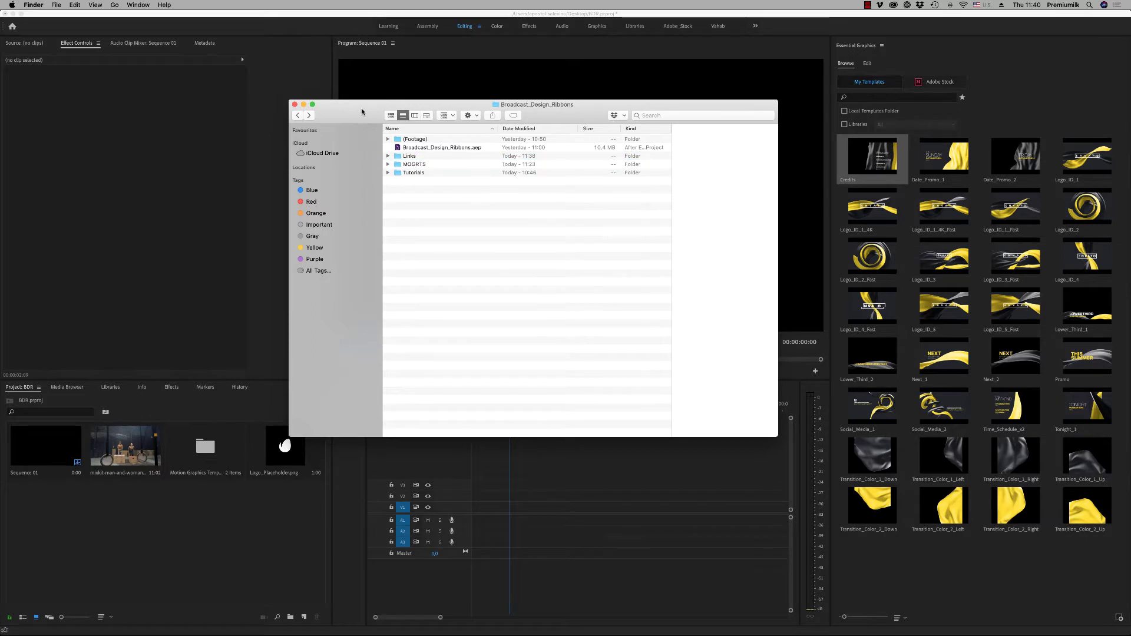
{"action": "left_click", "coordinate": [397, 160]}
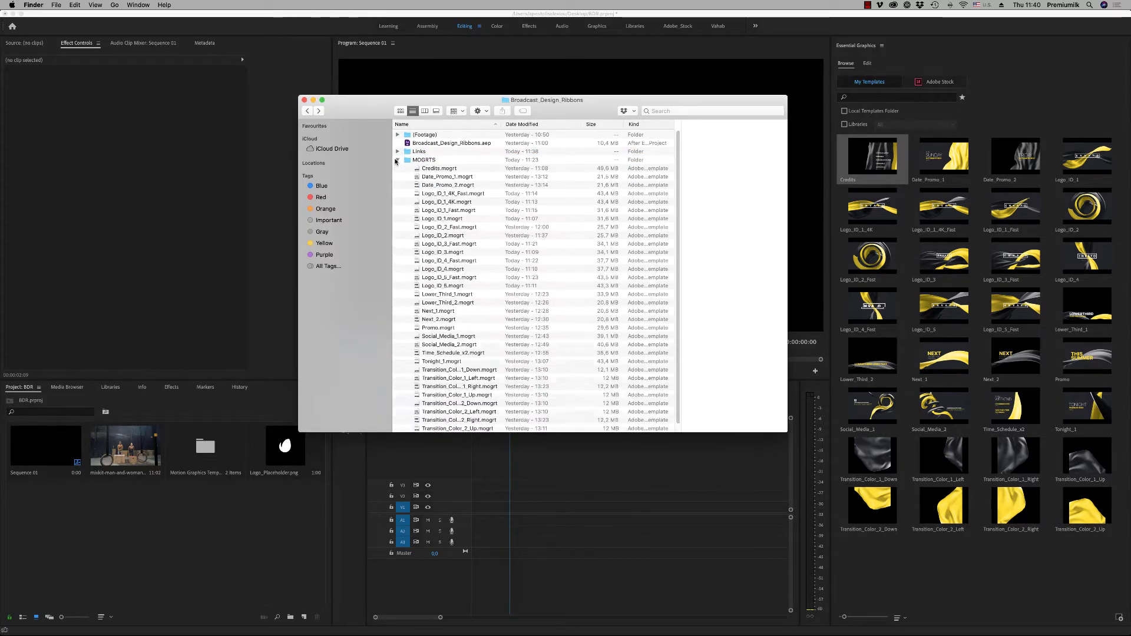
{"action": "left_click", "coordinate": [436, 162]}
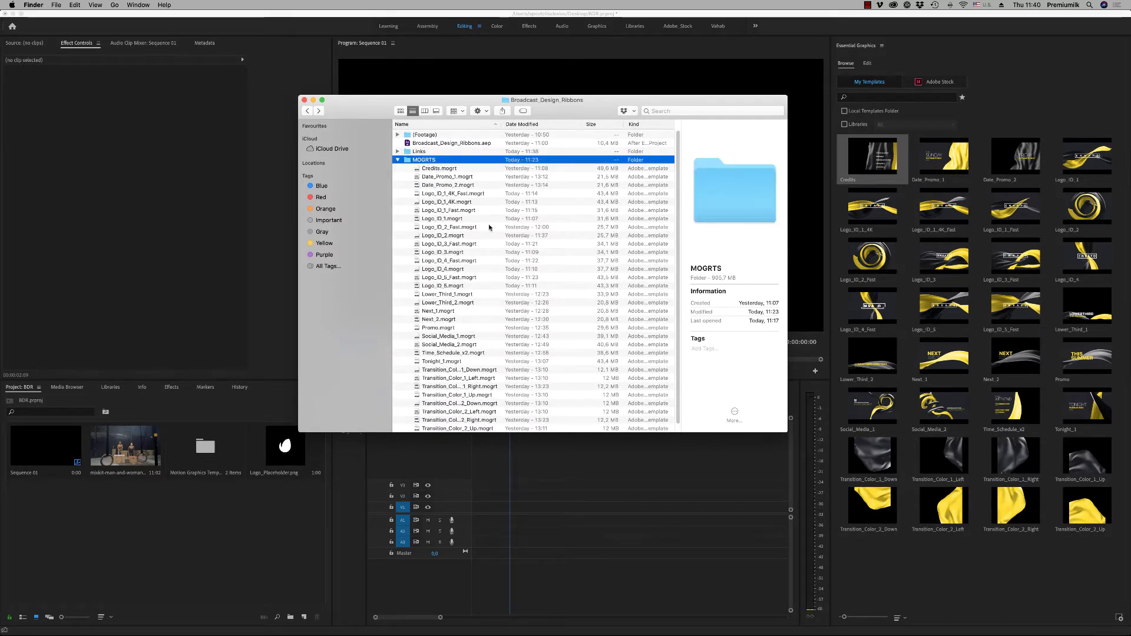
{"action": "scroll", "coordinate": [464, 328], "scroll_direction": "down", "scroll_amount": 1}
{"action": "left_click", "coordinate": [397, 152]}
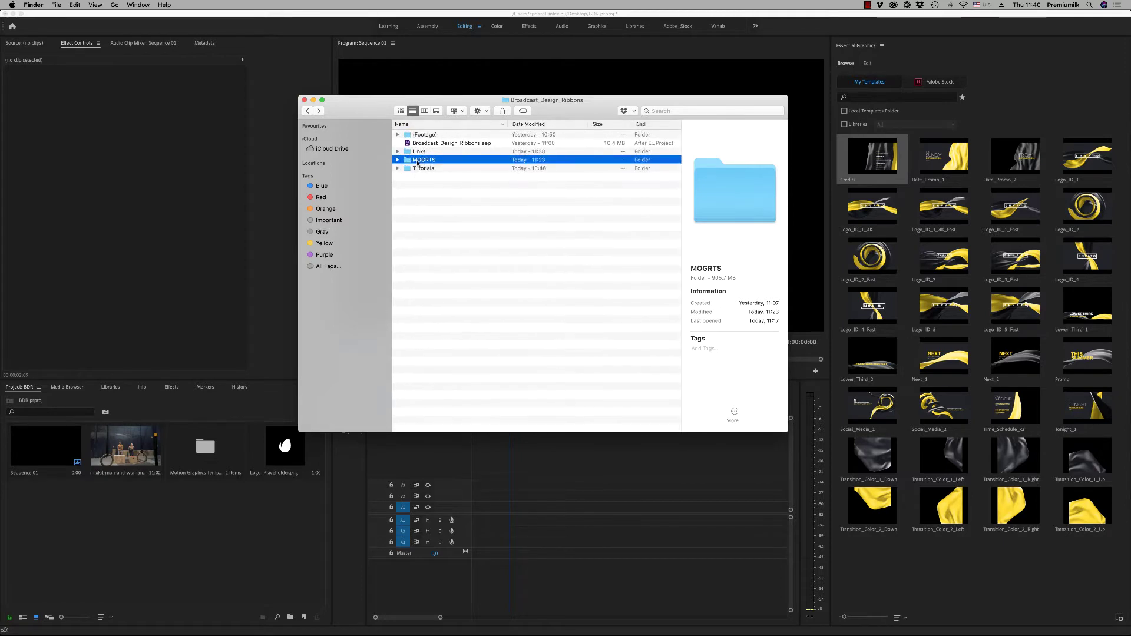
{"action": "left_click", "coordinate": [398, 152]}
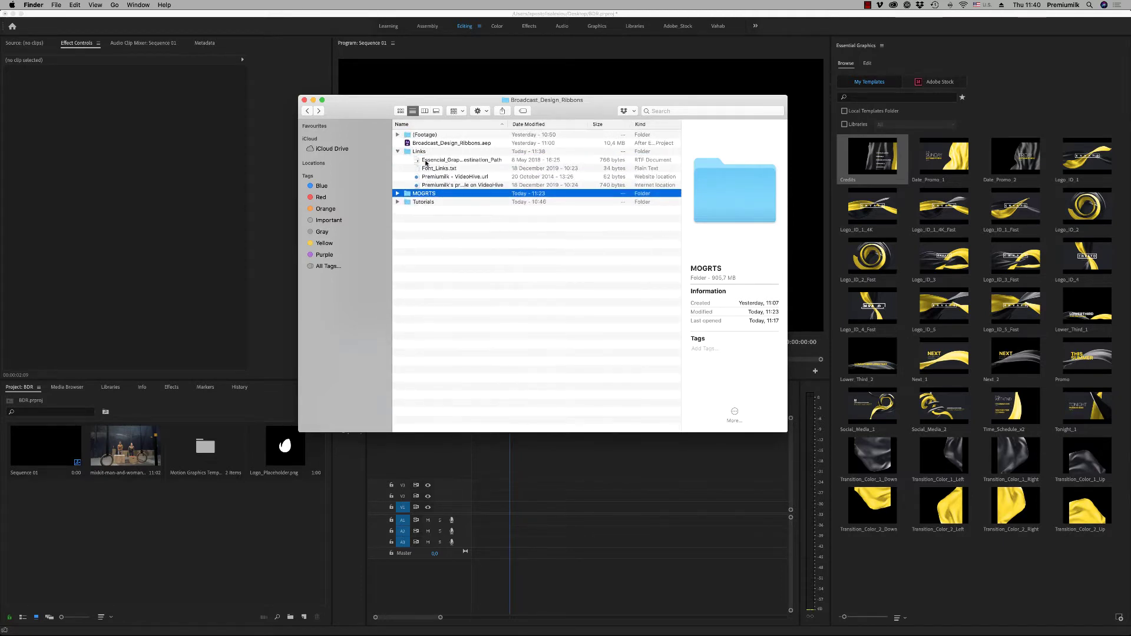
- Open the Essential Graphics installation path file and highlight its Windows and Mac paths
{"action": "double_click", "coordinate": [439, 160]}
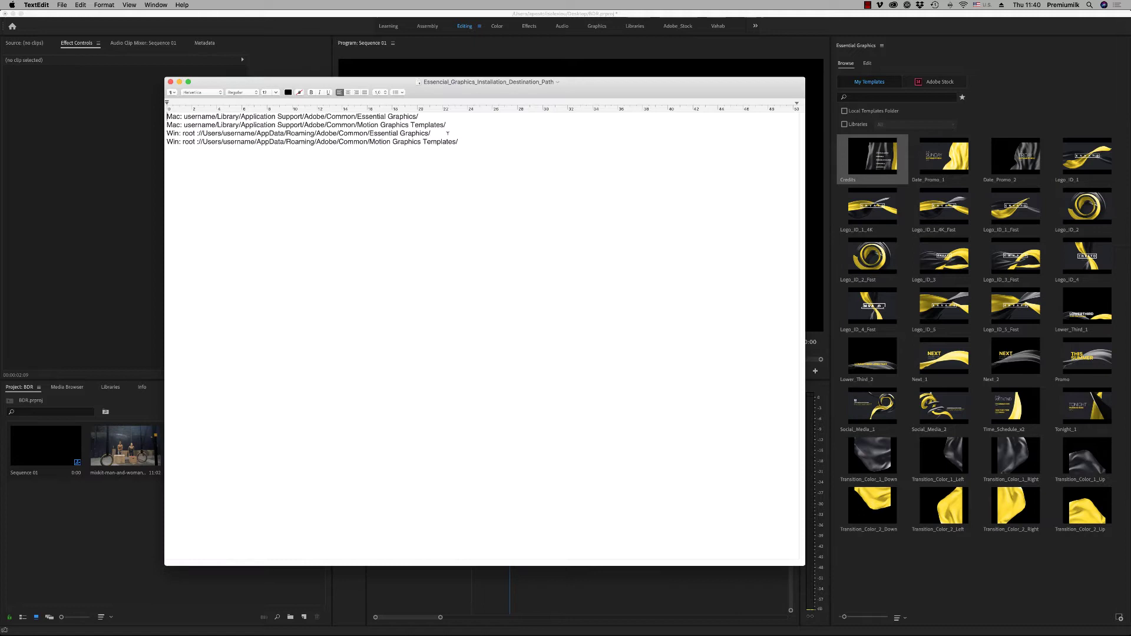
{"action": "left_click_drag", "start_coordinate": [475, 139], "coordinate": [148, 136]}
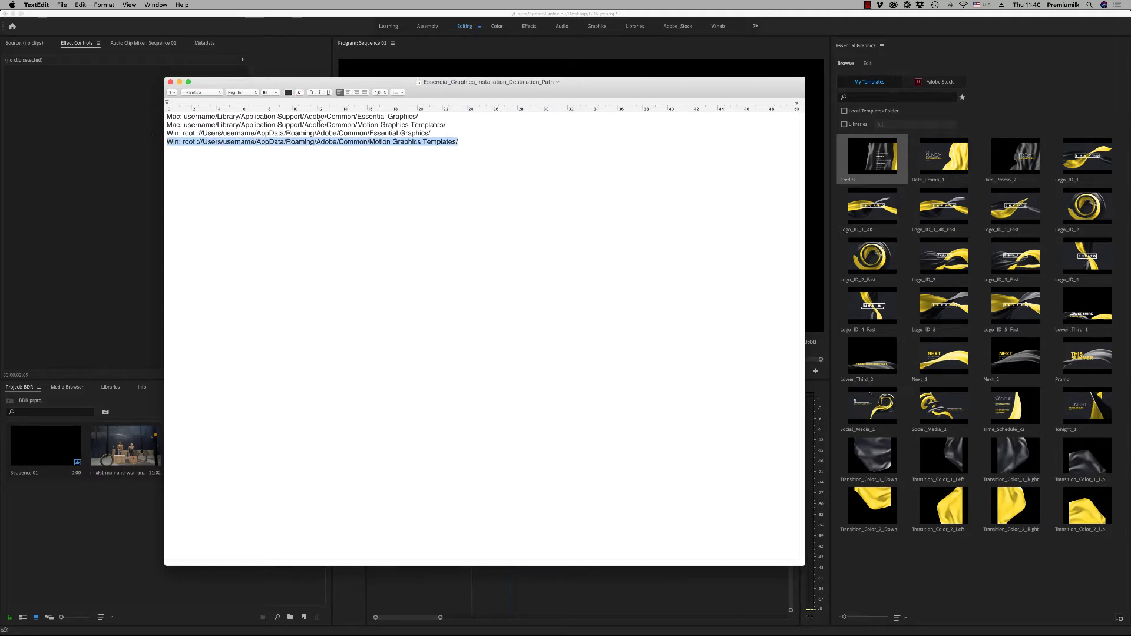
{"action": "left_click_drag", "start_coordinate": [446, 126], "coordinate": [138, 116]}
- Close the TextEdit document, collapse Links and minimize the Finder window
{"action": "left_click", "coordinate": [171, 83]}
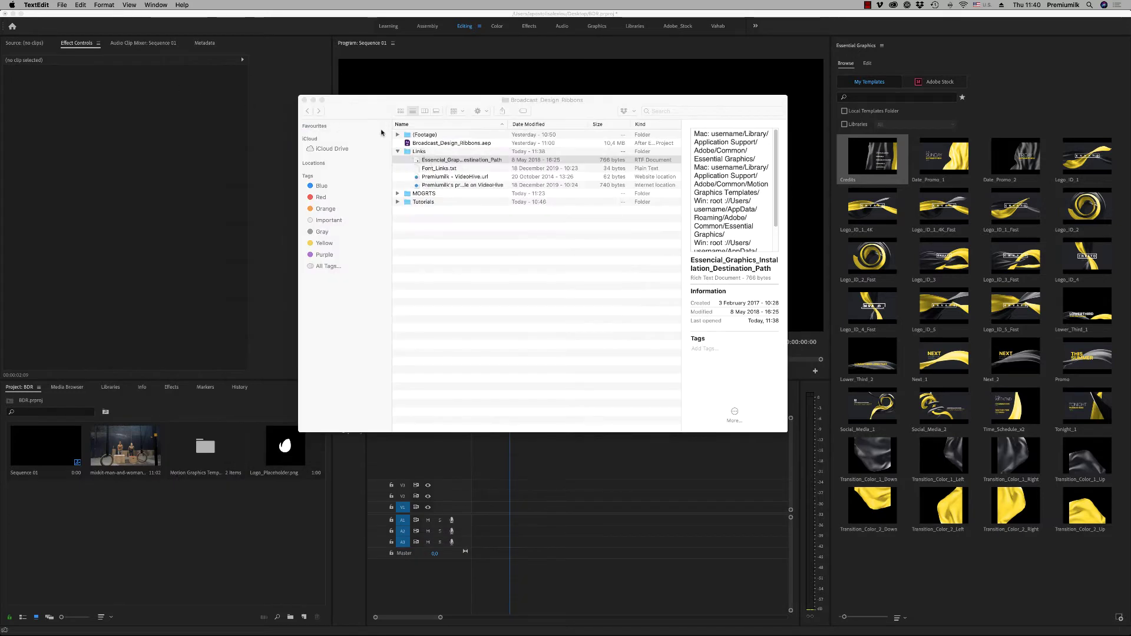
{"action": "left_click", "coordinate": [397, 152]}
{"action": "left_click", "coordinate": [313, 101]}
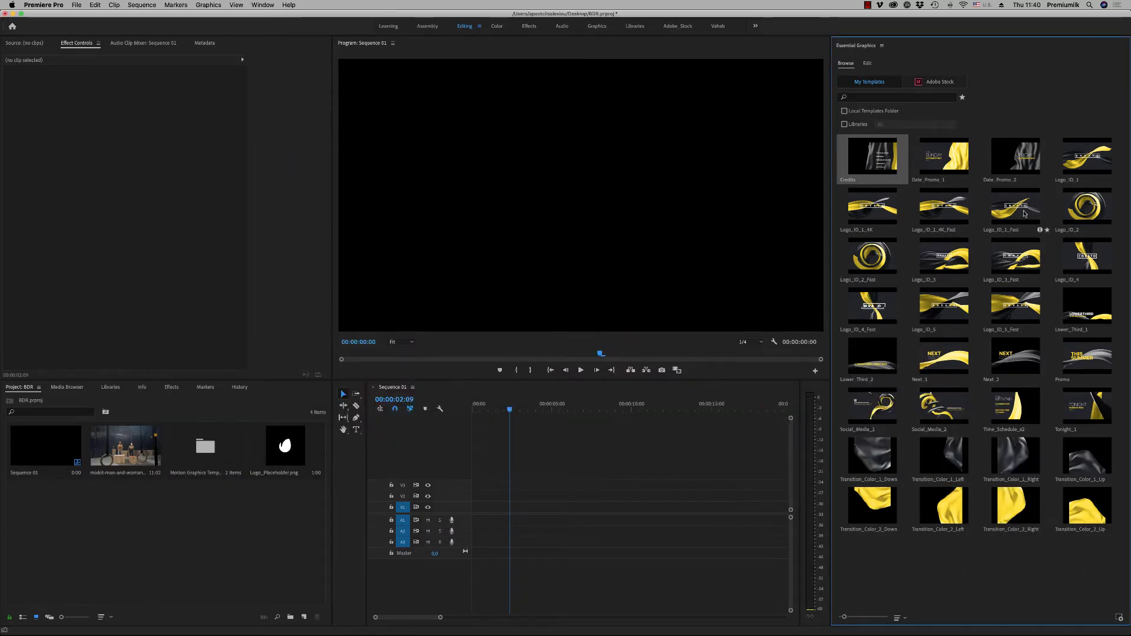
- Place Logo_ID_1 at the start of V2 and begin replacing its title text with PREMIUMILK
{"action": "left_click_drag", "start_coordinate": [1087, 156], "coordinate": [542, 418]}
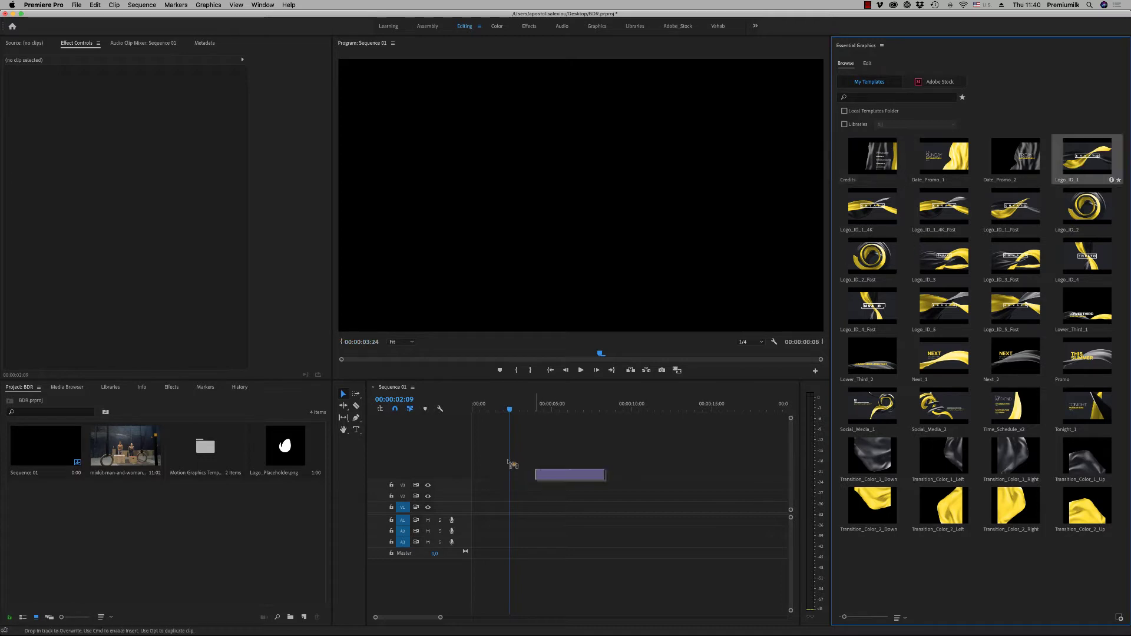
{"action": "left_click_drag", "start_coordinate": [512, 465], "coordinate": [508, 496]}
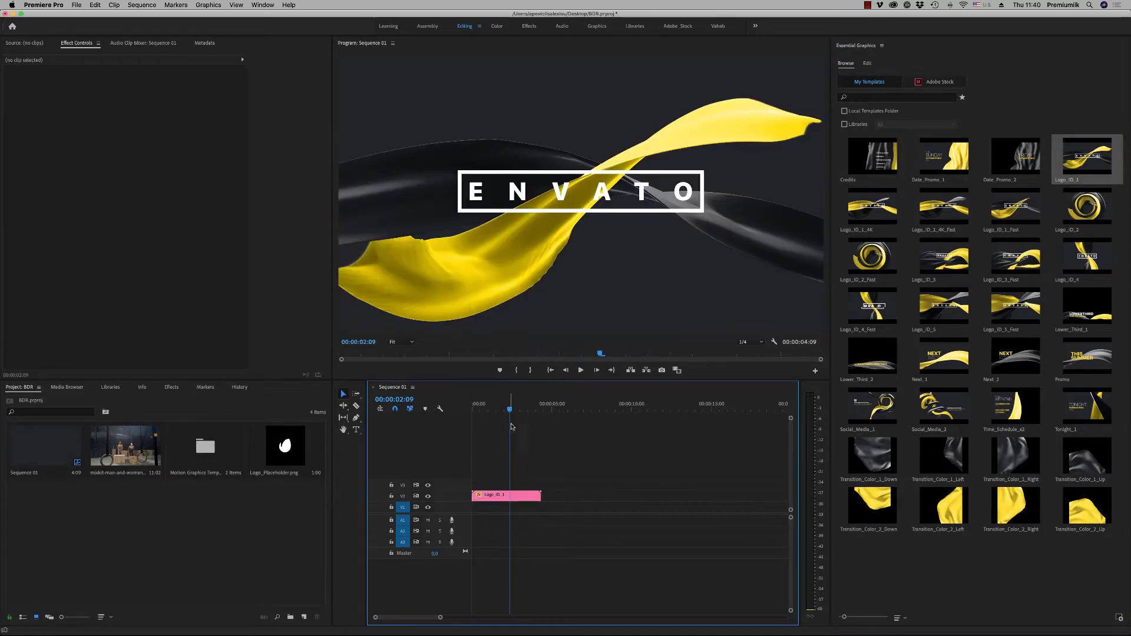
{"action": "left_click", "coordinate": [516, 496]}
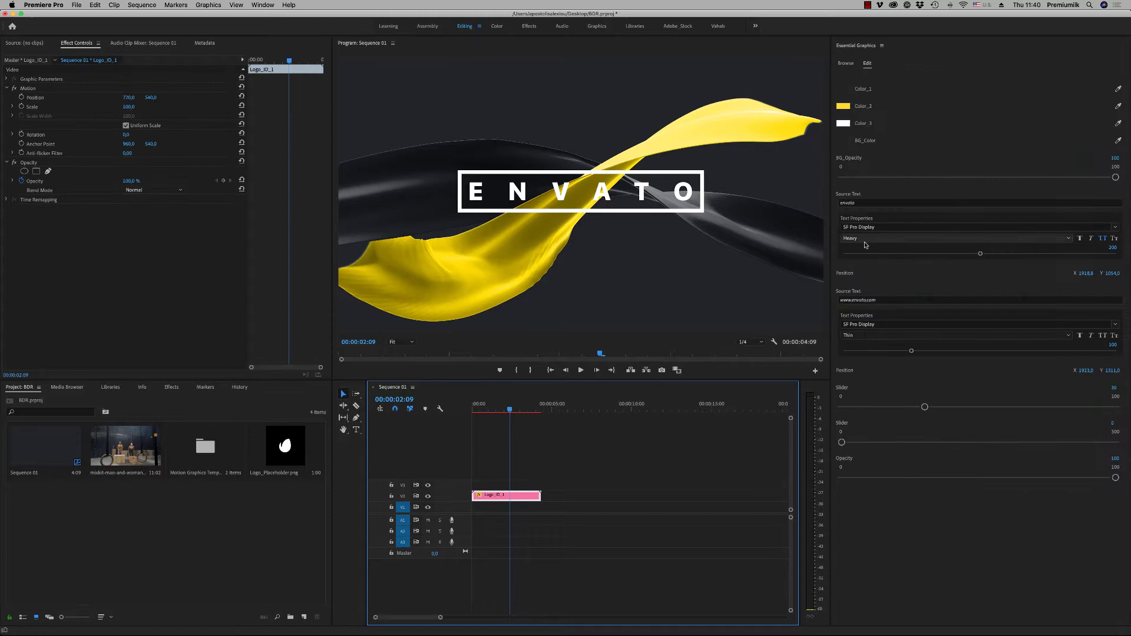
{"action": "left_click", "coordinate": [866, 204]}
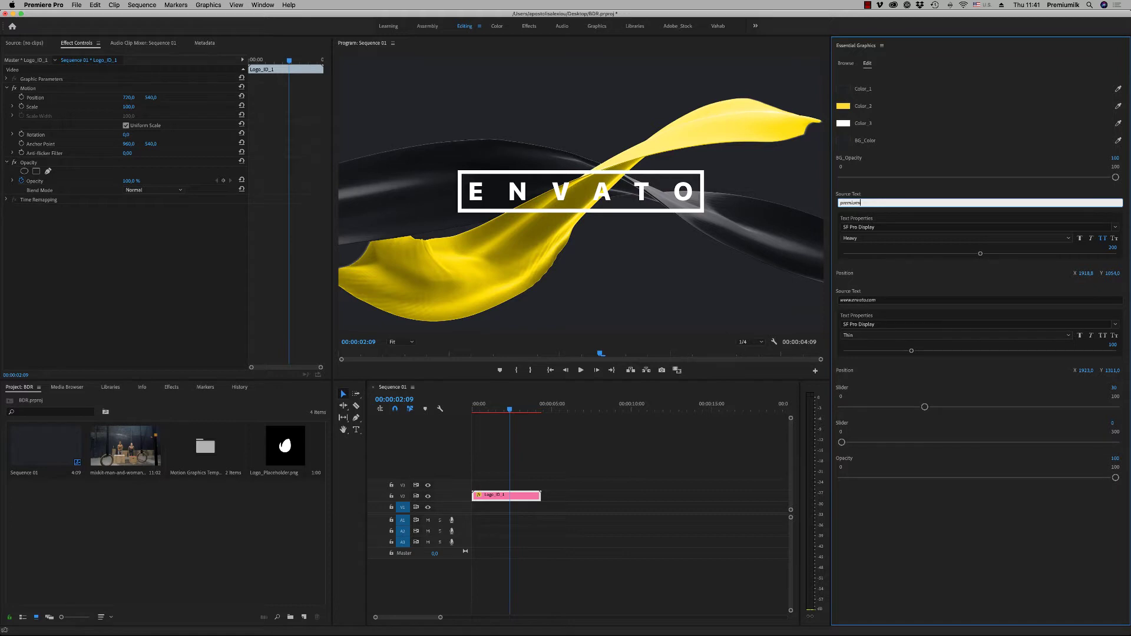
- Commit the PREMIUMILK title and set the Logo_ID_1 BG_Opacity to 0
{"action": "left_click", "coordinate": [483, 468]}
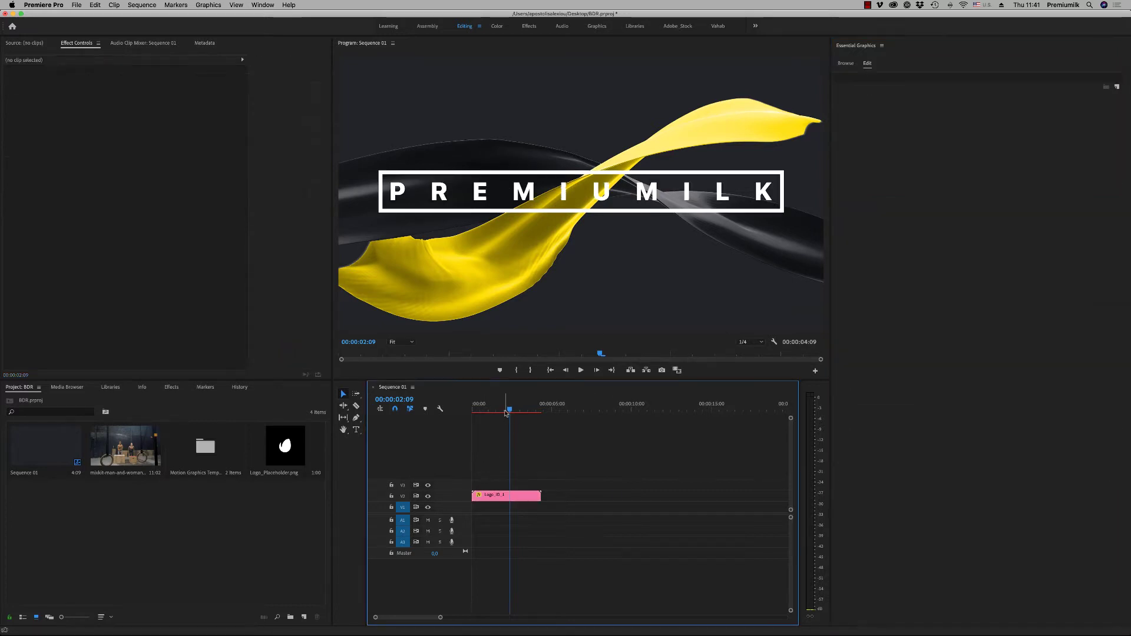
{"action": "left_click", "coordinate": [507, 410]}
{"action": "left_click", "coordinate": [506, 496]}
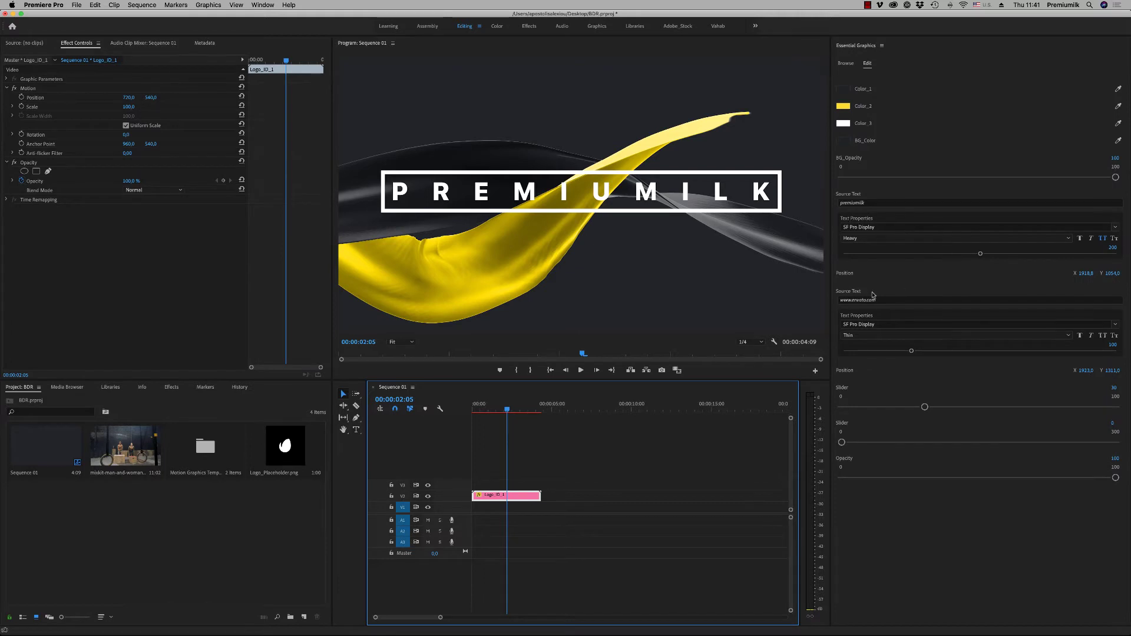
{"action": "left_click_drag", "start_coordinate": [1086, 273], "coordinate": [1088, 274]}
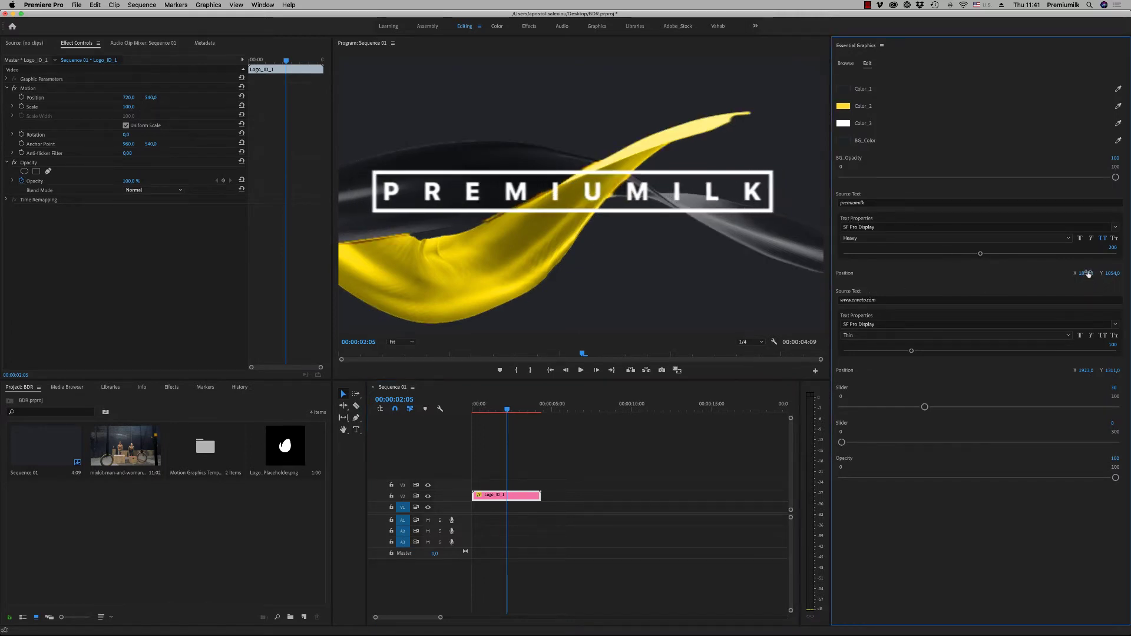
{"action": "key", "text": "super+z"}
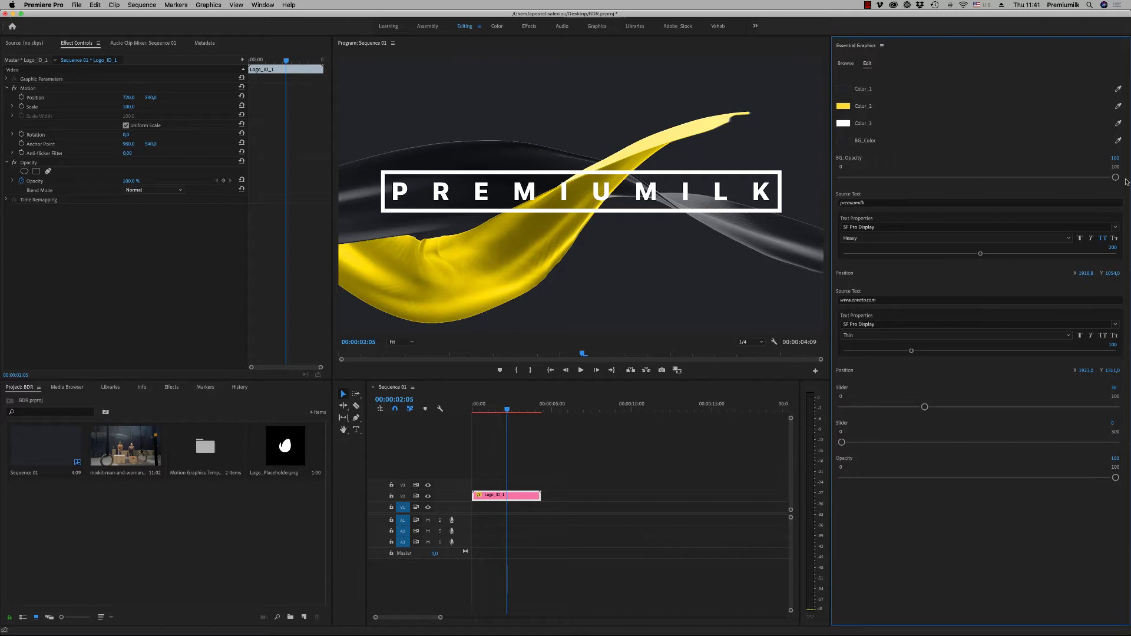
{"action": "left_click_drag", "start_coordinate": [1115, 177], "coordinate": [818, 183]}
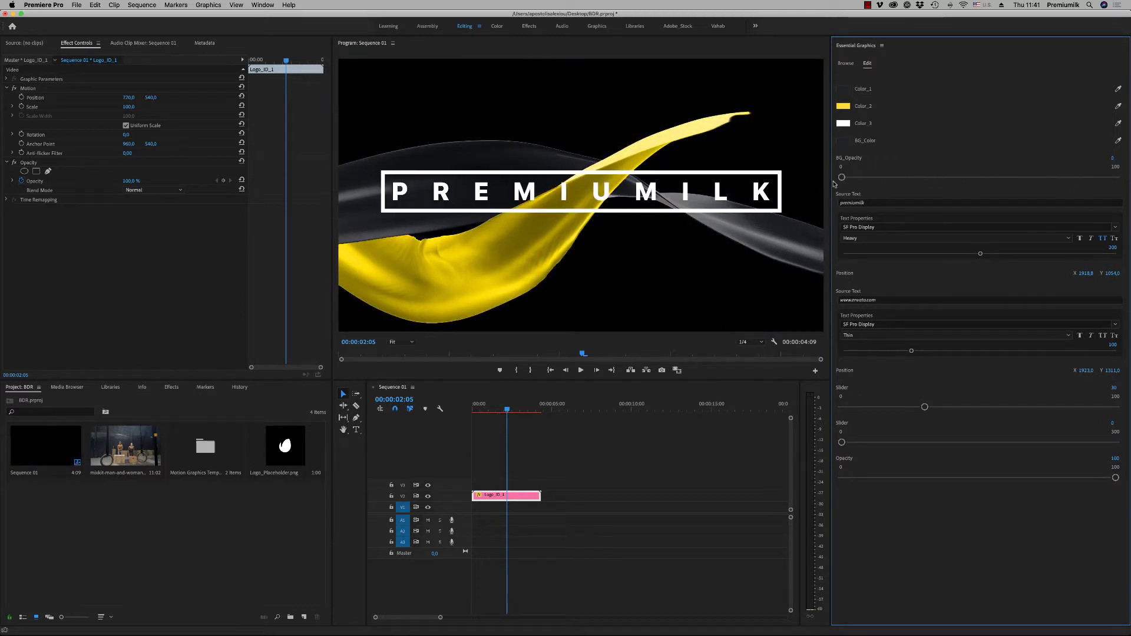
- Place the mixkit gym footage clip on V1 and play the sequence to preview the title
{"action": "left_click_drag", "start_coordinate": [508, 413], "coordinate": [502, 410]}
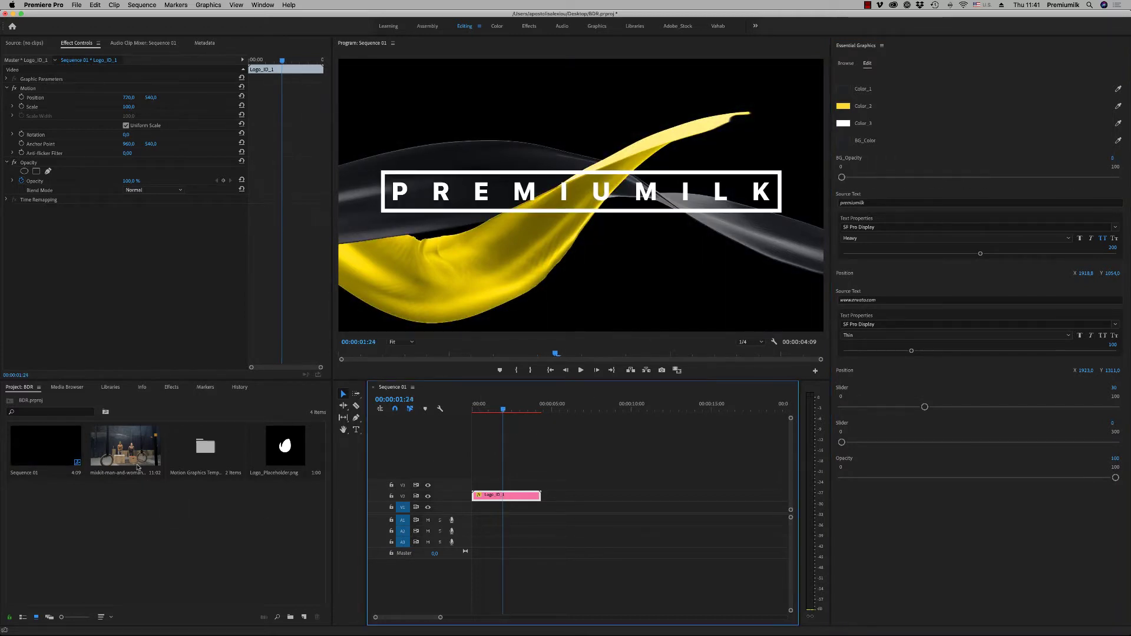
{"action": "left_click_drag", "start_coordinate": [514, 572], "coordinate": [458, 510]}
{"action": "left_click_drag", "start_coordinate": [484, 405], "coordinate": [498, 406]}
{"action": "key", "text": "space"}
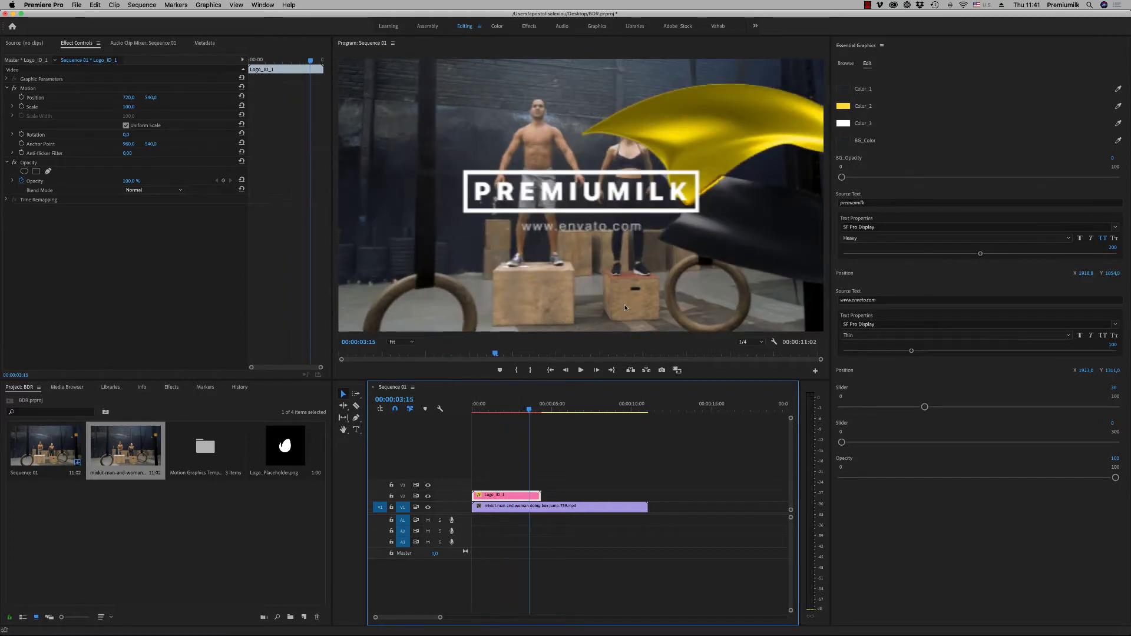
- Set the Logo_ID_1 title box opacity to 0 in Essential Graphics
{"action": "left_click", "coordinate": [887, 298]}
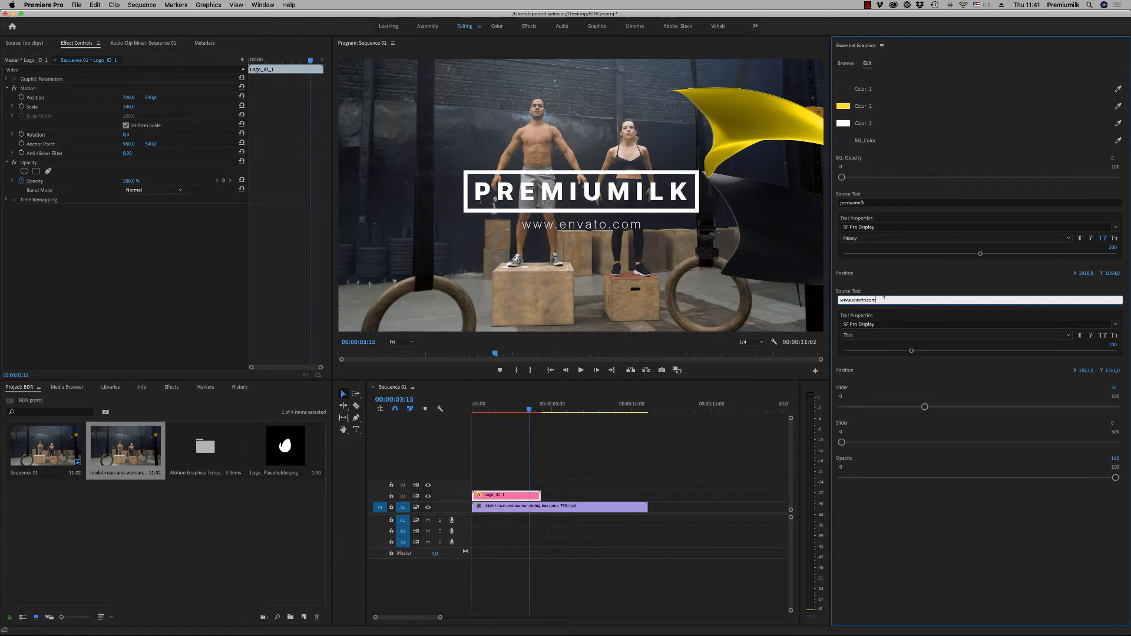
{"action": "left_click_drag", "start_coordinate": [528, 405], "coordinate": [508, 405]}
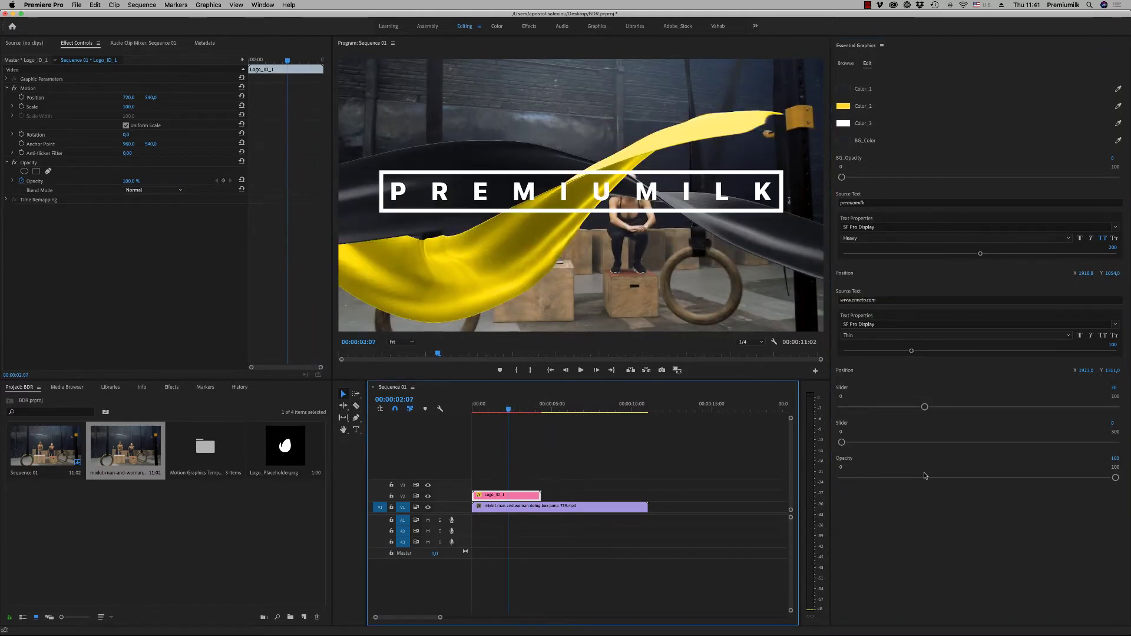
{"action": "left_click", "coordinate": [969, 490]}
{"action": "mouse_move", "coordinate": [1115, 478]}
{"action": "left_mouse_down"}
{"action": "mouse_move", "coordinate": [841, 478]}
{"action": "mouse_move", "coordinate": [1116, 478]}
{"action": "left_mouse_up"}
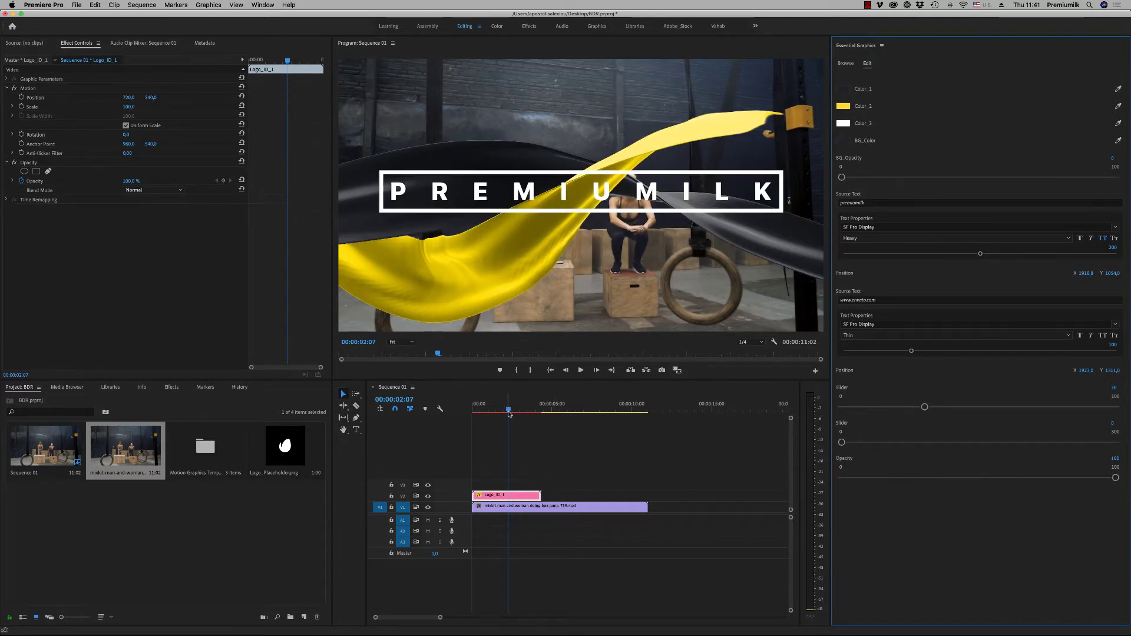
- Lower the first Slider from 30 to 27 and try the second slider
{"action": "left_click_drag", "start_coordinate": [509, 414], "coordinate": [516, 412]}
{"action": "mouse_move", "coordinate": [924, 407]}
{"action": "left_mouse_down"}
{"action": "mouse_move", "coordinate": [881, 408]}
{"action": "mouse_move", "coordinate": [922, 407]}
{"action": "left_mouse_up"}
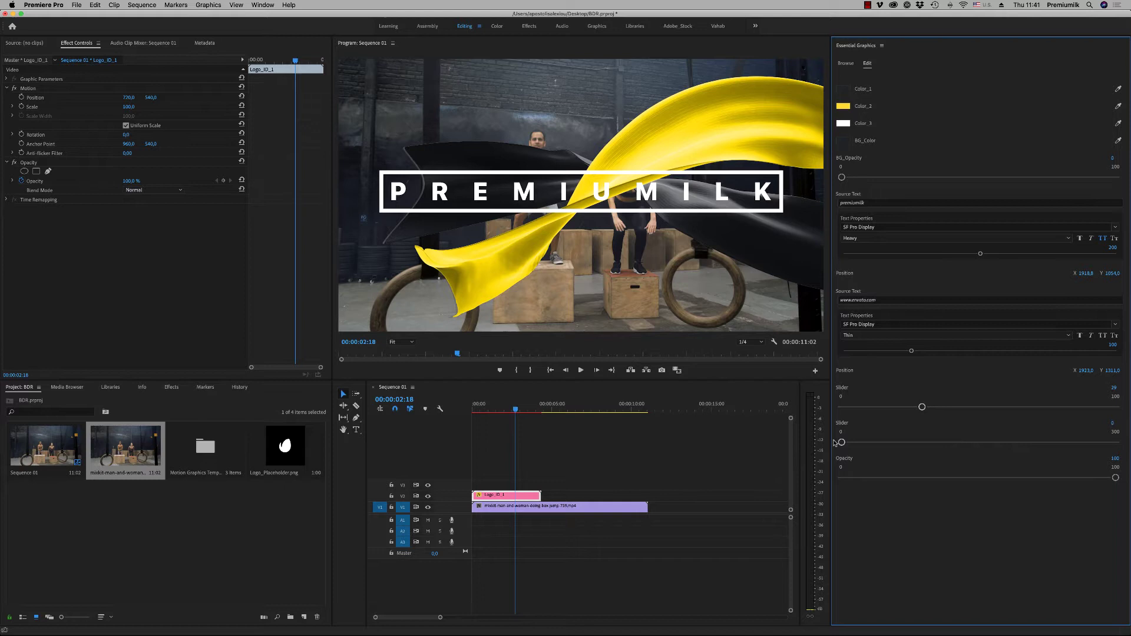
{"action": "mouse_move", "coordinate": [841, 442]}
{"action": "left_mouse_down"}
{"action": "mouse_move", "coordinate": [994, 444]}
{"action": "mouse_move", "coordinate": [842, 443]}
{"action": "left_mouse_up"}
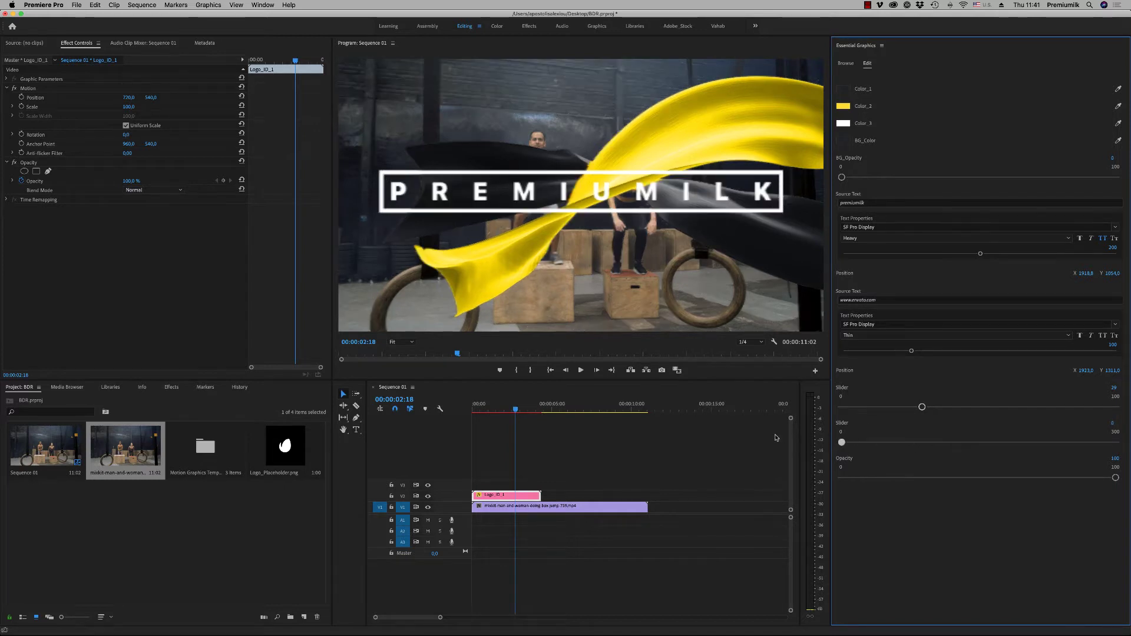
{"action": "key", "text": "Left"}
{"action": "key", "text": "Left"}
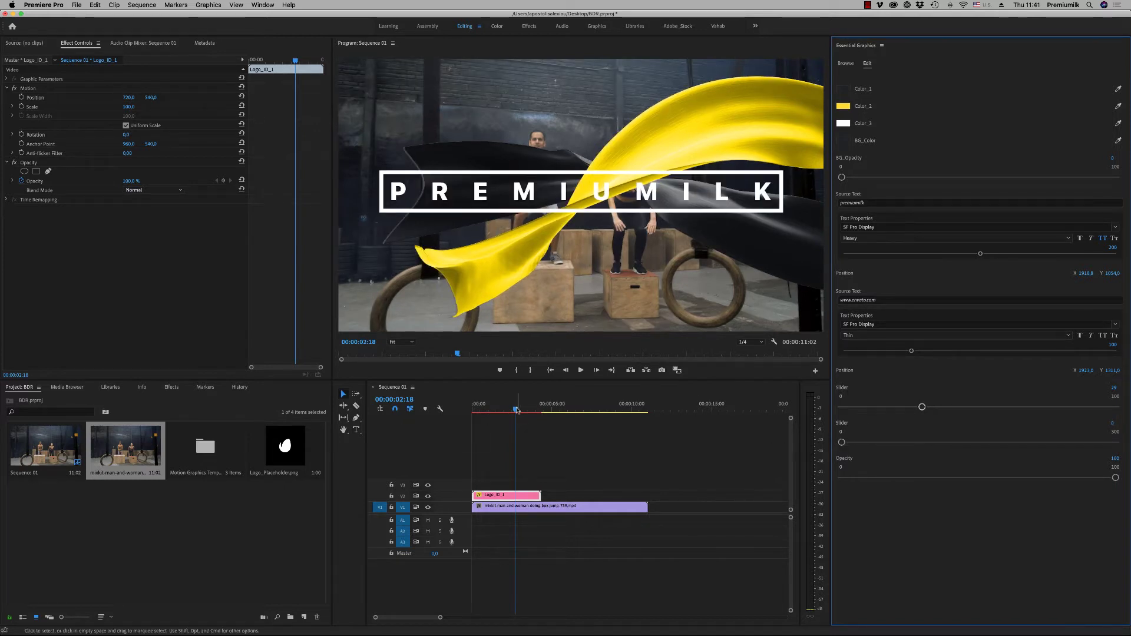
- Move Logo_ID_1 to V3, place Logo_Placeholder.png on V2 and shrink its scale
{"action": "left_click_drag", "start_coordinate": [1115, 478], "coordinate": [1102, 477]}
{"action": "left_click", "coordinate": [841, 478]}
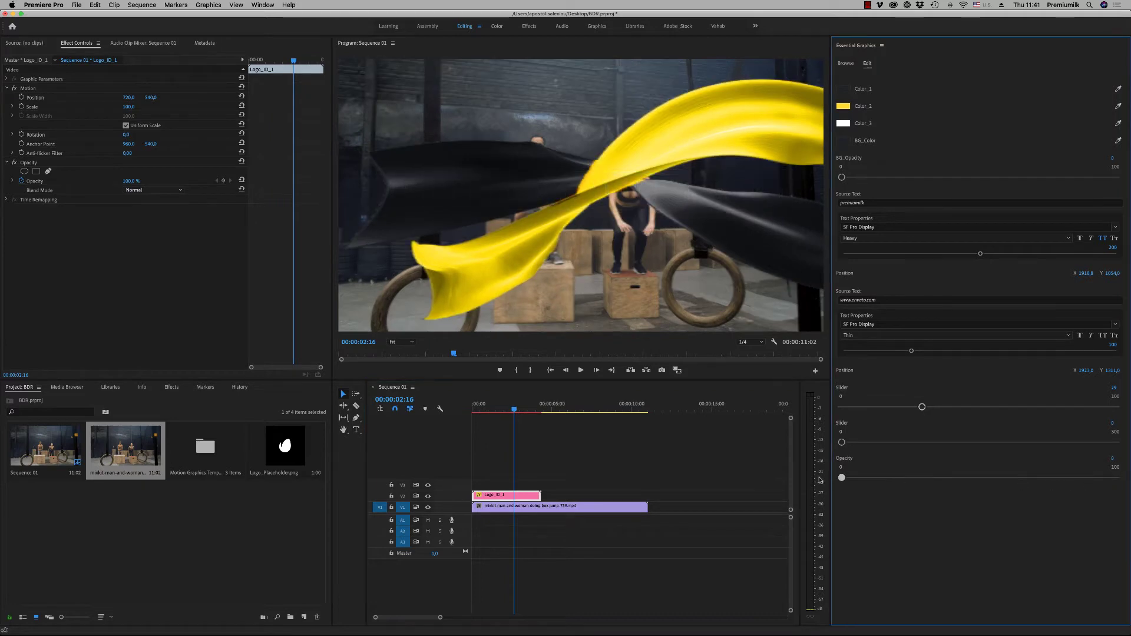
{"action": "left_click_drag", "start_coordinate": [510, 406], "coordinate": [506, 406]}
{"action": "left_click_drag", "start_coordinate": [508, 495], "coordinate": [508, 487]}
{"action": "left_click_drag", "start_coordinate": [285, 446], "coordinate": [508, 496]}
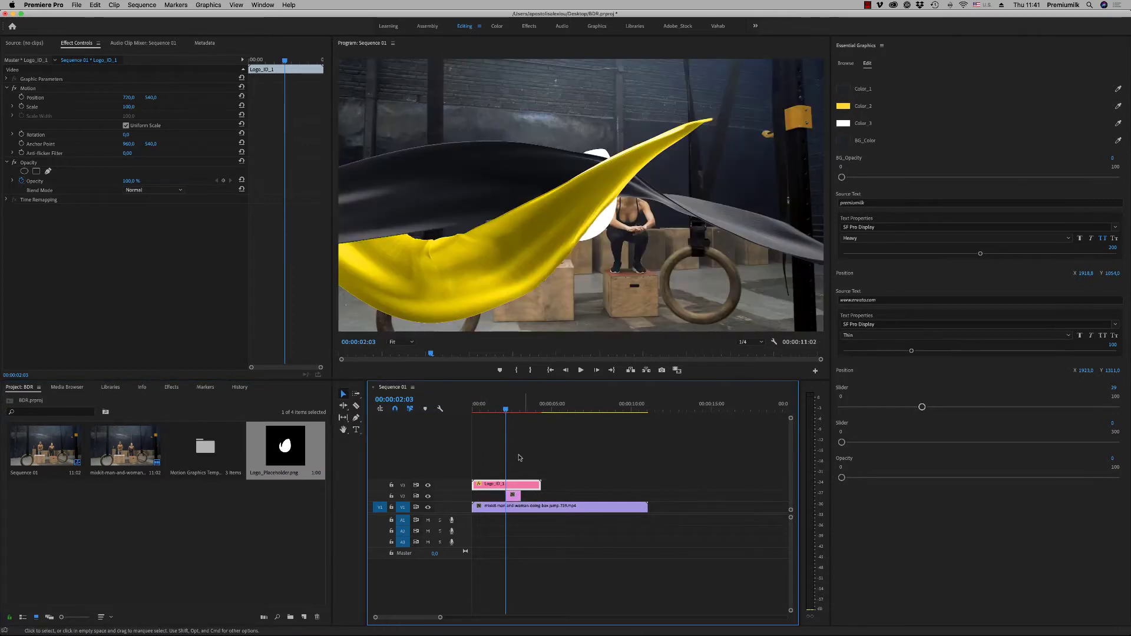
{"action": "left_click", "coordinate": [510, 498]}
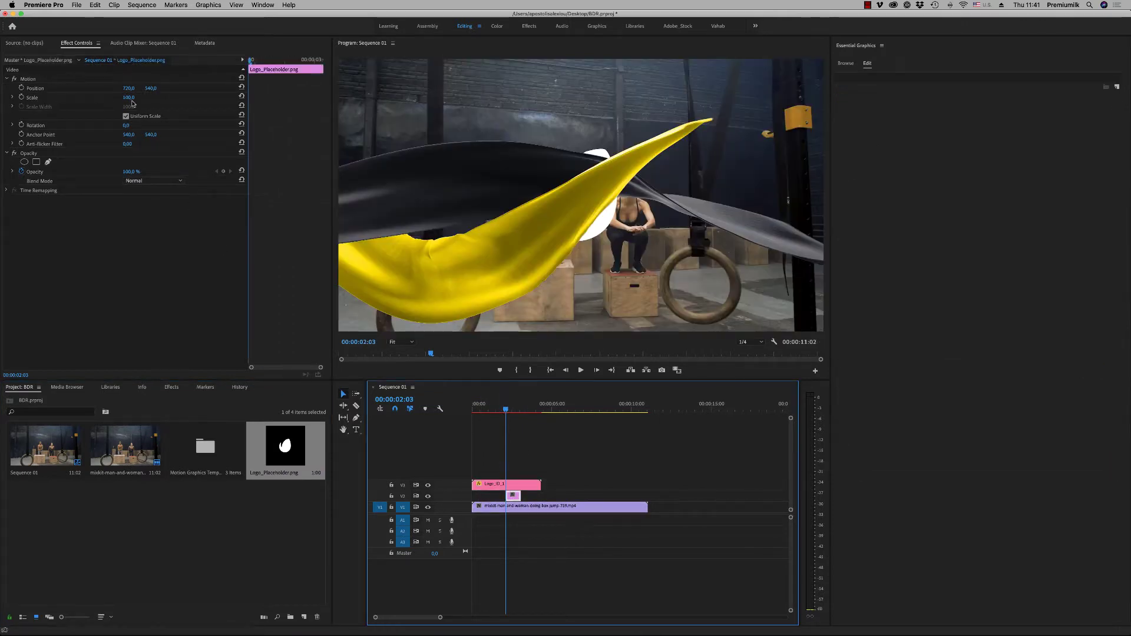
{"action": "left_click_drag", "start_coordinate": [129, 97], "coordinate": [111, 98]}
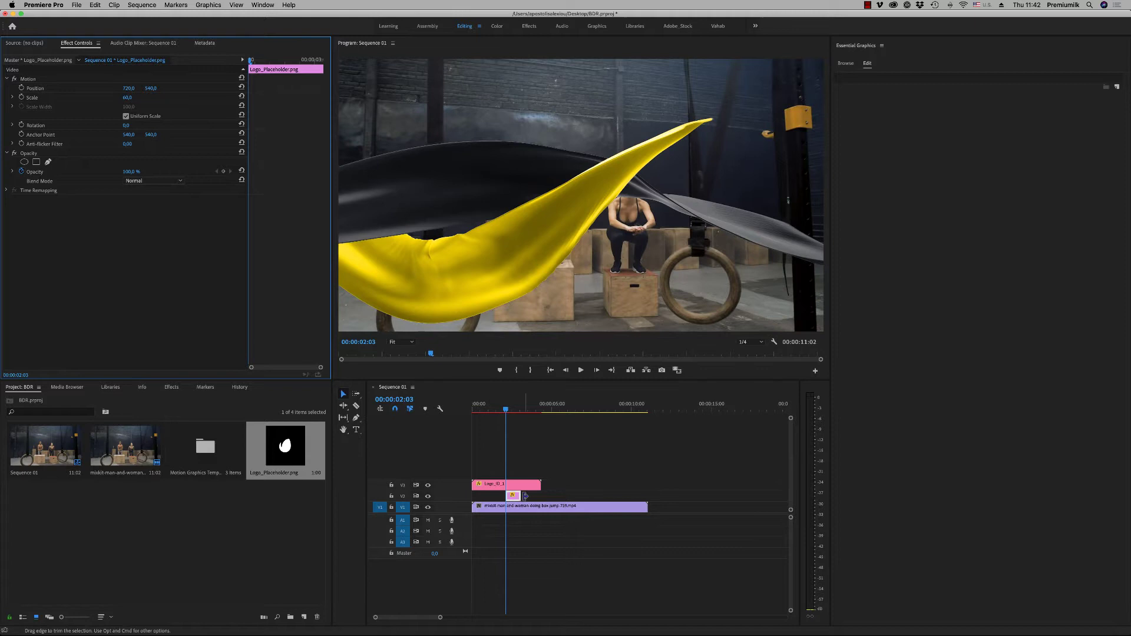
- Lengthen the logo placeholder clip, preview from the start, then remove the placeholder
{"action": "left_click_drag", "start_coordinate": [520, 495], "coordinate": [540, 495]}
{"action": "key", "text": "Home"}
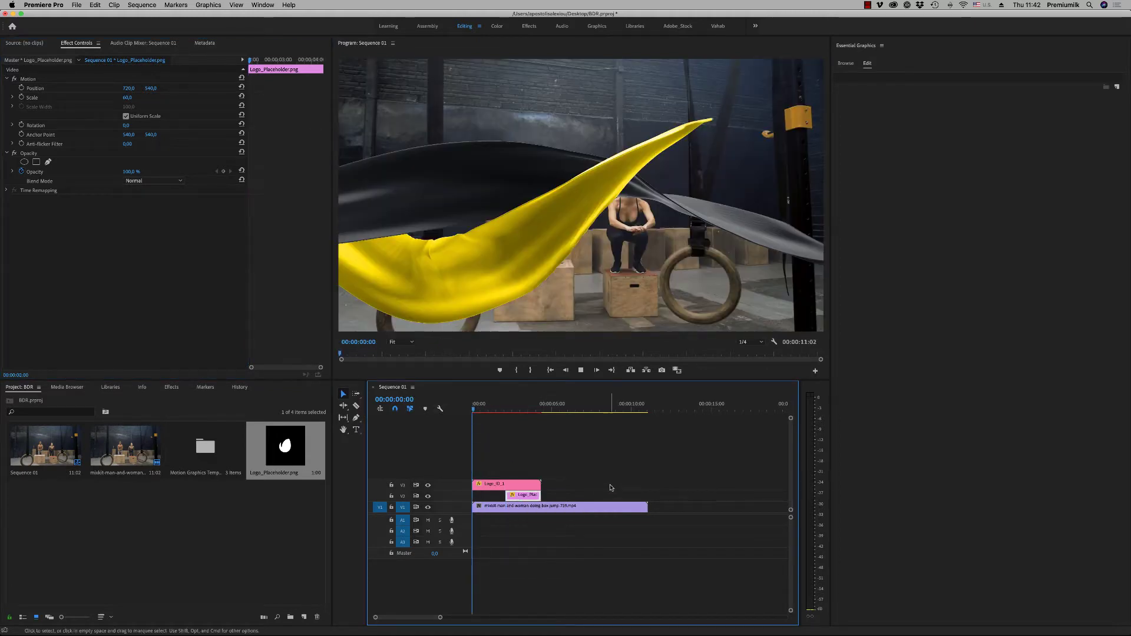
{"action": "key", "text": "space"}
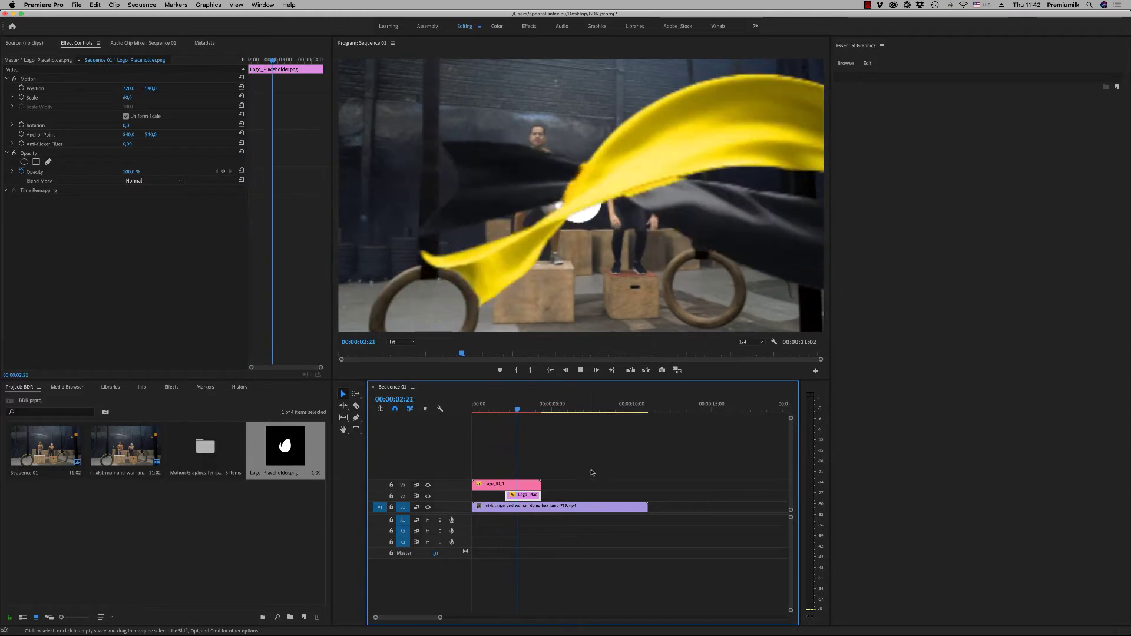
{"action": "key", "text": "space"}
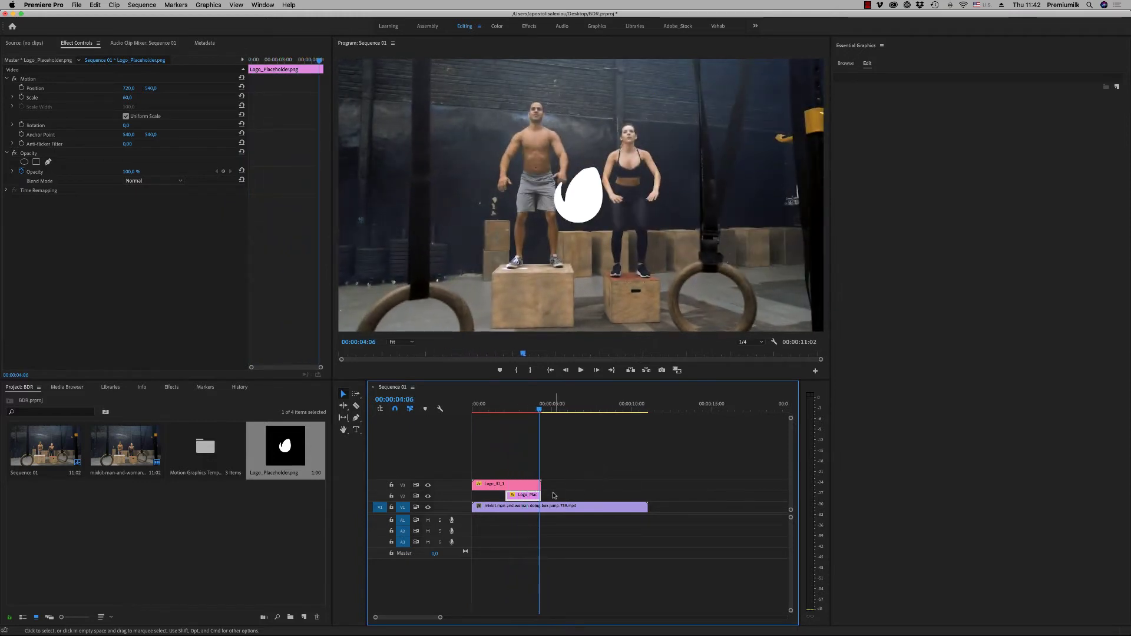
{"action": "left_click_drag", "start_coordinate": [541, 495], "coordinate": [573, 490]}
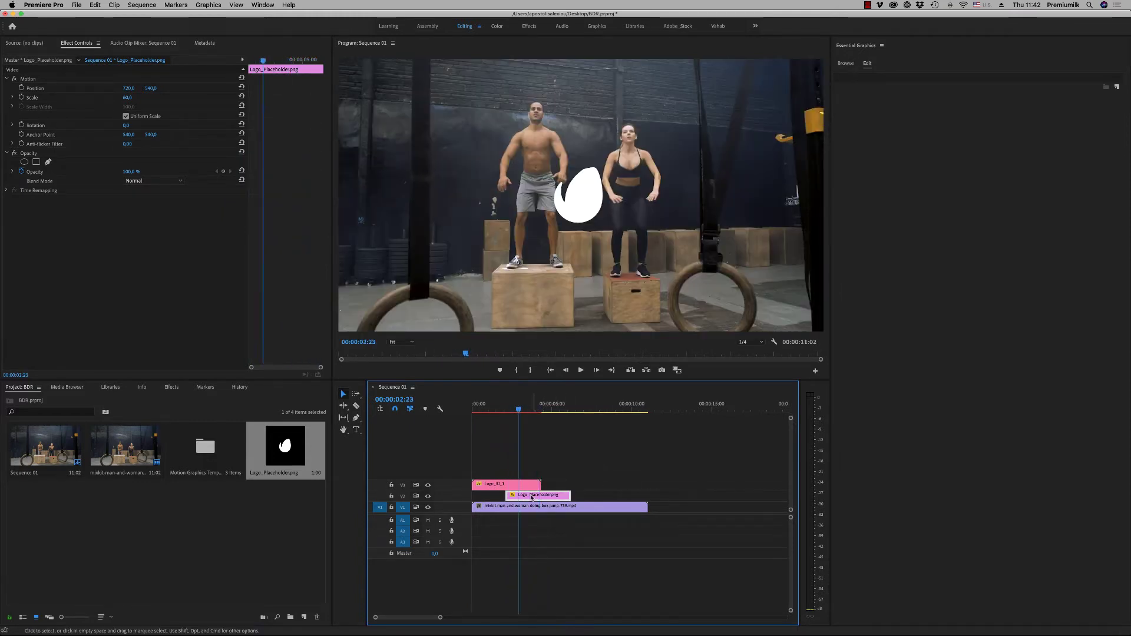
{"action": "key", "text": "ctrl+z"}
{"action": "key", "text": "ctrl+z"}
- Set the Logo_ID_1 Color_2 ribbon to magenta-pink in the Color Picker
{"action": "left_click", "coordinate": [514, 488]}
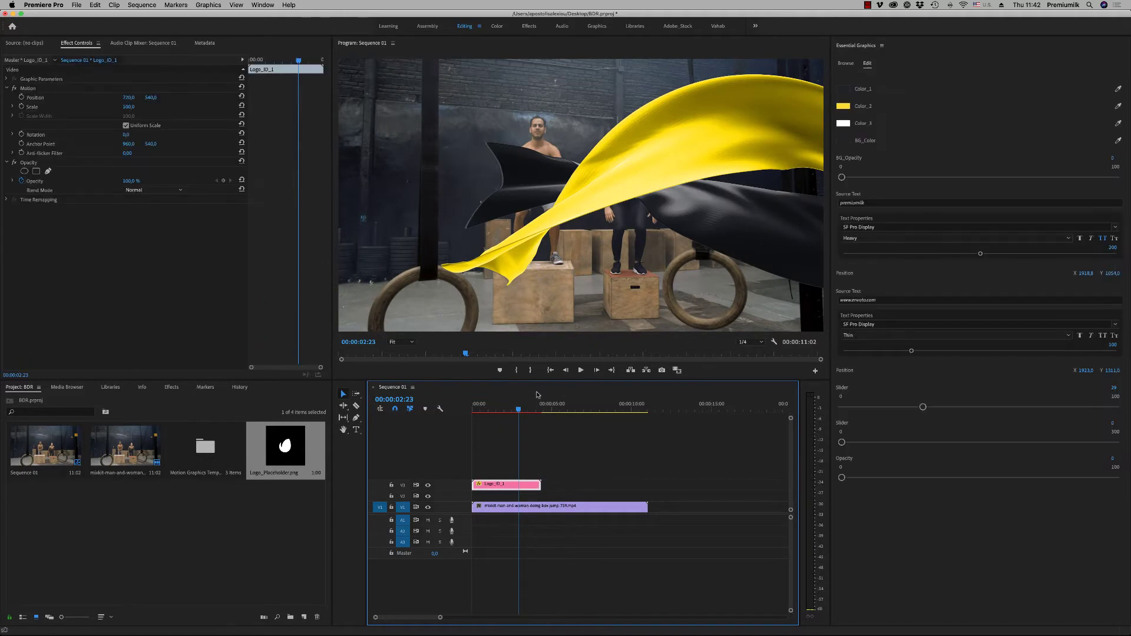
{"action": "left_click", "coordinate": [508, 410]}
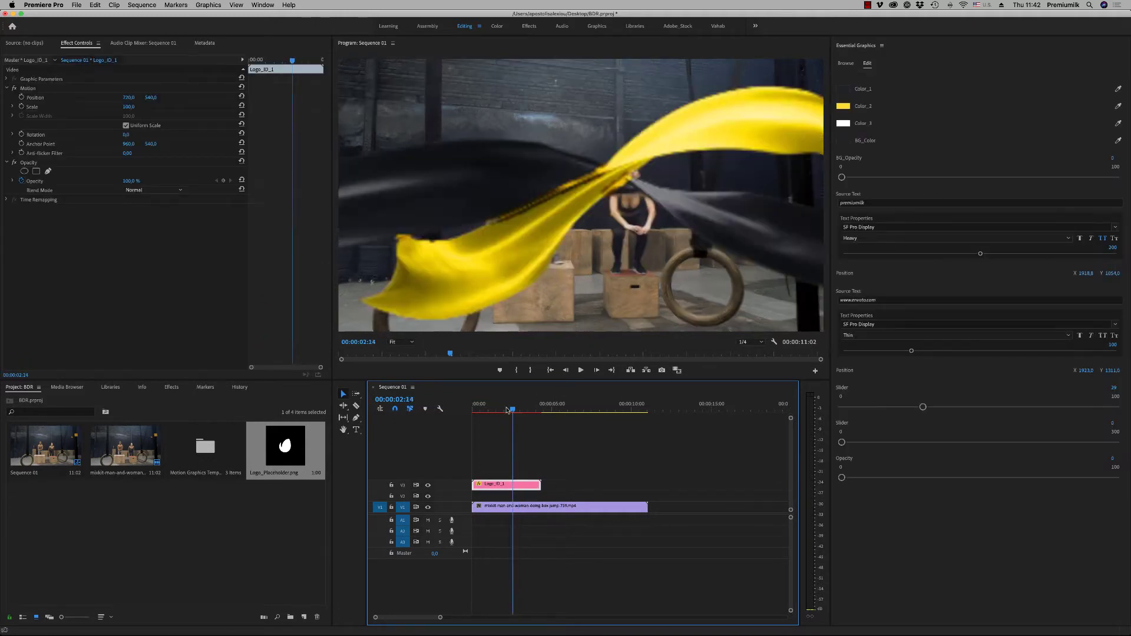
{"action": "left_click", "coordinate": [843, 106]}
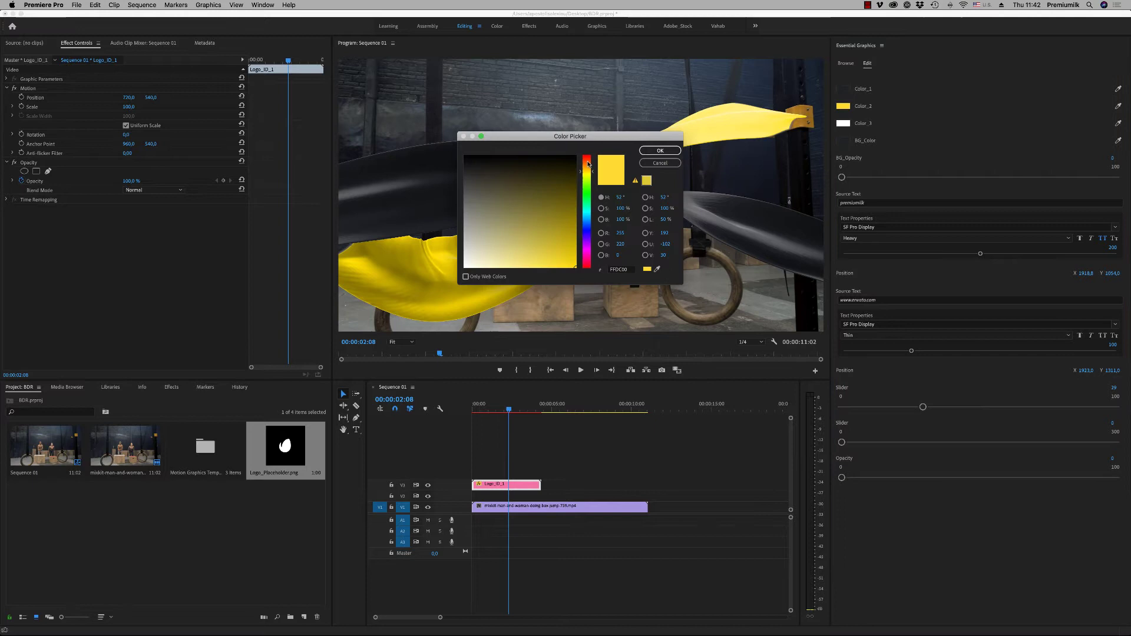
{"action": "left_click", "coordinate": [587, 259]}
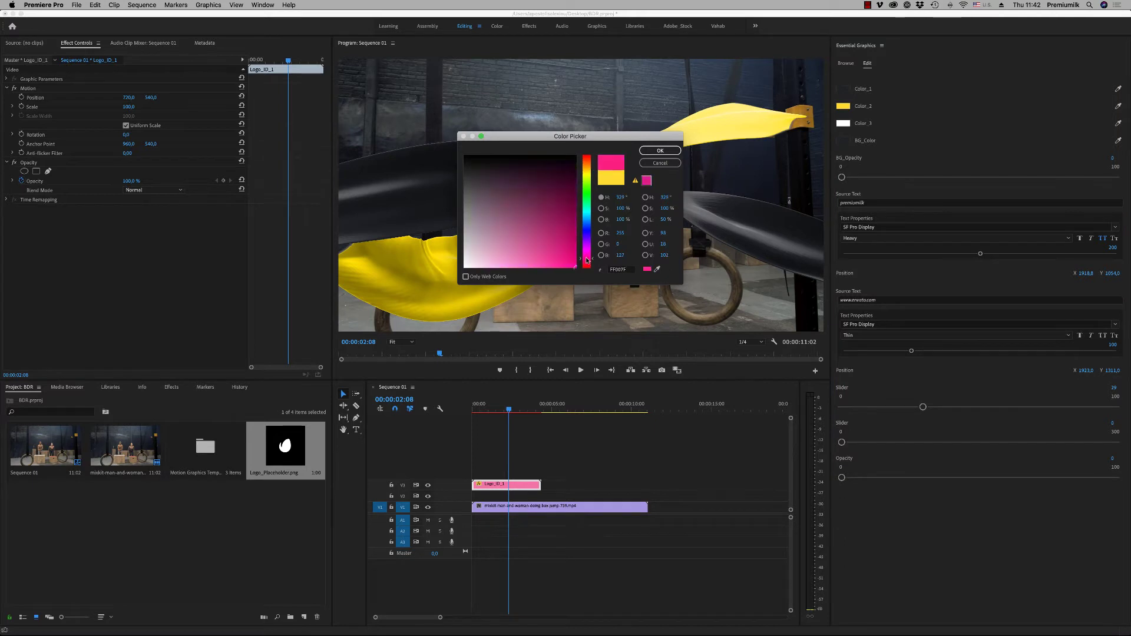
{"action": "left_click", "coordinate": [659, 151]}
{"action": "left_click_drag", "start_coordinate": [484, 407], "coordinate": [507, 409]}
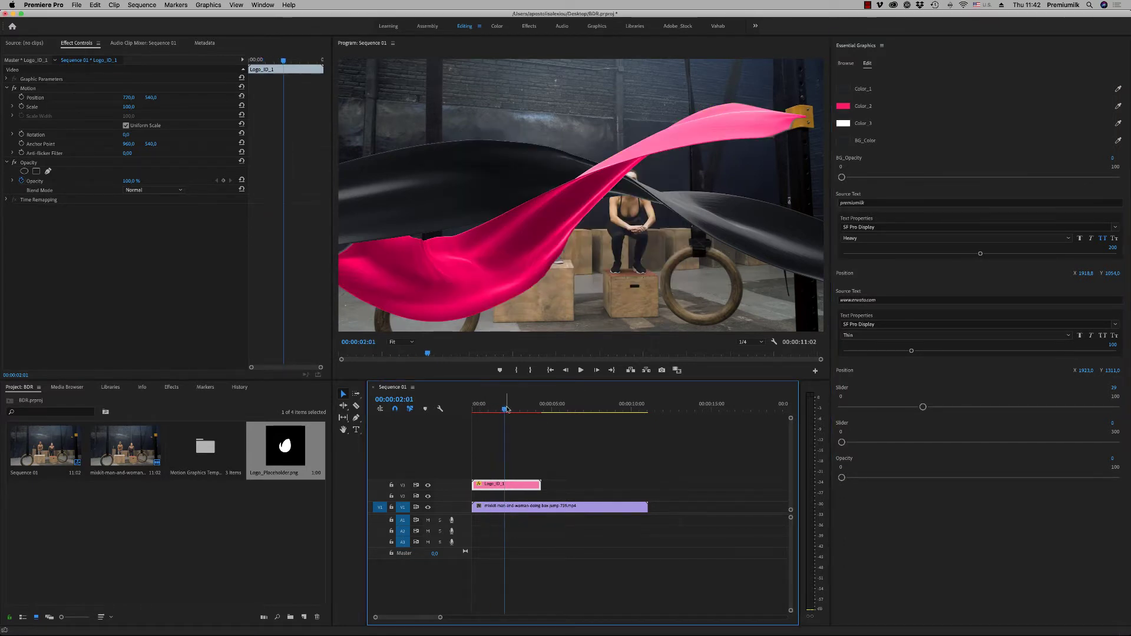
- Set Color_1 to teal, preview the ribbons, then delete the Logo_ID_1 clip
{"action": "left_click", "coordinate": [848, 89]}
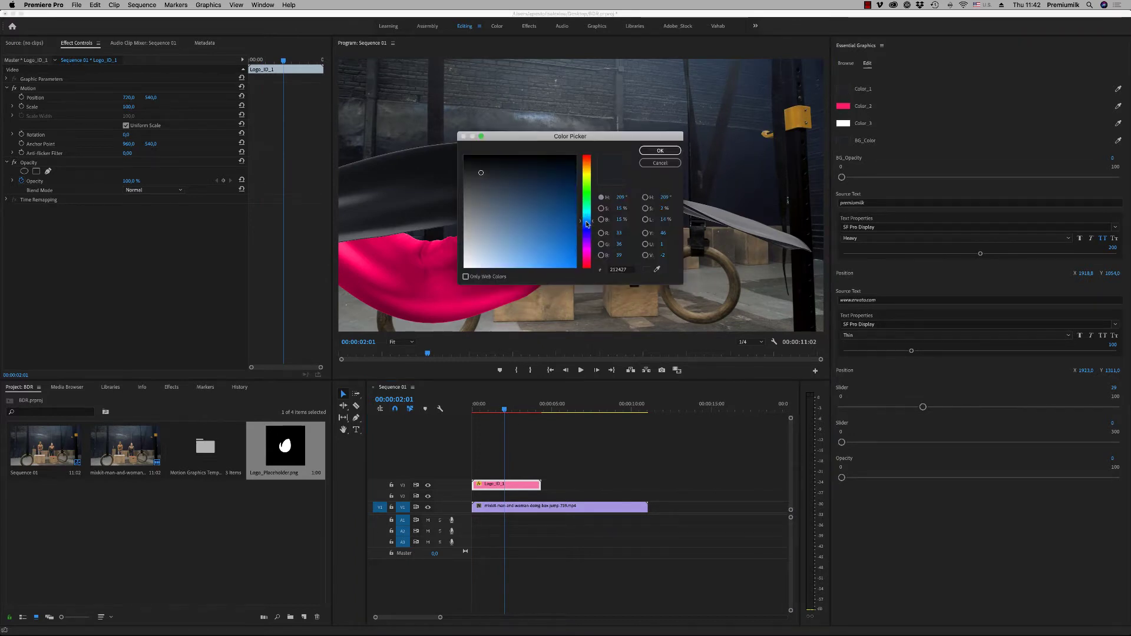
{"action": "left_click_drag", "start_coordinate": [587, 224], "coordinate": [541, 206]}
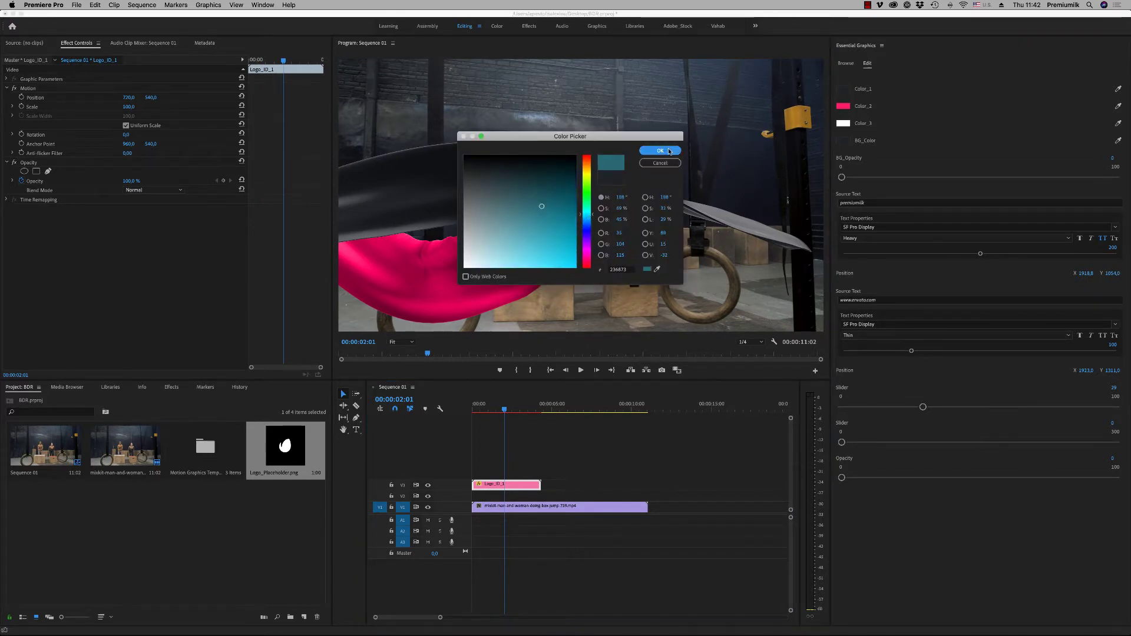
{"action": "left_click", "coordinate": [669, 152]}
{"action": "left_click_drag", "start_coordinate": [505, 407], "coordinate": [515, 410]}
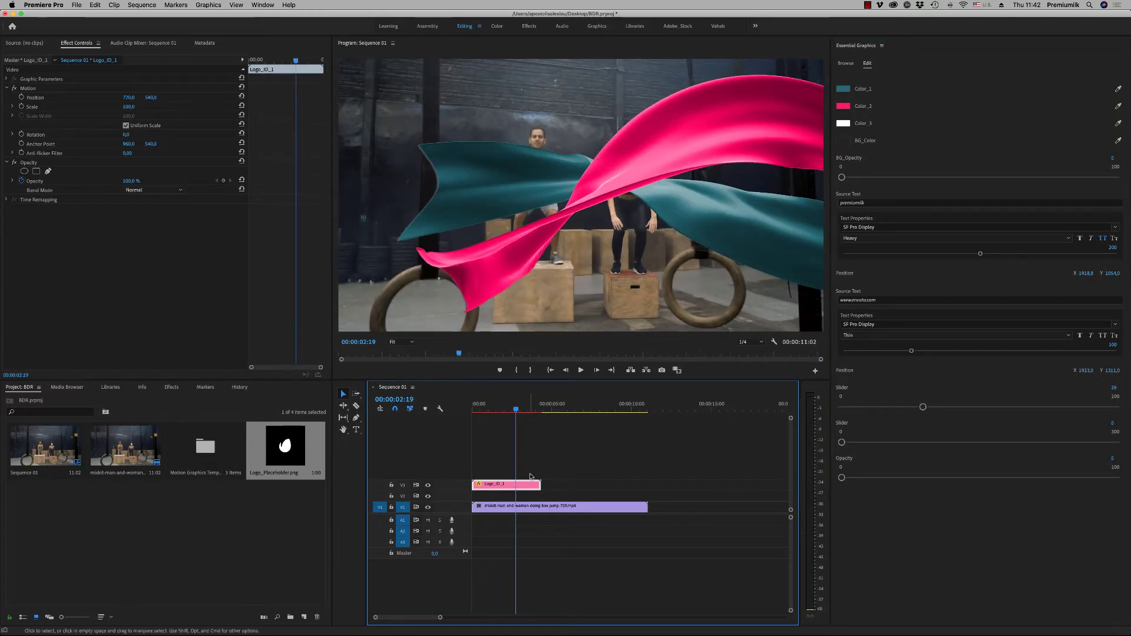
{"action": "key", "text": "Delete"}
- Add Date_Promo_2 to V2 over the footage and change FRIDAY to SATURDAY
{"action": "left_click", "coordinate": [847, 64]}
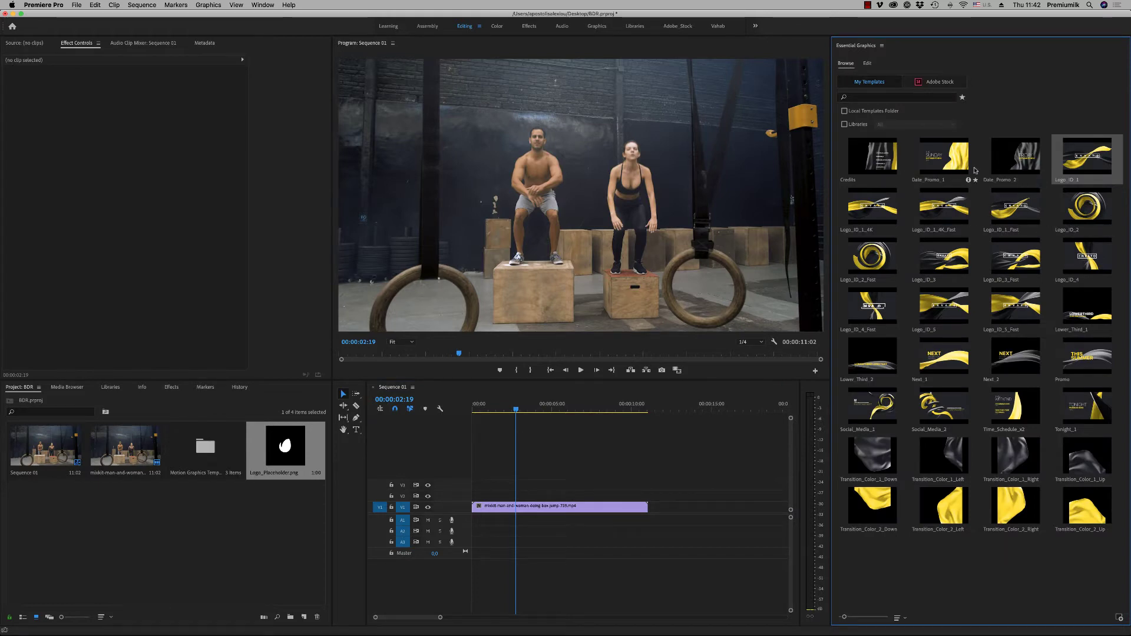
{"action": "left_click_drag", "start_coordinate": [1015, 156], "coordinate": [474, 496]}
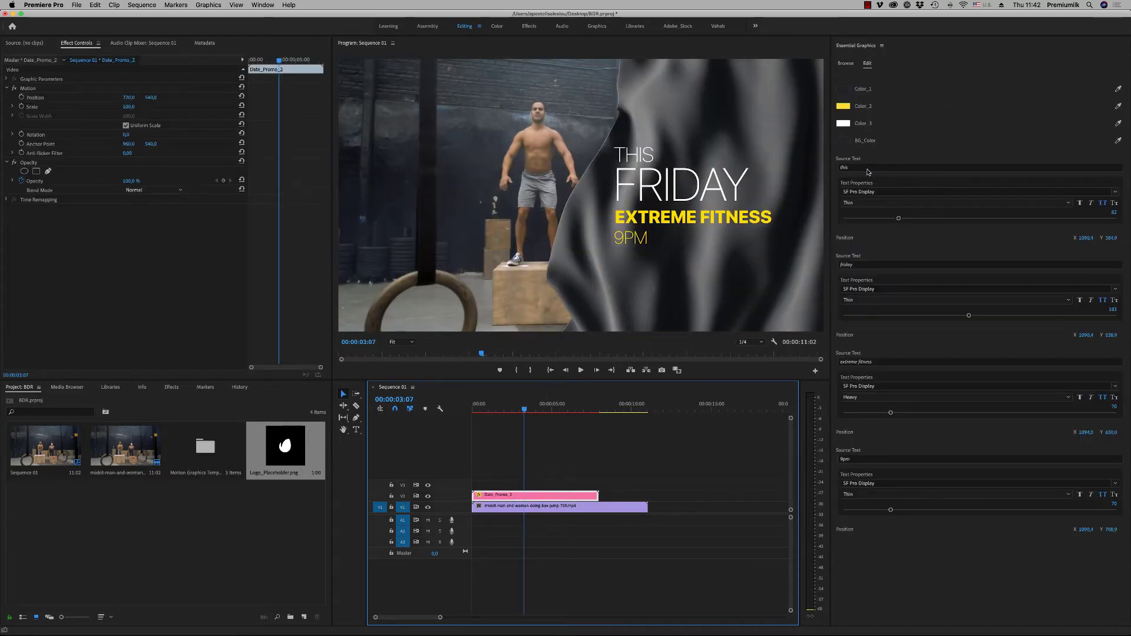
{"action": "left_click_drag", "start_coordinate": [866, 269], "coordinate": [835, 266]}
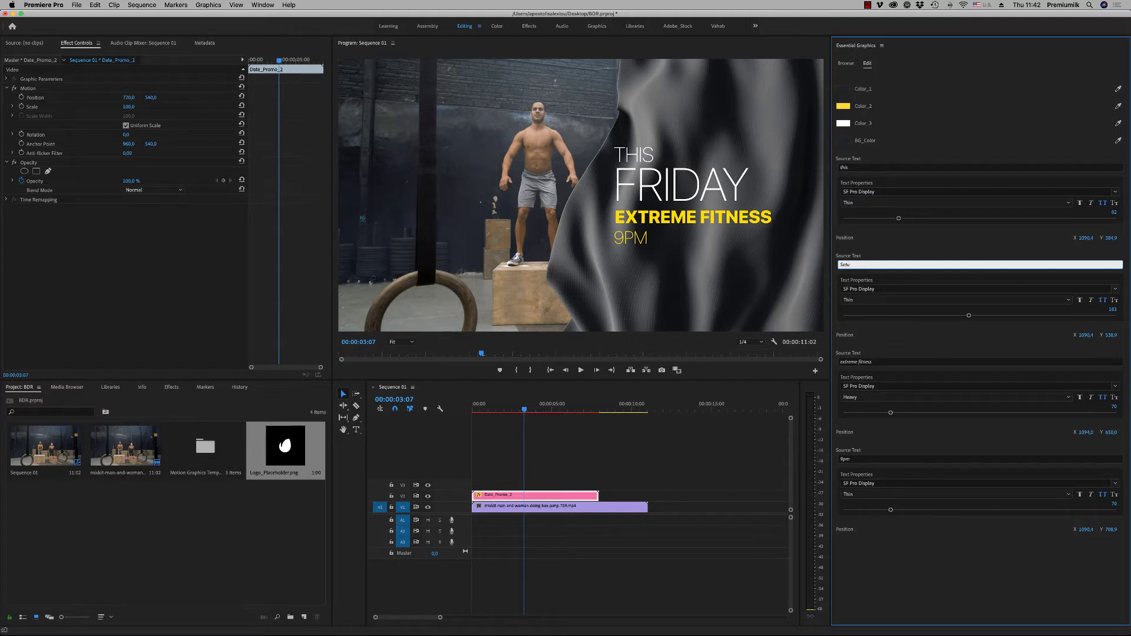
{"action": "type", "text": "ay"}
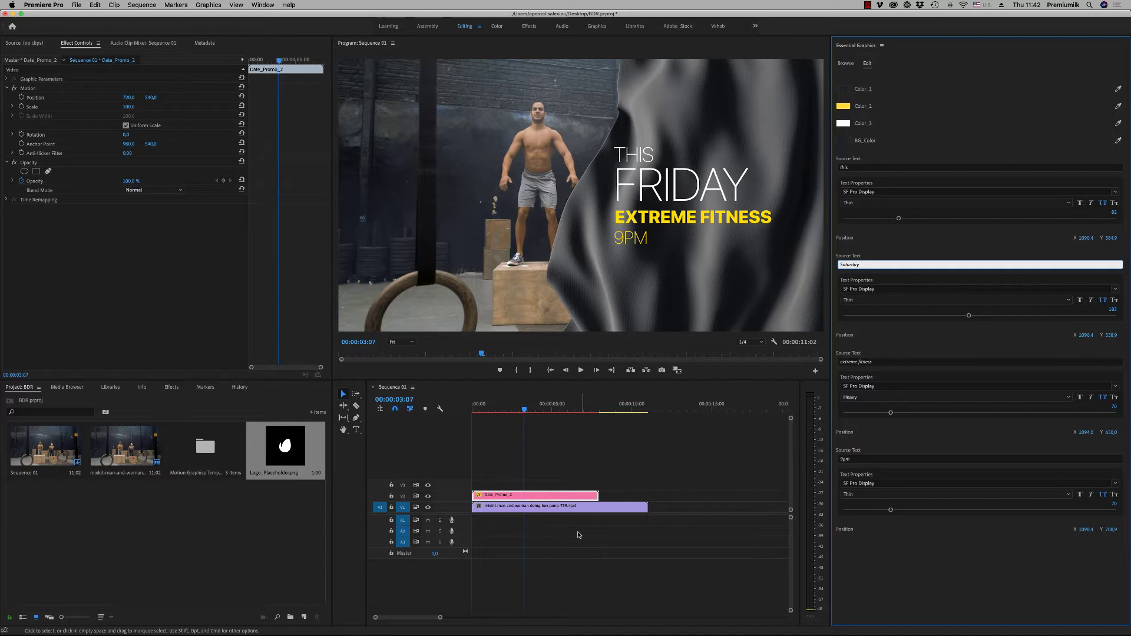
{"action": "left_click", "coordinate": [937, 443]}
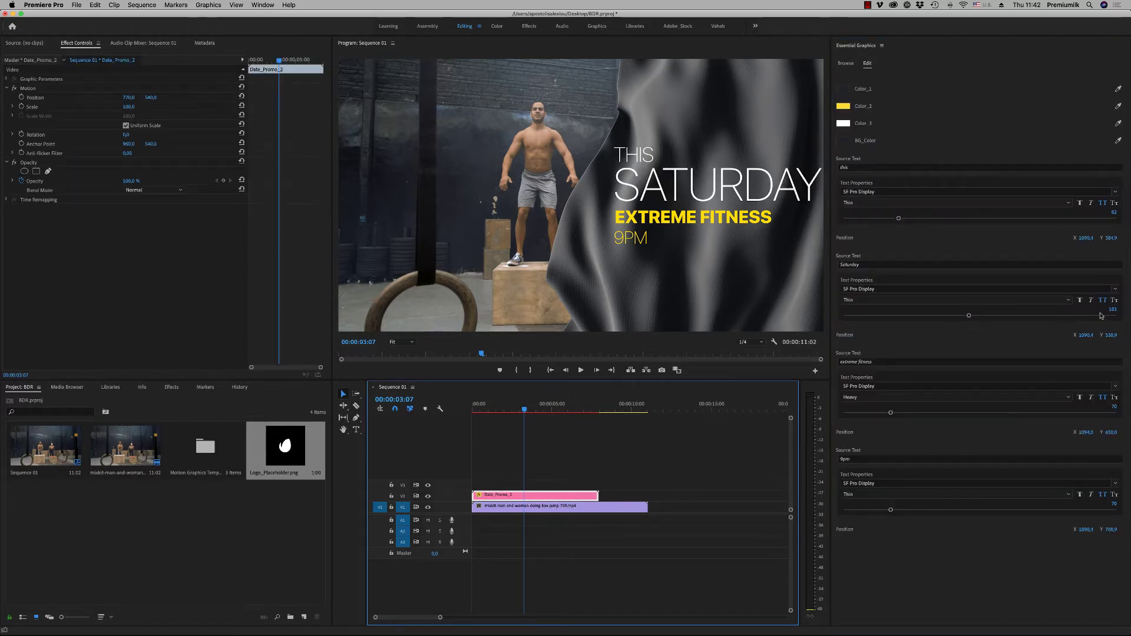
- Shrink the SATURDAY line from 183 to 145 and move it up toward THIS
{"action": "left_click_drag", "start_coordinate": [962, 317], "coordinate": [941, 316]}
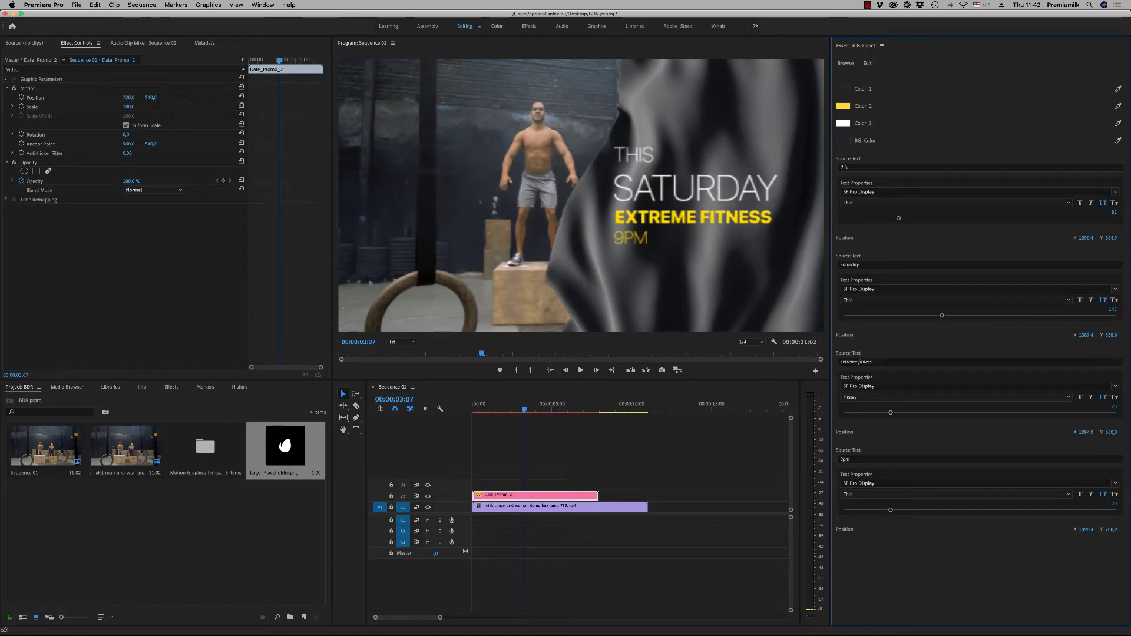
{"action": "mouse_move", "coordinate": [695, 188]}
{"action": "left_mouse_down"}
{"action": "mouse_move", "coordinate": [694, 171]}
{"action": "mouse_move", "coordinate": [694, 193]}
{"action": "left_mouse_up"}
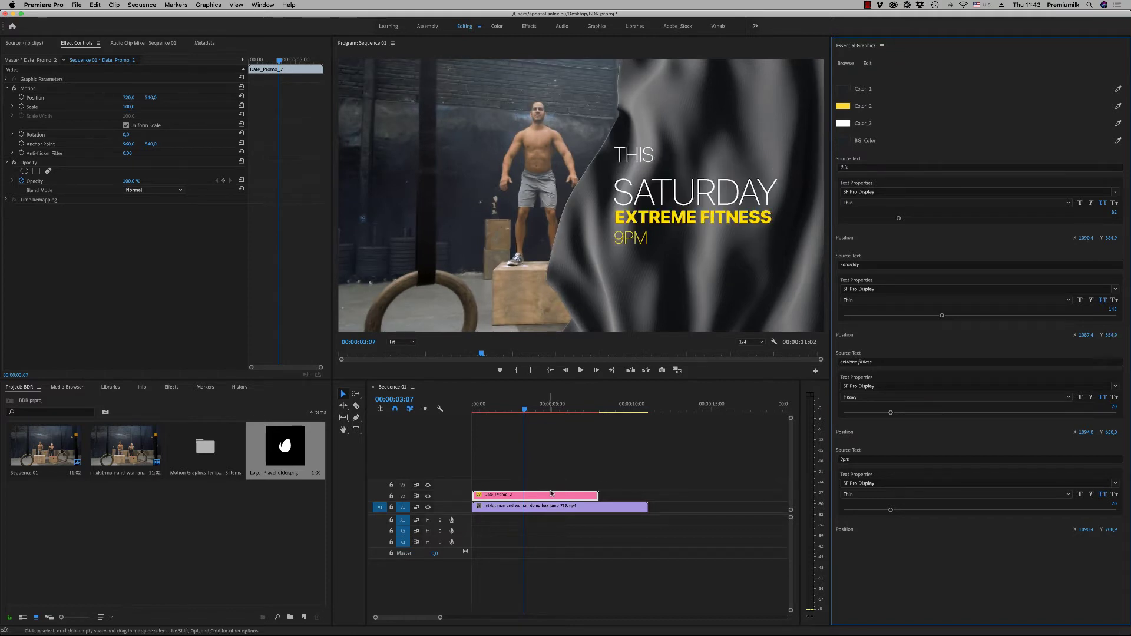
{"action": "left_click", "coordinate": [858, 168]}
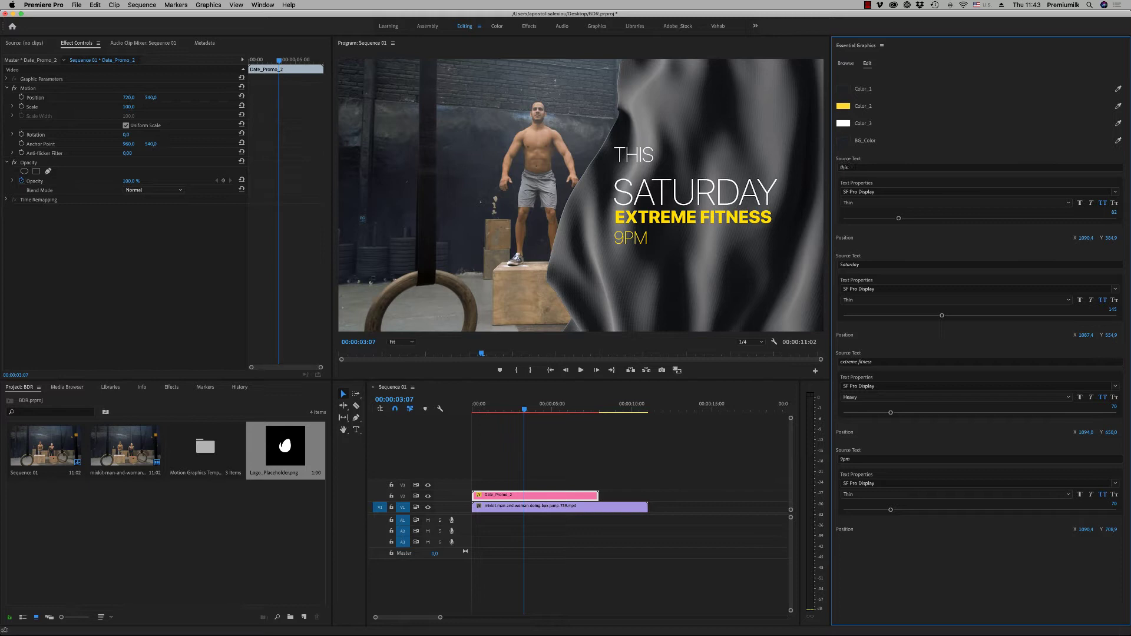
- Lower the THIS line above SATURDAY and make the Color_1 backdrop ribbon blue
{"action": "left_click", "coordinate": [543, 406]}
{"action": "left_click_drag", "start_coordinate": [523, 410], "coordinate": [557, 407]}
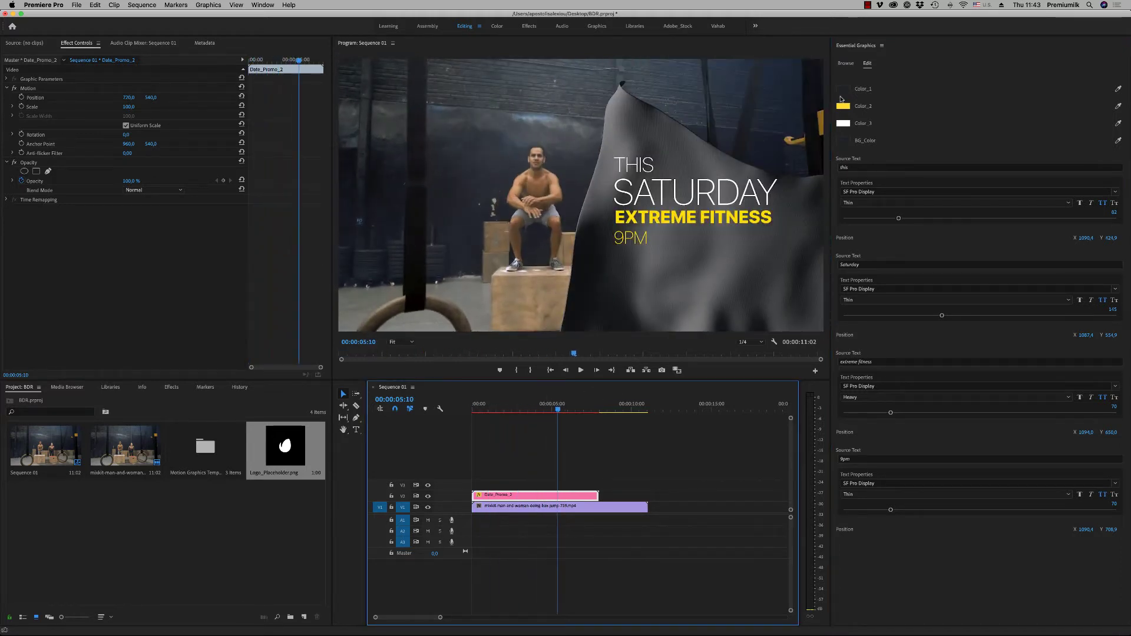
{"action": "left_click", "coordinate": [843, 140]}
{"action": "left_click", "coordinate": [555, 233]}
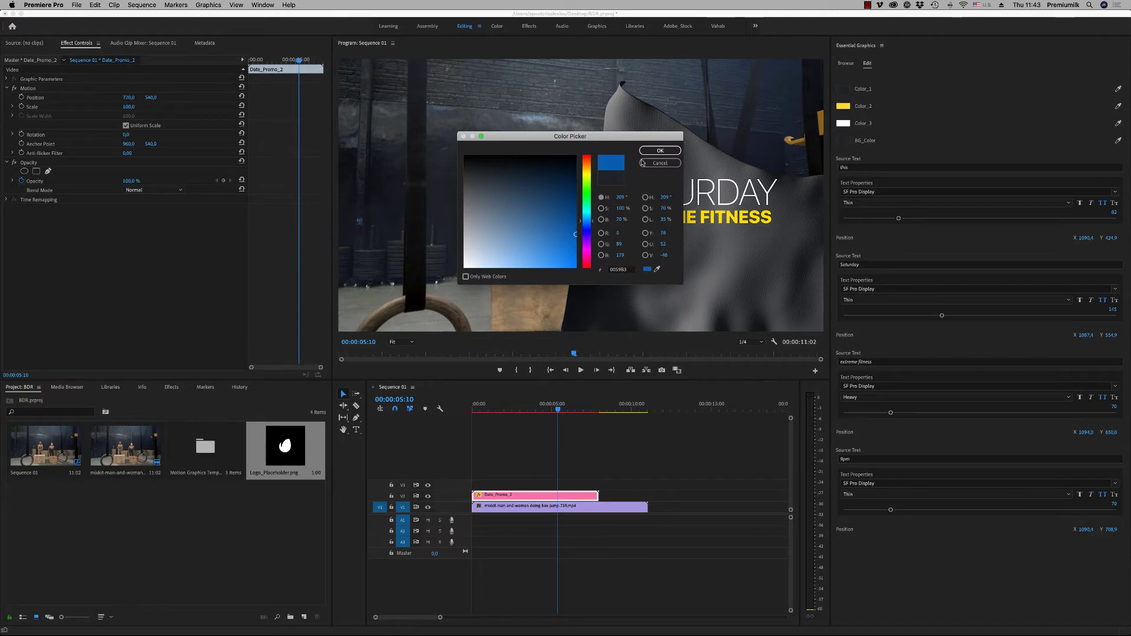
{"action": "left_click", "coordinate": [660, 151]}
{"action": "left_click", "coordinate": [576, 431]}
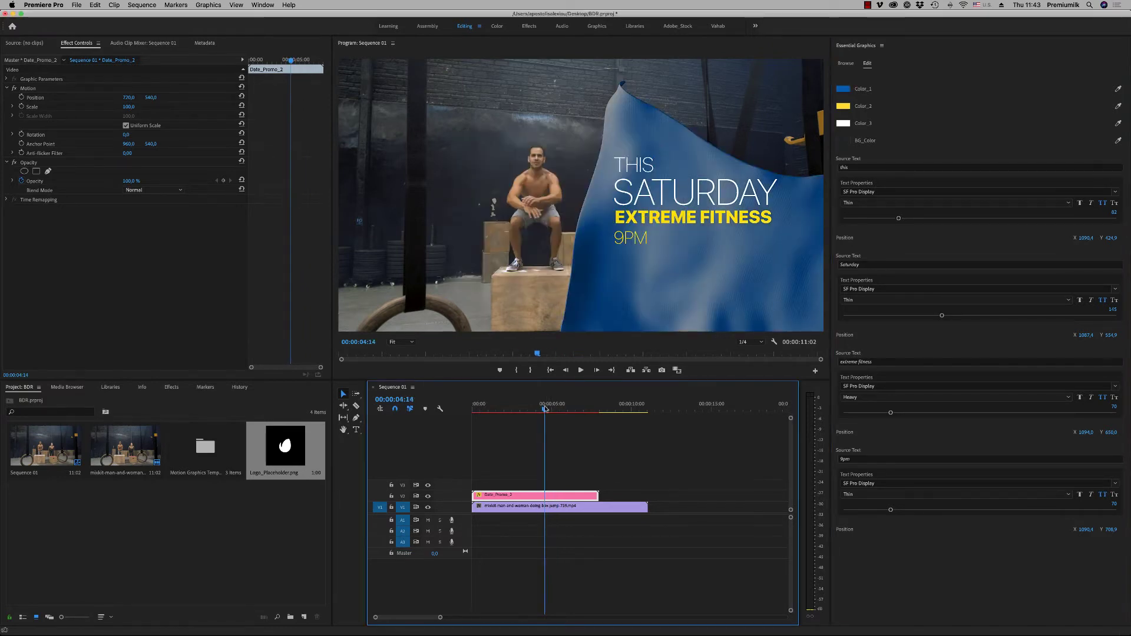
{"action": "left_click", "coordinate": [561, 409]}
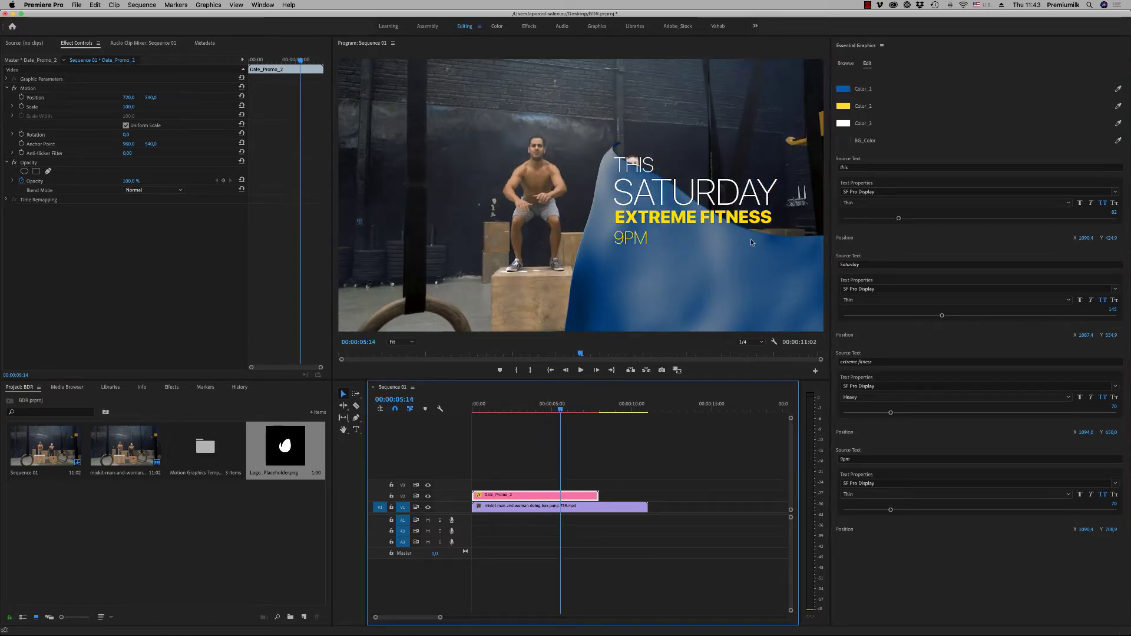
- Try red for the Color_3 text, undo back to white, then delete the Date_Promo_2 clip
{"action": "left_click", "coordinate": [846, 126]}
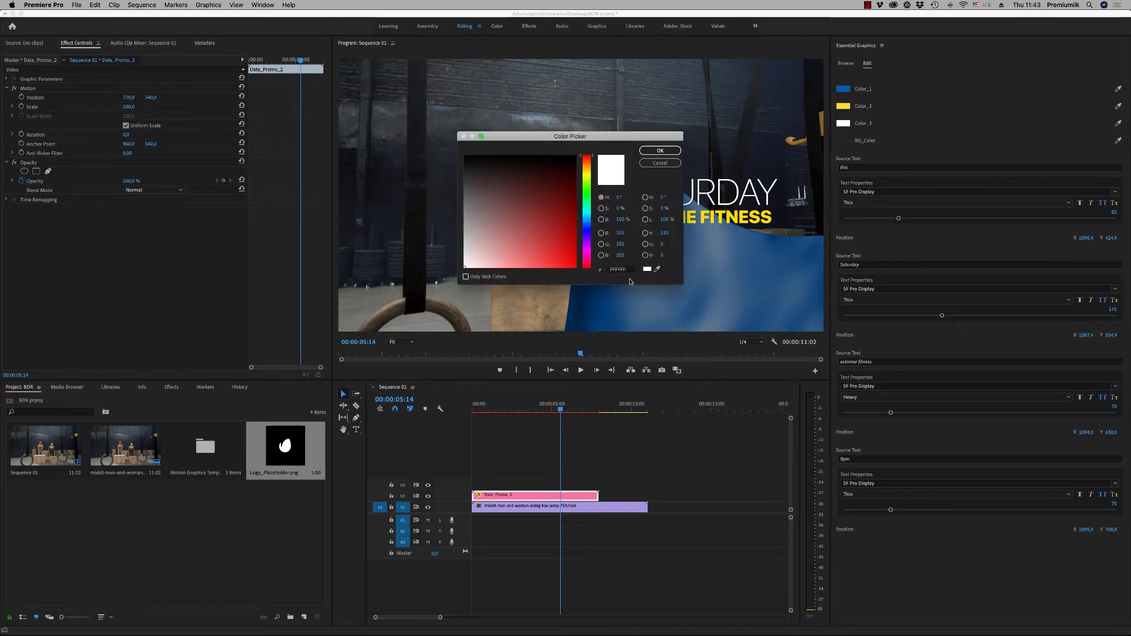
{"action": "left_click", "coordinate": [575, 265]}
{"action": "left_click", "coordinate": [661, 151]}
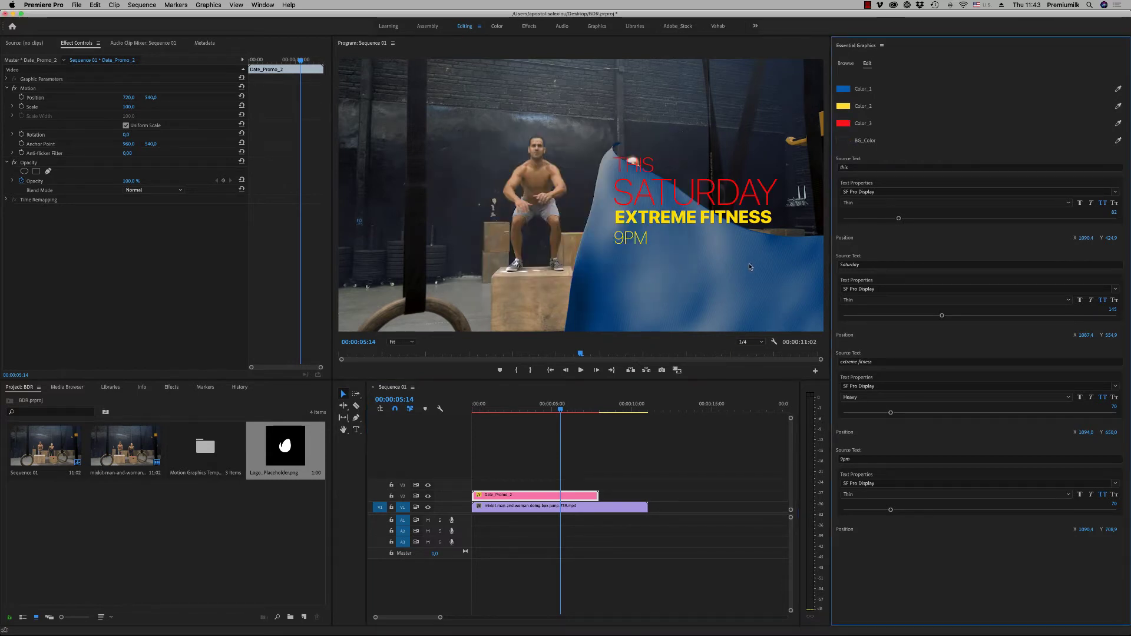
{"action": "key", "text": "super+z"}
{"action": "left_click", "coordinate": [581, 500]}
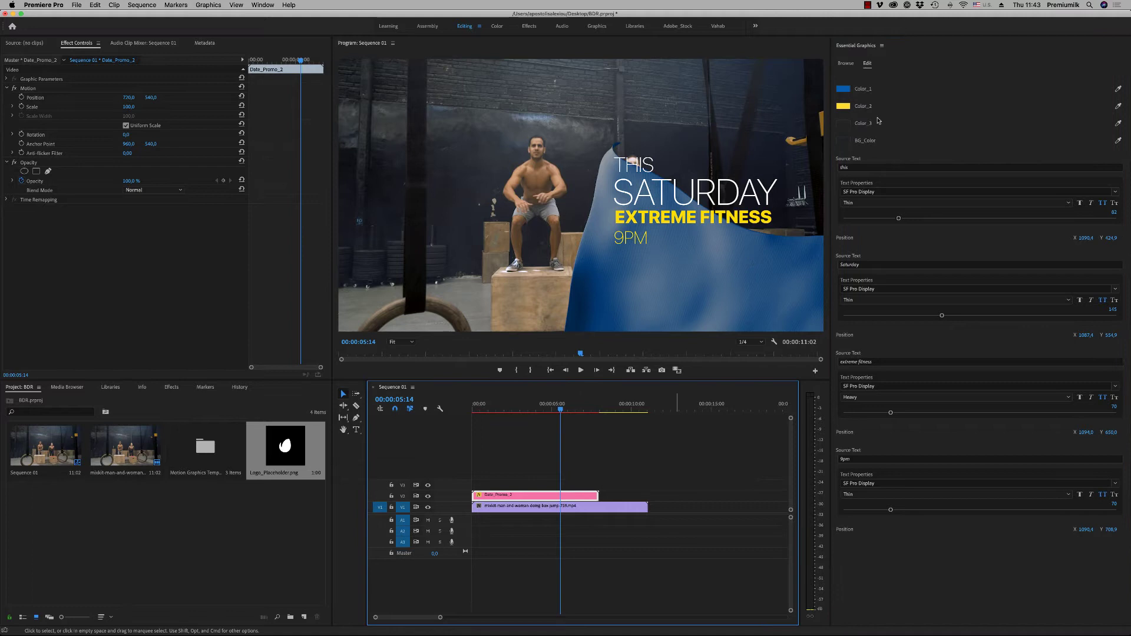
{"action": "key", "text": "BackSpace"}
{"action": "left_click", "coordinate": [846, 63]}
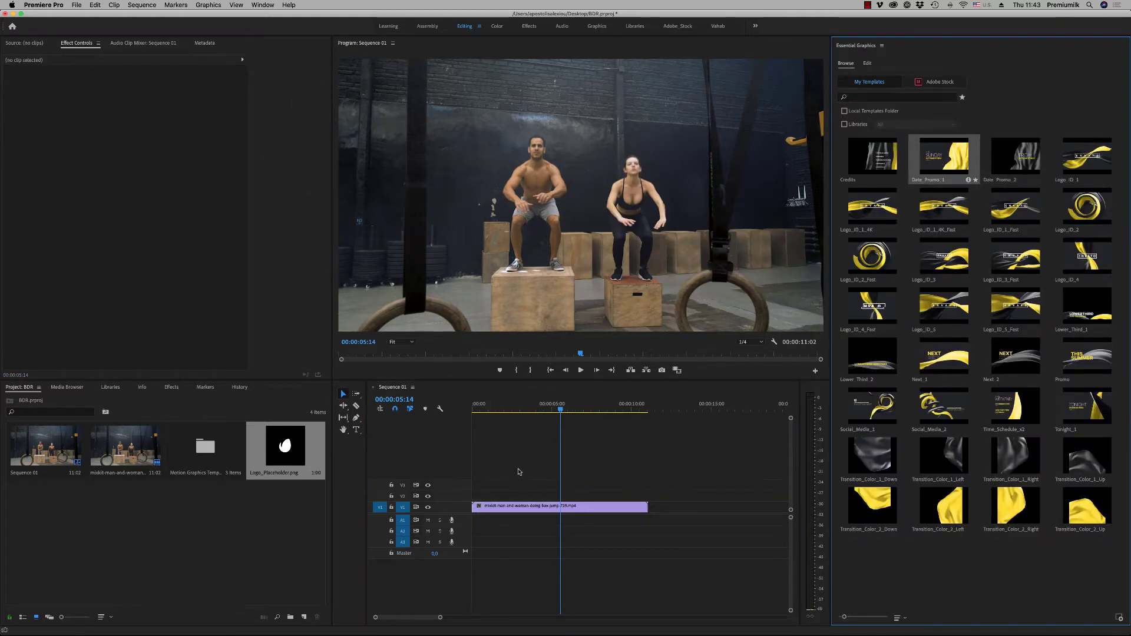
{"action": "left_click_drag", "start_coordinate": [518, 471], "coordinate": [551, 501]}
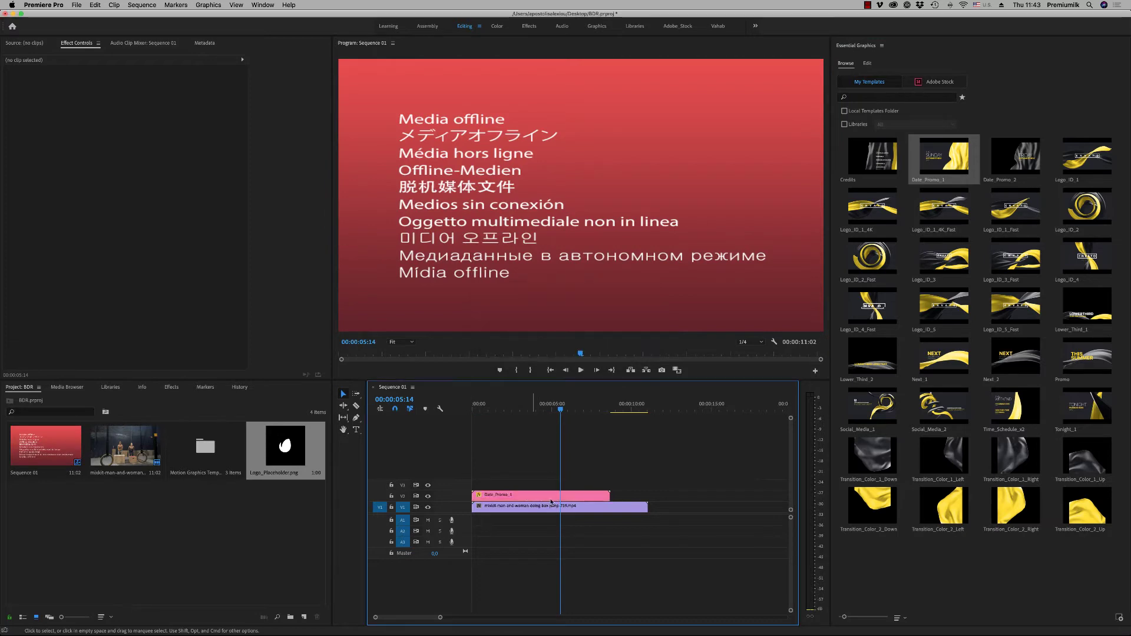
{"action": "left_click", "coordinate": [569, 496]}
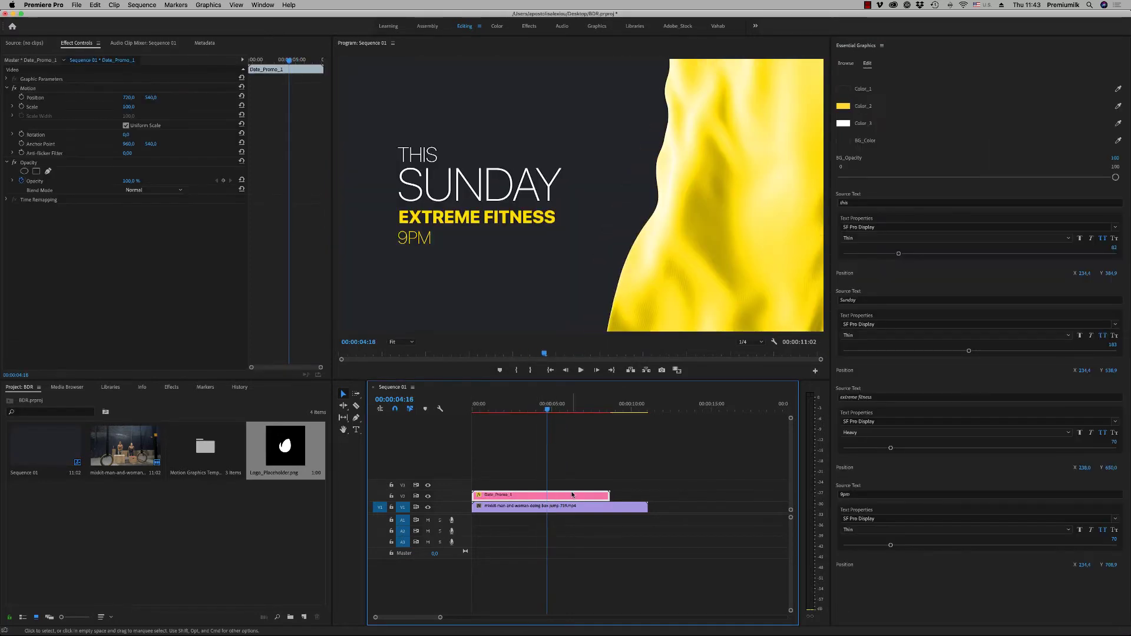
{"action": "key", "text": "Delete"}
{"action": "left_click", "coordinate": [846, 63]}
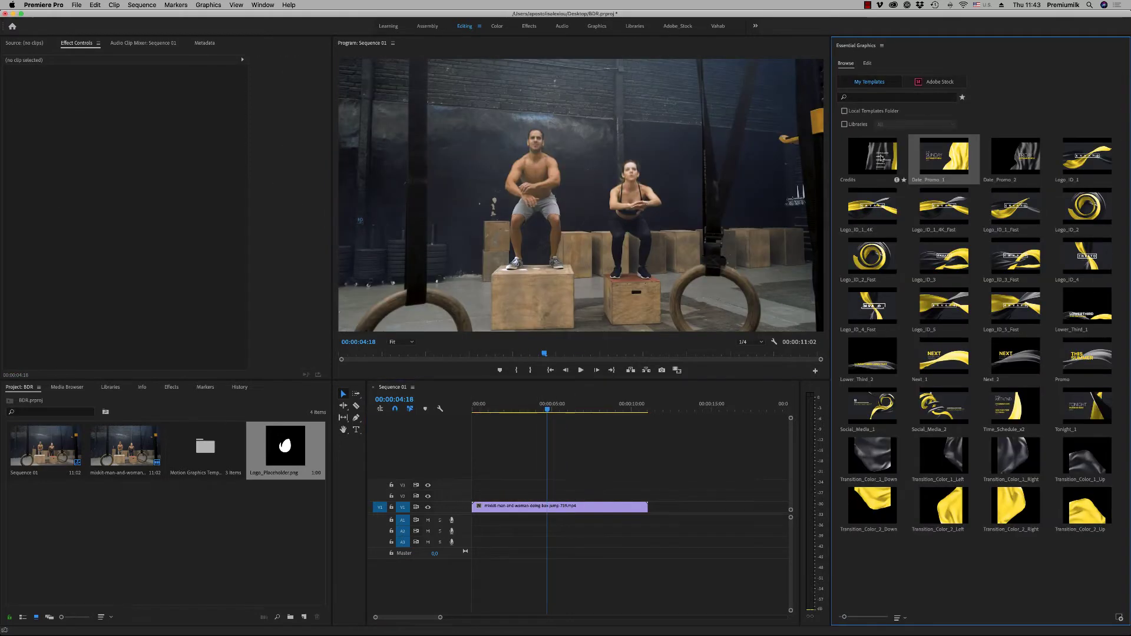
- Add Logo_ID_2 and Logo_Placeholder.png above the footage, with Logo_ID_2 below the placeholder
{"action": "left_click", "coordinate": [881, 215]}
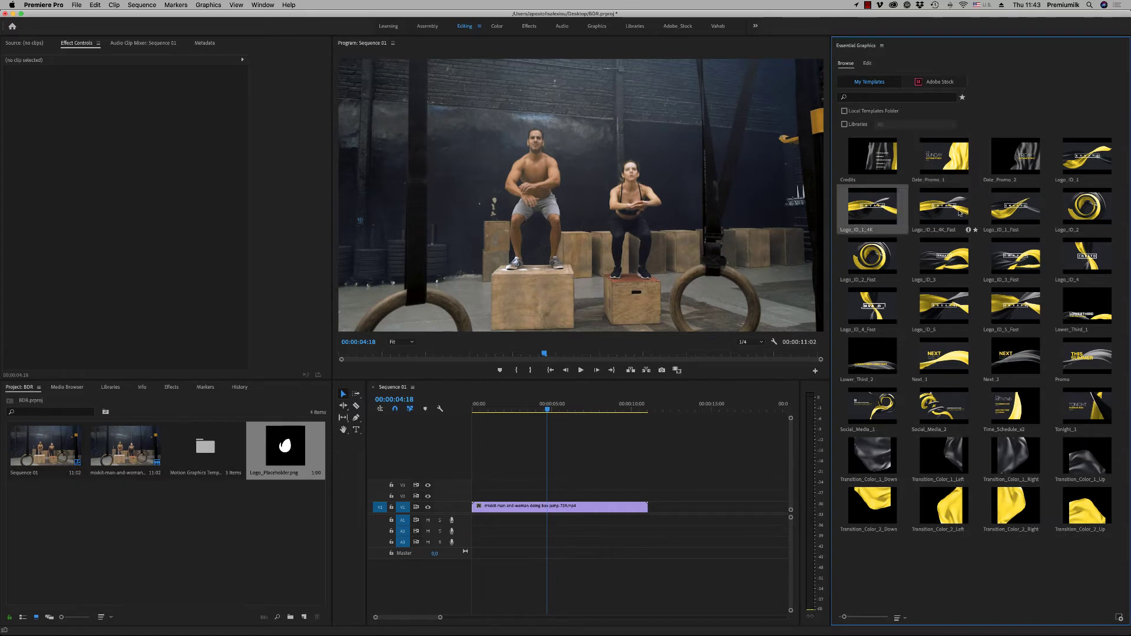
{"action": "left_click_drag", "start_coordinate": [1103, 215], "coordinate": [512, 500]}
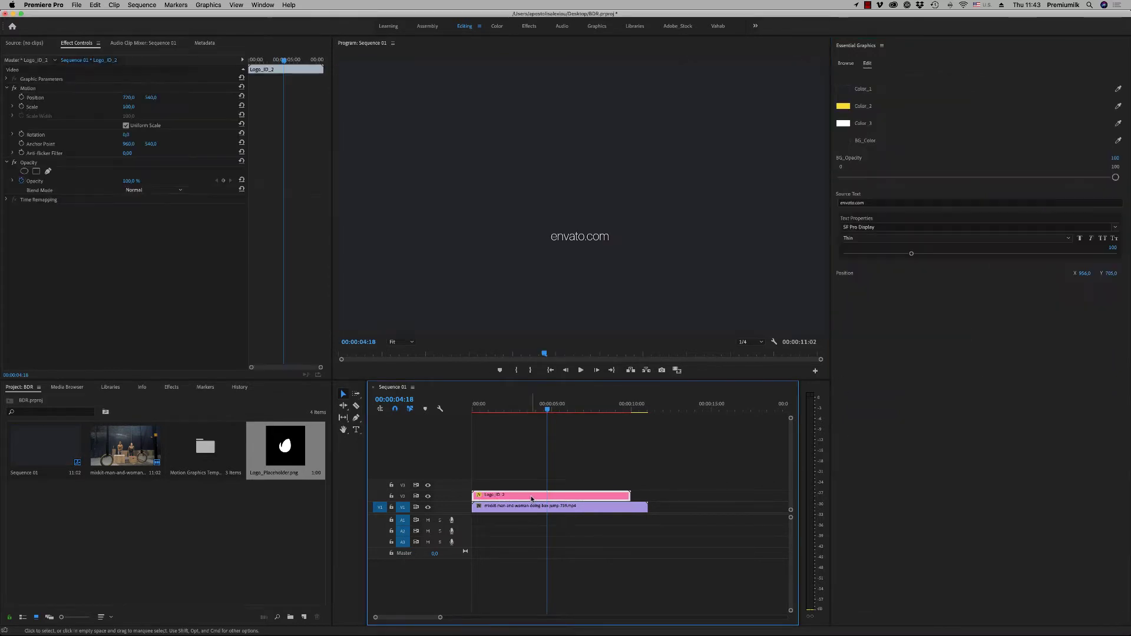
{"action": "left_click_drag", "start_coordinate": [498, 499], "coordinate": [499, 489]}
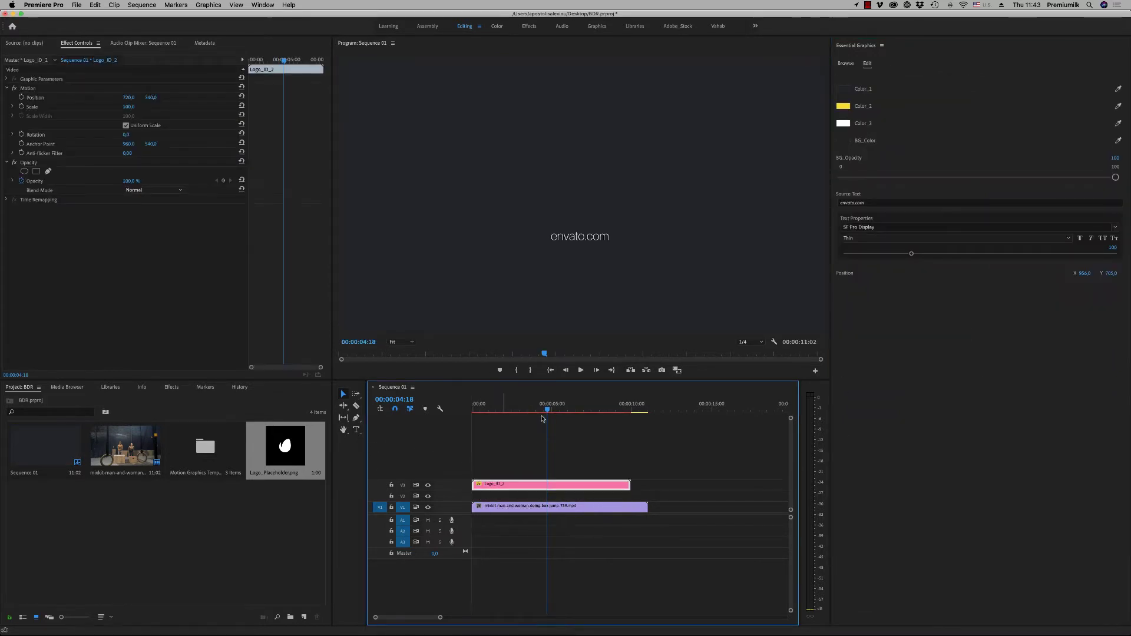
{"action": "left_click_drag", "start_coordinate": [547, 407], "coordinate": [504, 408]}
{"action": "left_click_drag", "start_coordinate": [319, 450], "coordinate": [502, 500]}
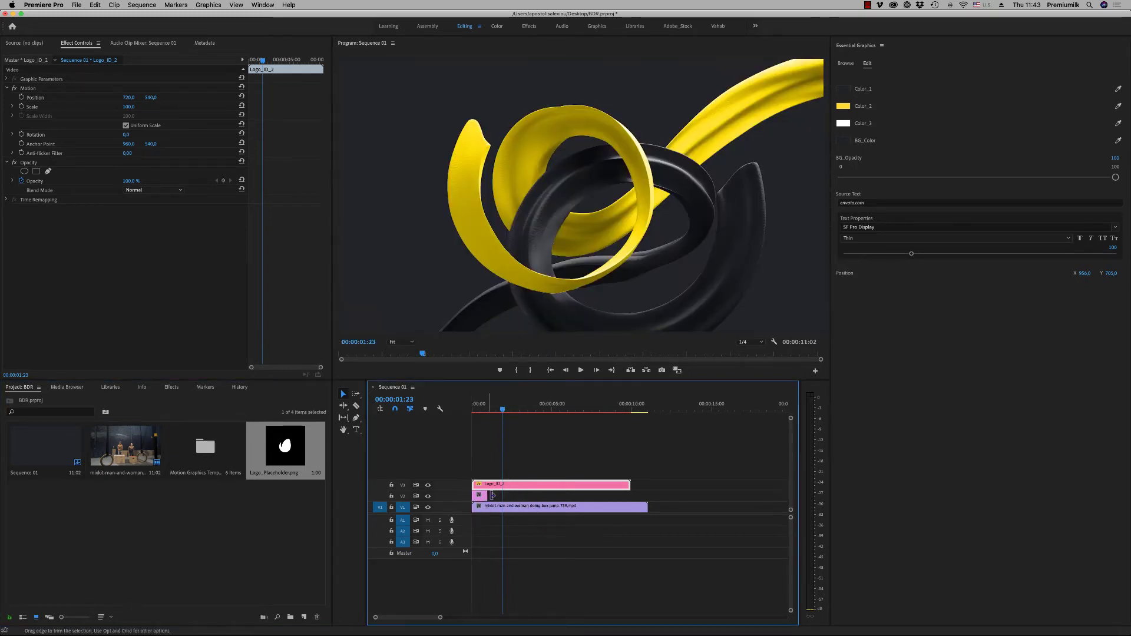
{"action": "left_click_drag", "start_coordinate": [493, 495], "coordinate": [602, 496]}
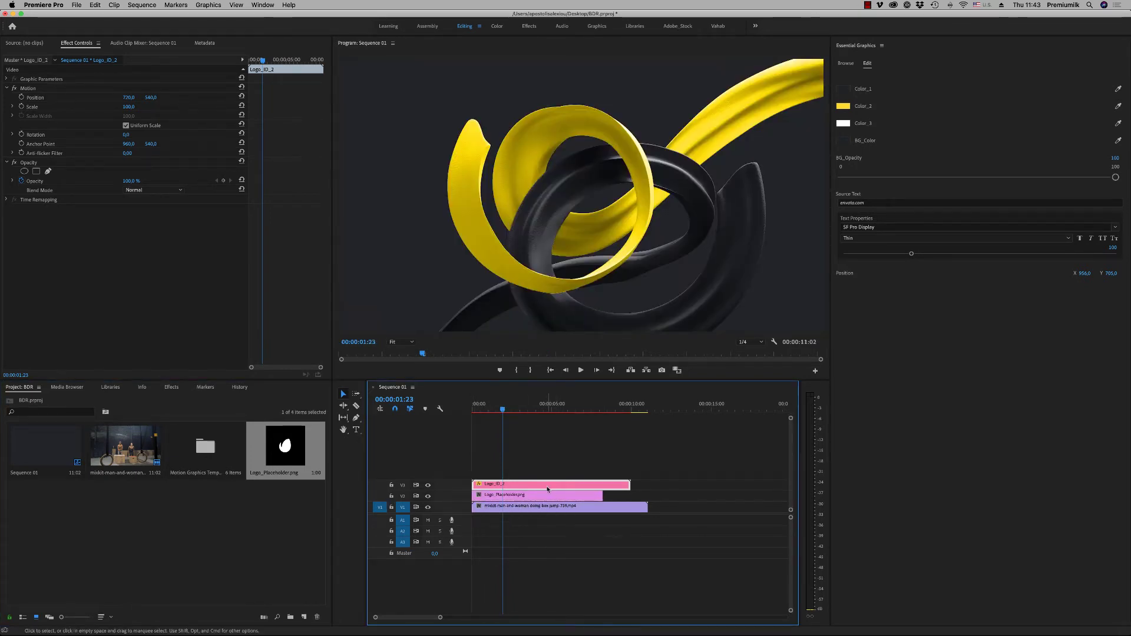
{"action": "key", "text": "super+z"}
{"action": "left_click_drag", "start_coordinate": [500, 491], "coordinate": [630, 485]}
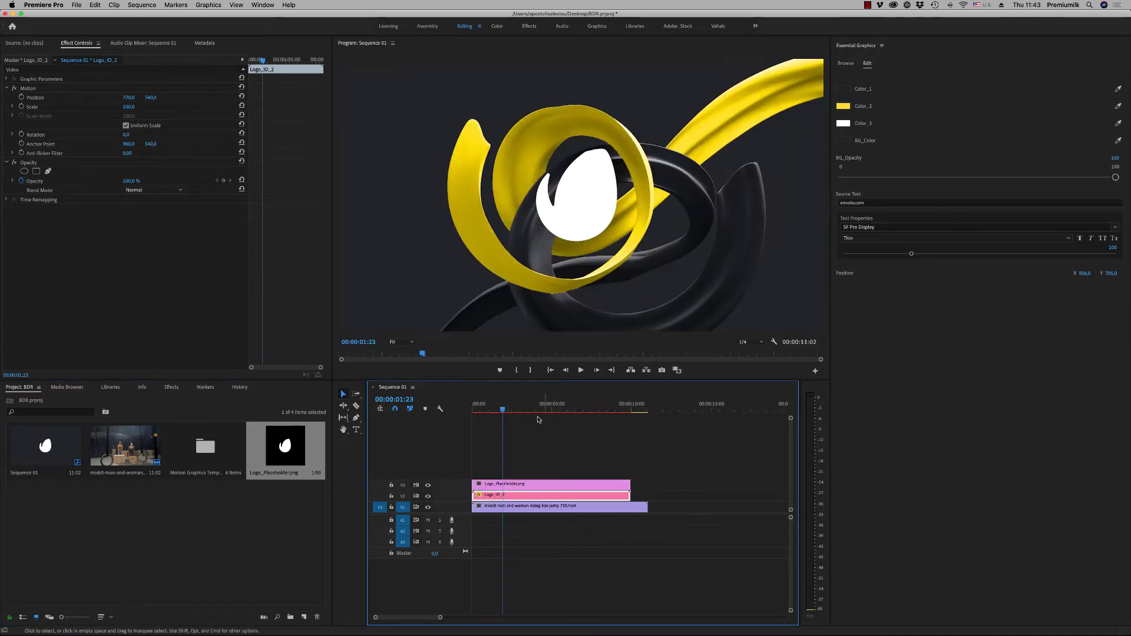
- Scale the placeholder logo to 68, play back to the envato.com end frame, then delete the placeholder
{"action": "left_click", "coordinate": [530, 484]}
{"action": "left_click", "coordinate": [130, 105]}
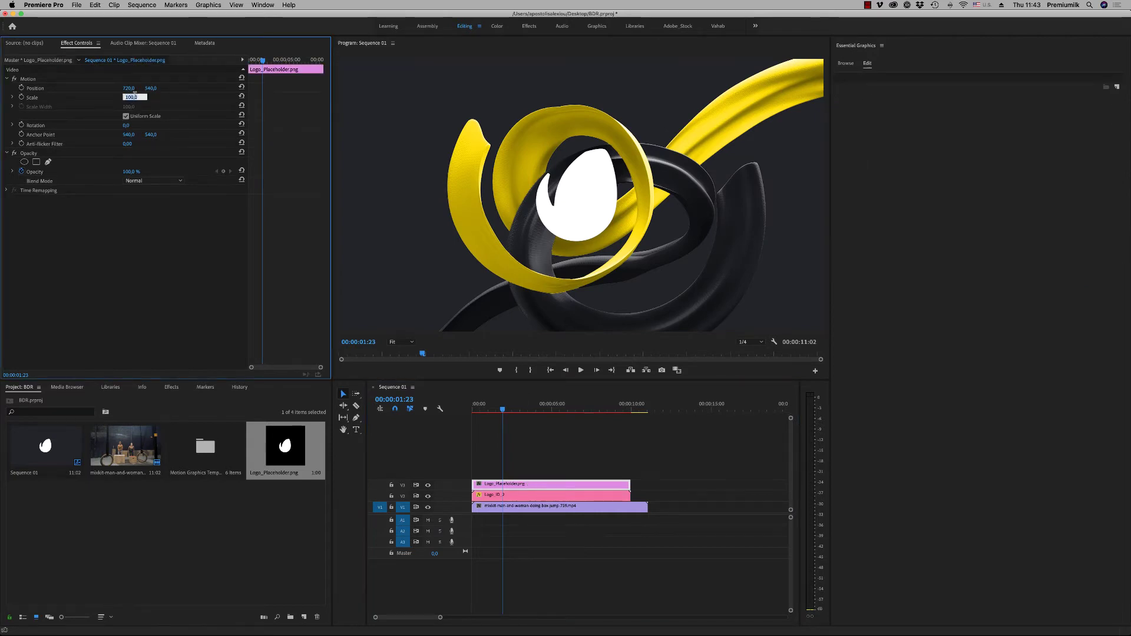
{"action": "left_click_drag", "start_coordinate": [129, 100], "coordinate": [110, 100]}
{"action": "left_click_drag", "start_coordinate": [495, 408], "coordinate": [473, 408]}
{"action": "key", "text": "space"}
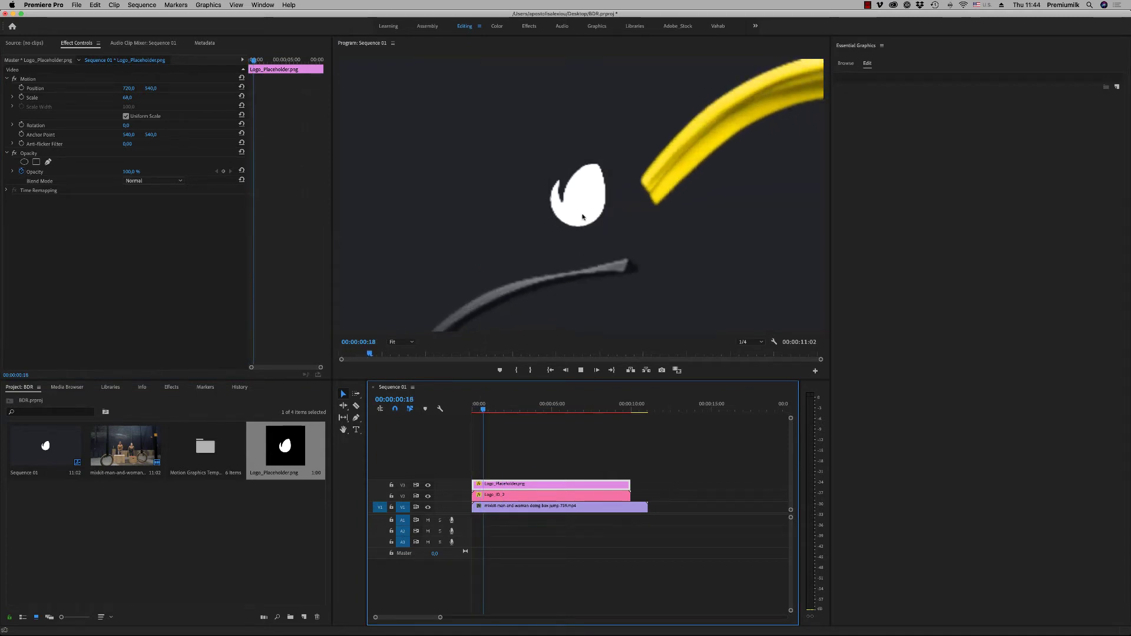
{"action": "key", "text": "space"}
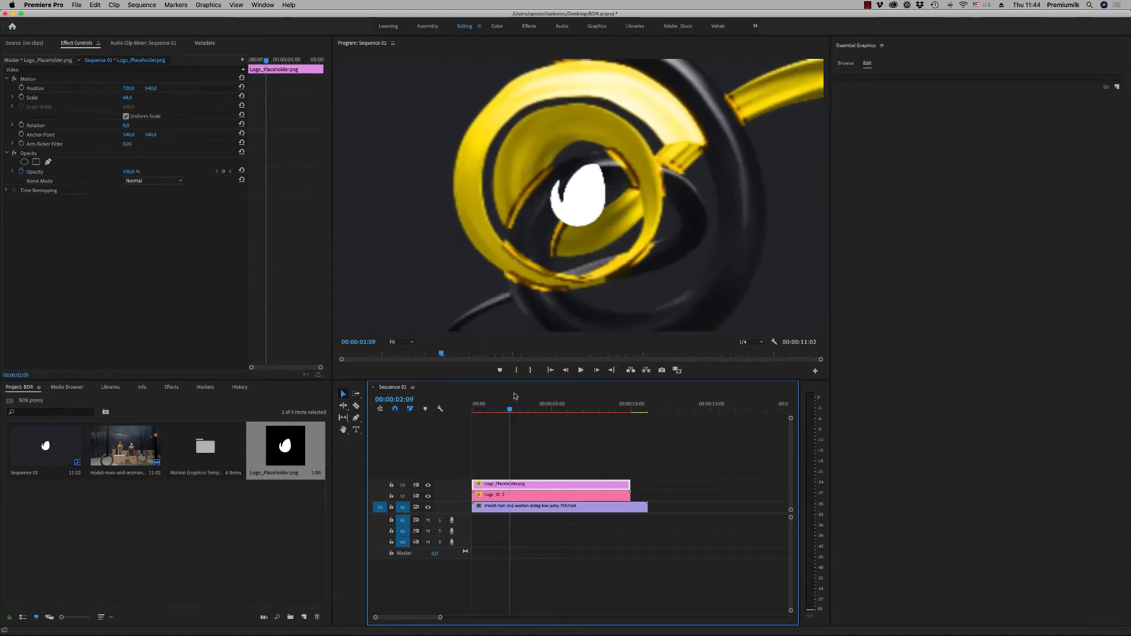
{"action": "left_click", "coordinate": [536, 407]}
{"action": "left_click_drag", "start_coordinate": [540, 407], "coordinate": [585, 408]}
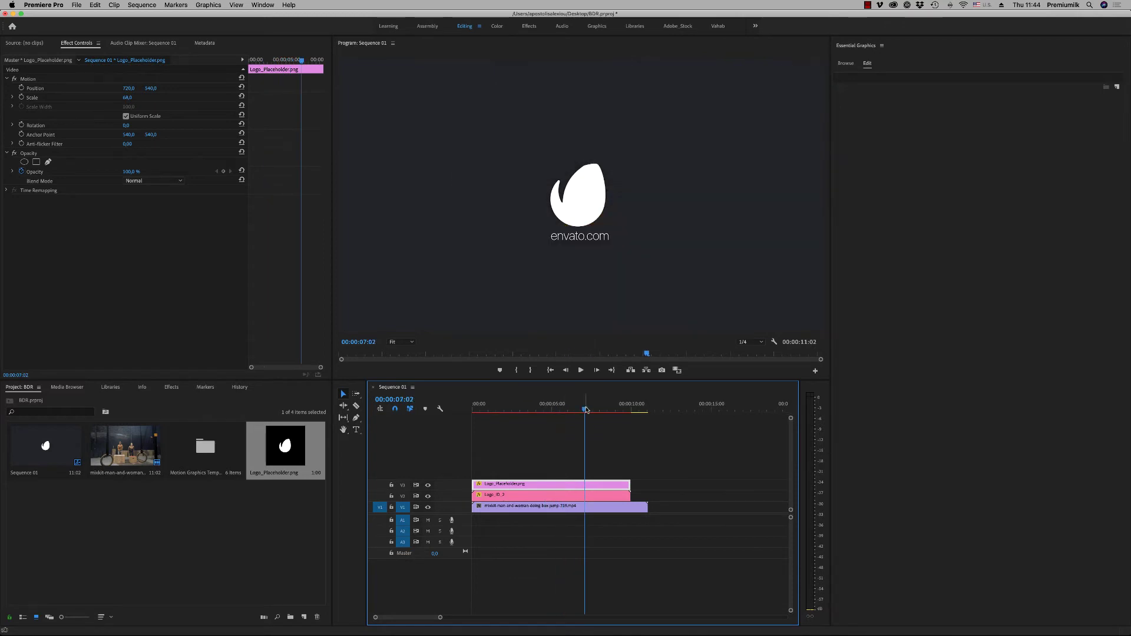
{"action": "key", "text": "Delete"}
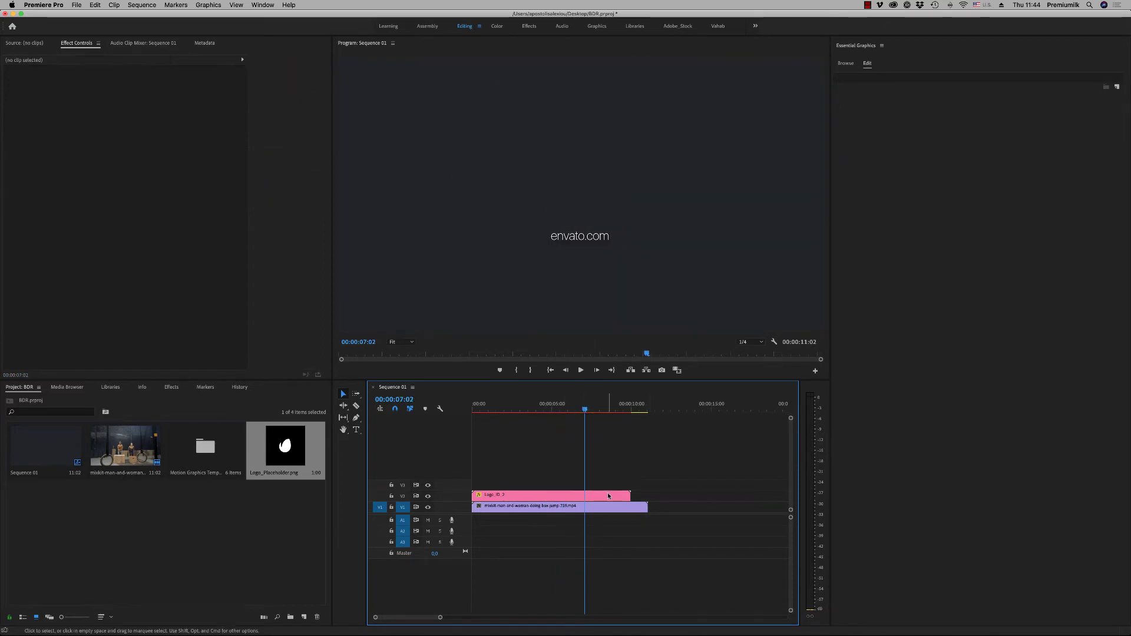
- Replace Logo_ID_2 with the Logo_ID_4 template at the start of V2
{"action": "left_click", "coordinate": [604, 496]}
{"action": "key", "text": "Delete"}
{"action": "left_click", "coordinate": [849, 64]}
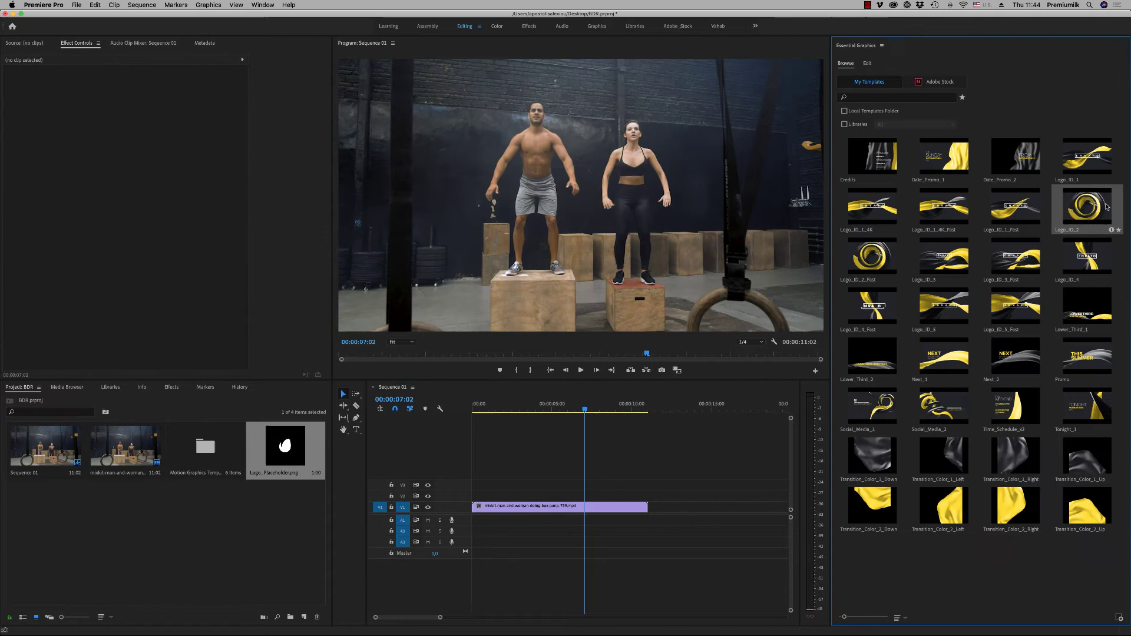
{"action": "left_click", "coordinate": [945, 267]}
{"action": "left_click_drag", "start_coordinate": [1084, 264], "coordinate": [474, 495]}
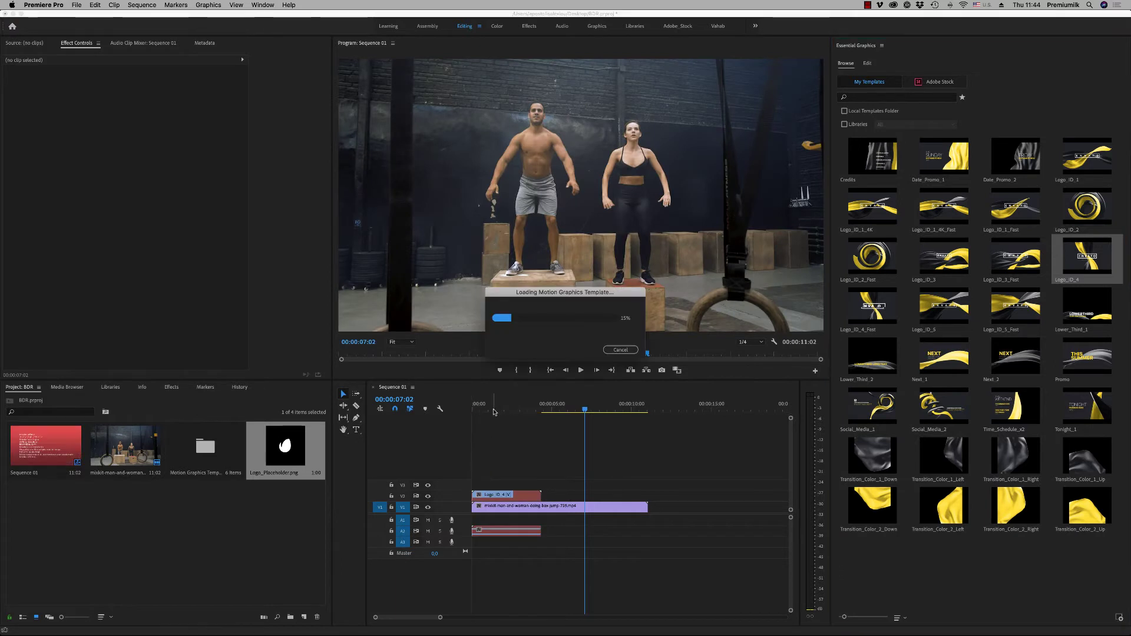
- Preview Logo_ID_4 and set its BG_Opacity to 0 to reveal the gym footage
{"action": "left_click", "coordinate": [500, 411]}
{"action": "key", "text": "Home"}
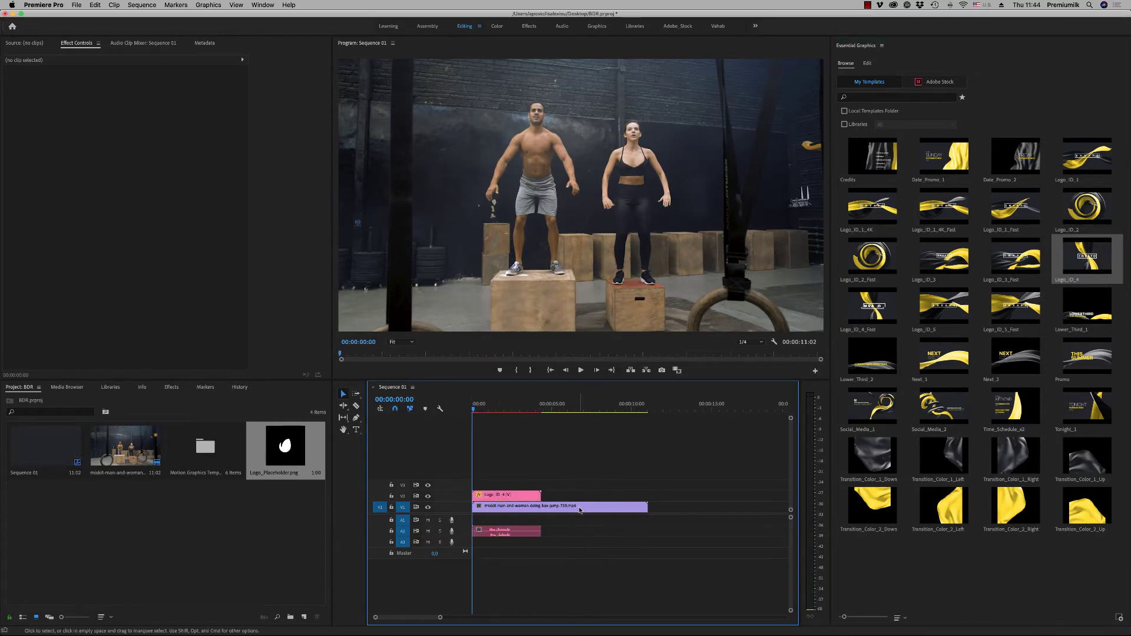
{"action": "key", "text": "space"}
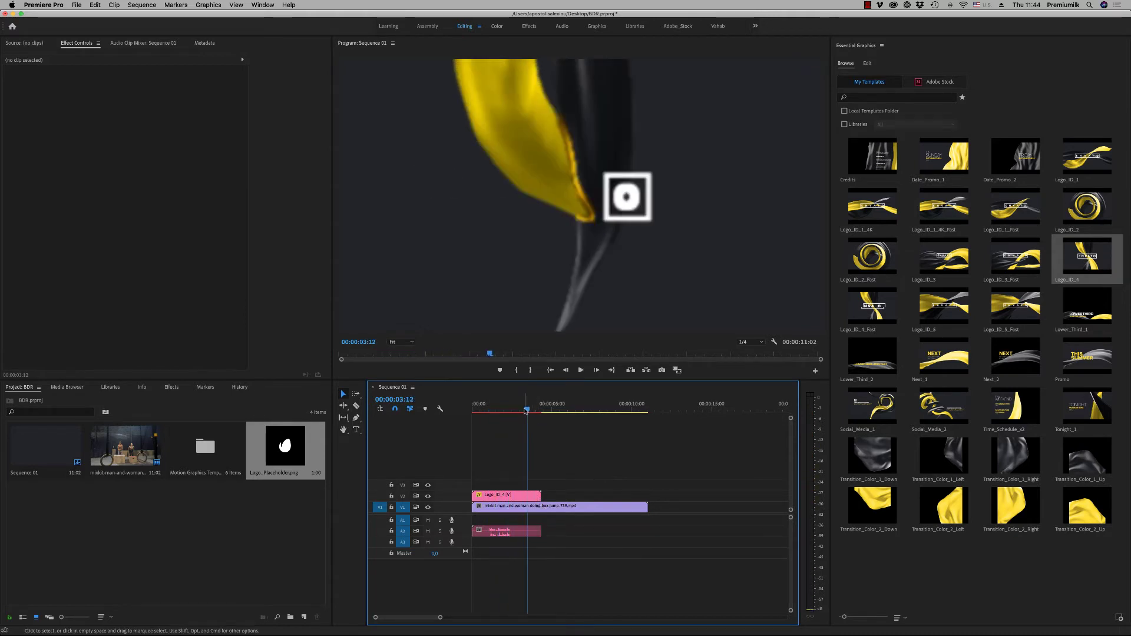
{"action": "left_click_drag", "start_coordinate": [526, 411], "coordinate": [507, 410]}
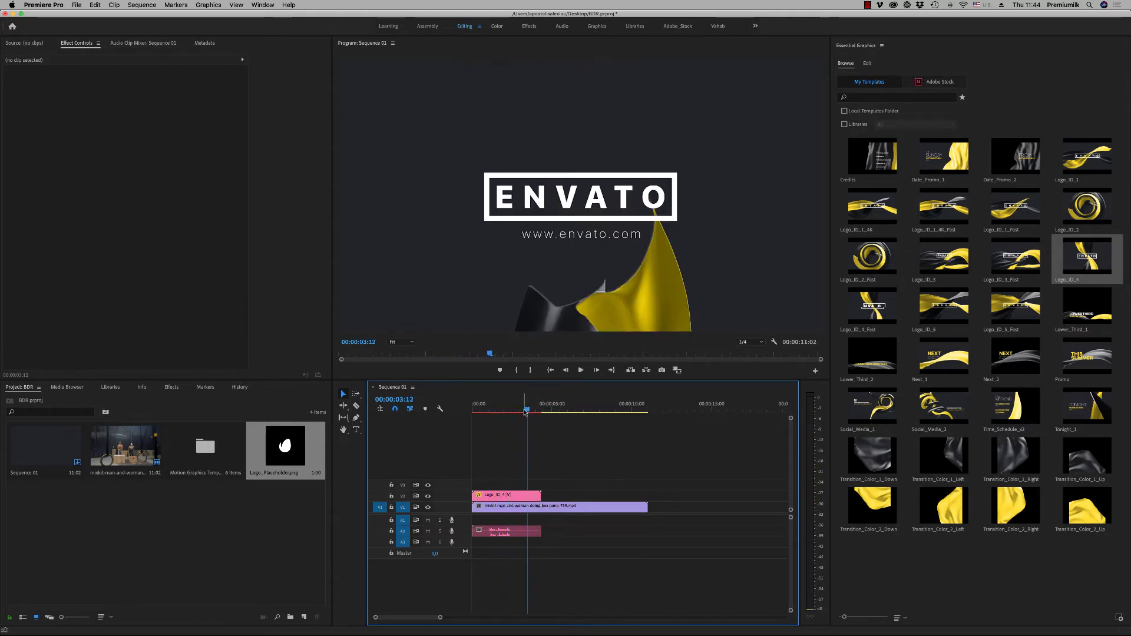
{"action": "left_click", "coordinate": [526, 497]}
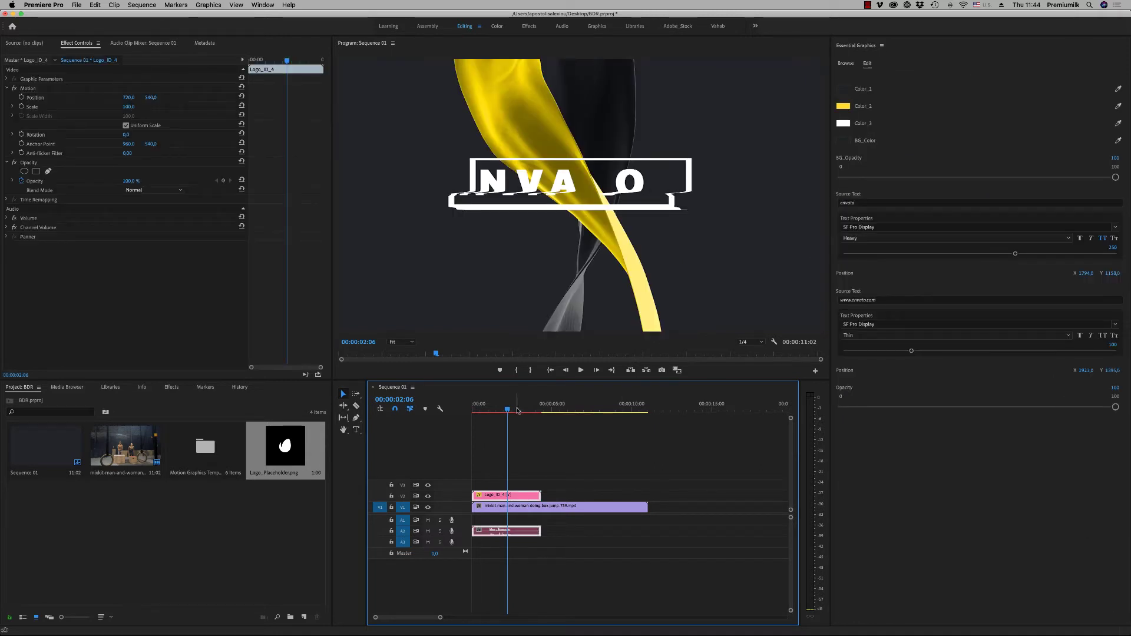
{"action": "left_click", "coordinate": [517, 411]}
{"action": "left_click_drag", "start_coordinate": [1115, 177], "coordinate": [818, 179]}
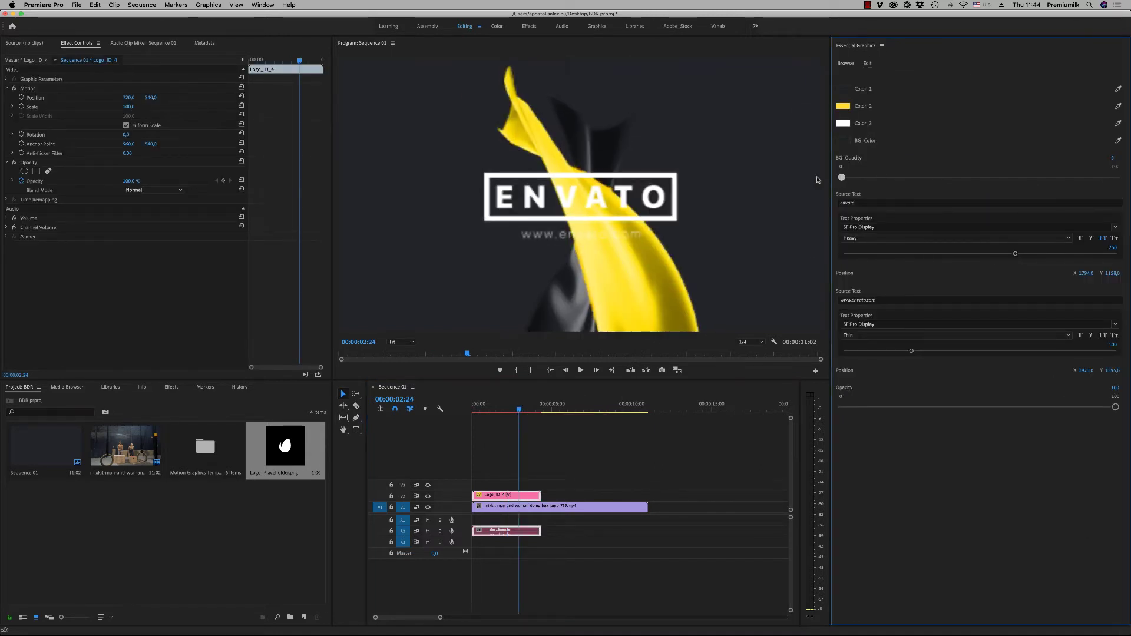
{"action": "left_click", "coordinate": [513, 411]}
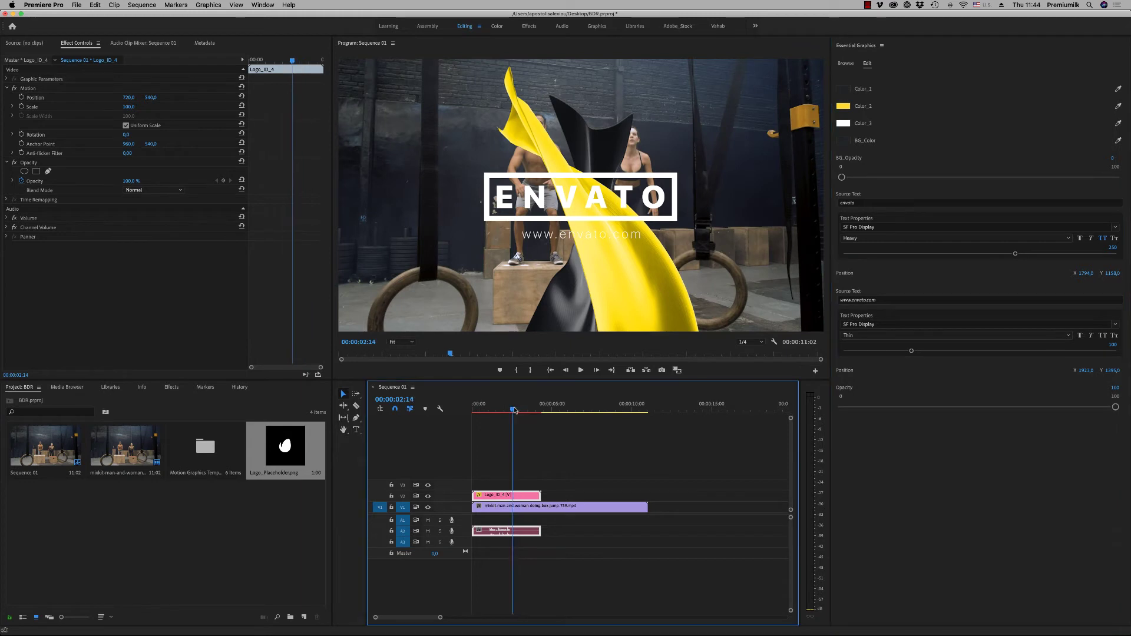
- Swap the Logo_ID_4 clip on V2 for the Lower_Third_1 template
{"action": "left_click", "coordinate": [846, 63]}
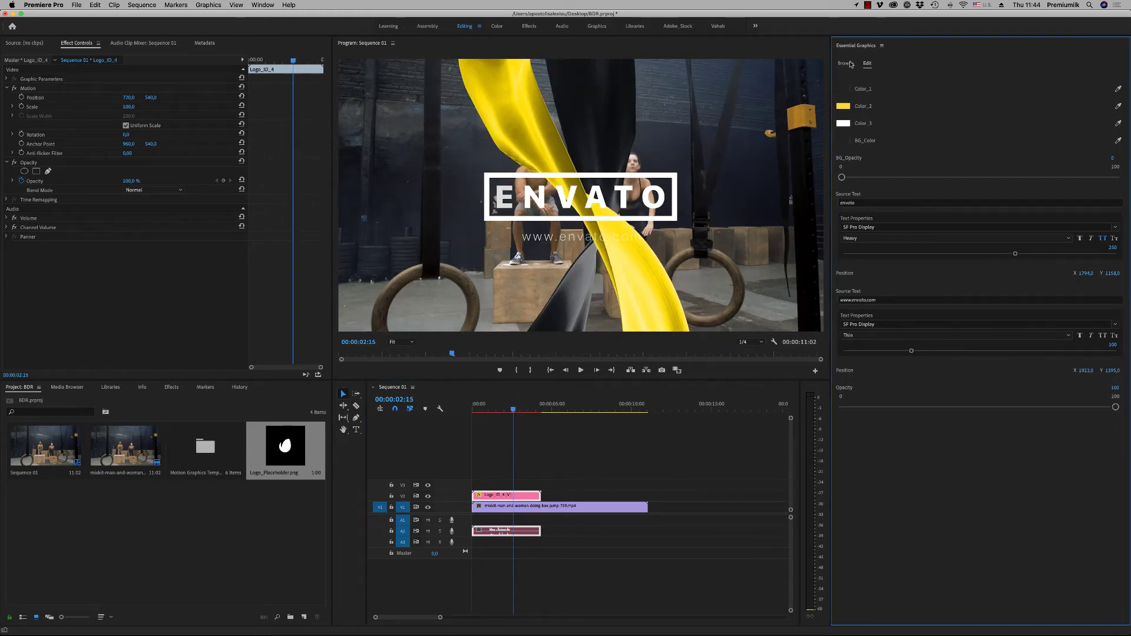
{"action": "left_click", "coordinate": [533, 497]}
{"action": "key", "text": "Delete"}
{"action": "left_click_drag", "start_coordinate": [1067, 315], "coordinate": [521, 496]}
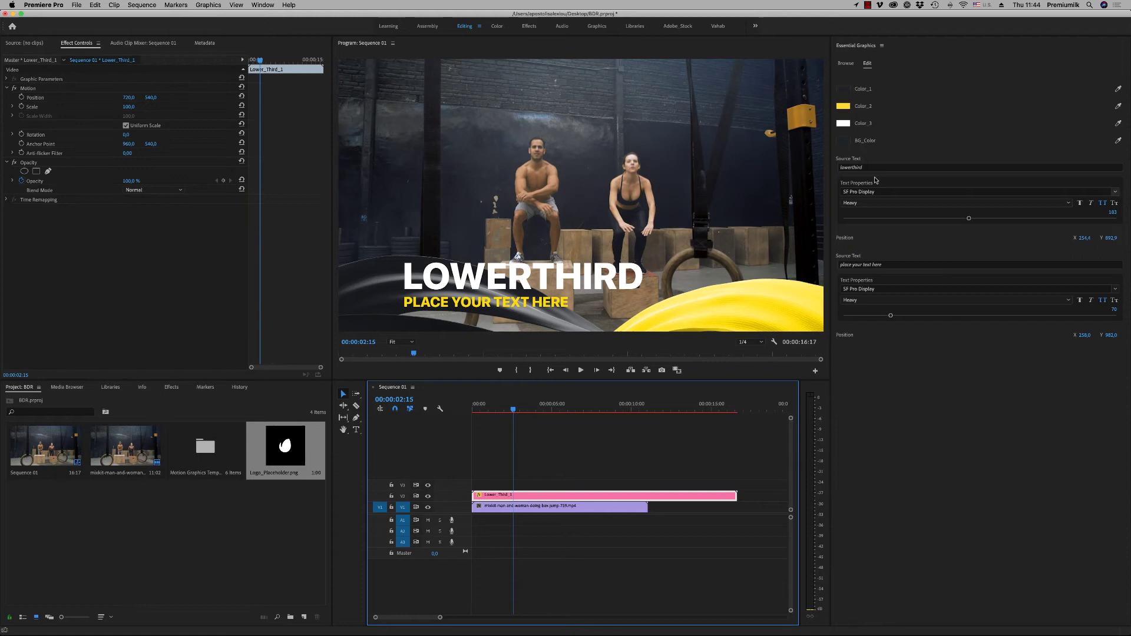
- Change the lower-third title to 'Place text here', font size 155, Y 904.9, keeping Heavy style
{"action": "left_click", "coordinate": [848, 168]}
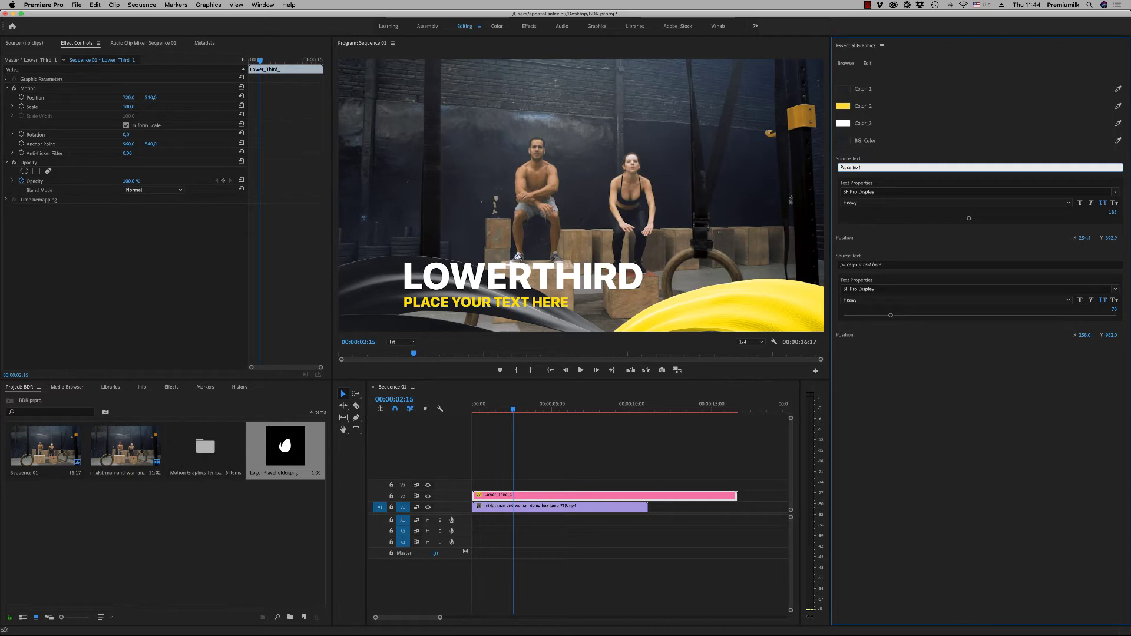
{"action": "type", "text": "here"}
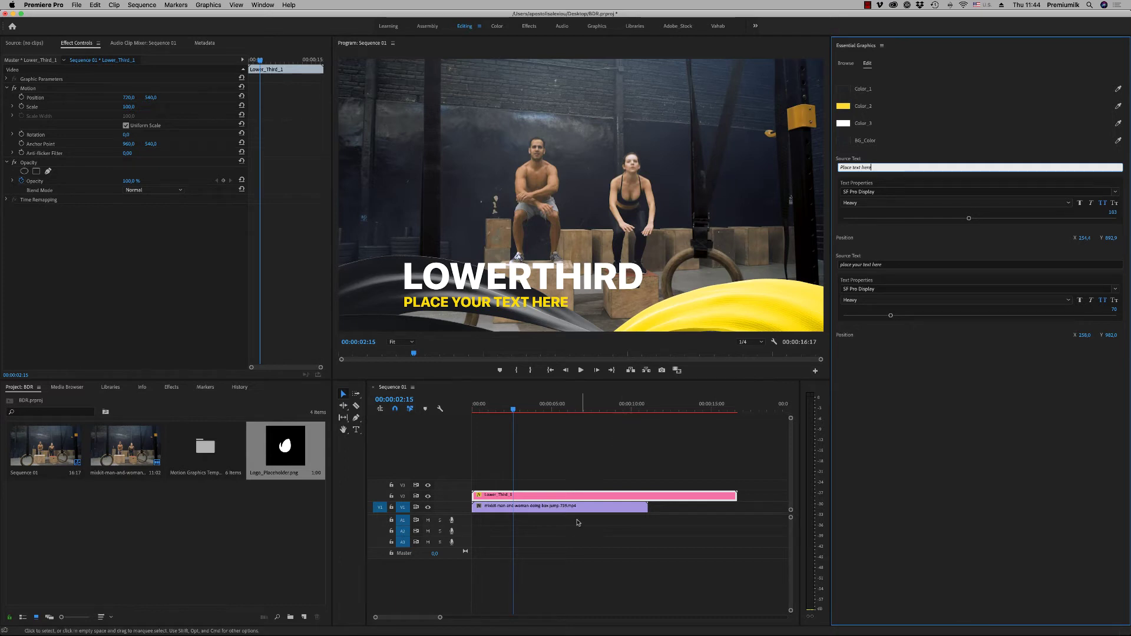
{"action": "left_click", "coordinate": [579, 522]}
{"action": "left_click_drag", "start_coordinate": [968, 218], "coordinate": [945, 218]}
{"action": "left_click_drag", "start_coordinate": [1111, 238], "coordinate": [1115, 238]}
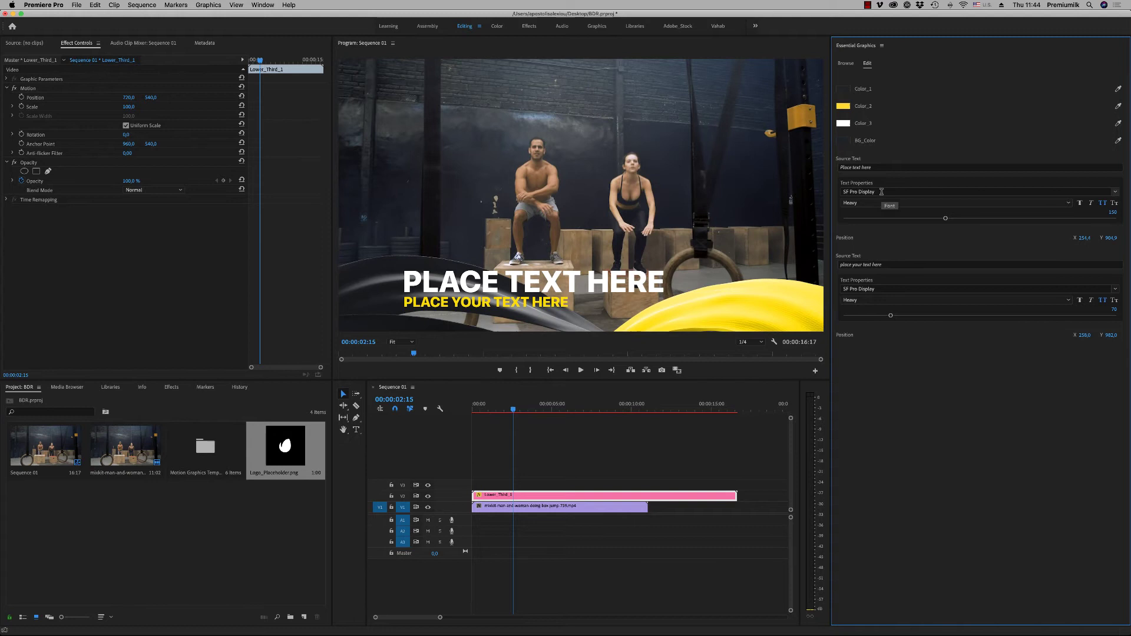
{"action": "left_click", "coordinate": [882, 191]}
{"action": "left_click", "coordinate": [889, 215]}
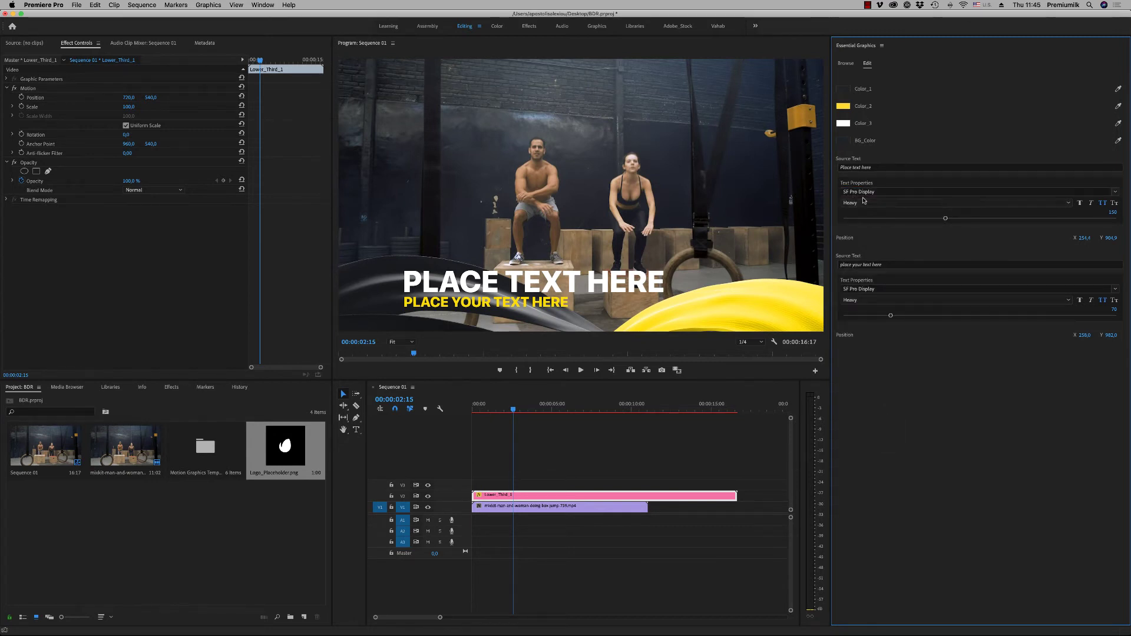
{"action": "left_click", "coordinate": [634, 382]}
{"action": "key", "text": "Right"}
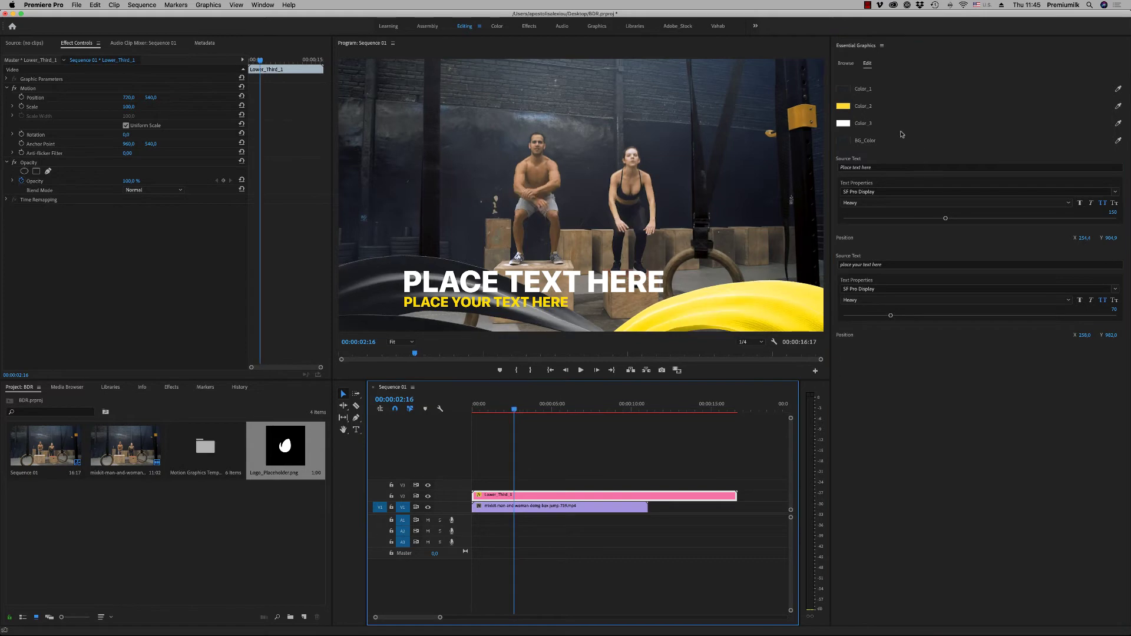
- Put Next_2 on V2, delete the Lower_Third_1 clip, and reopen the template library
{"action": "left_click", "coordinate": [846, 63]}
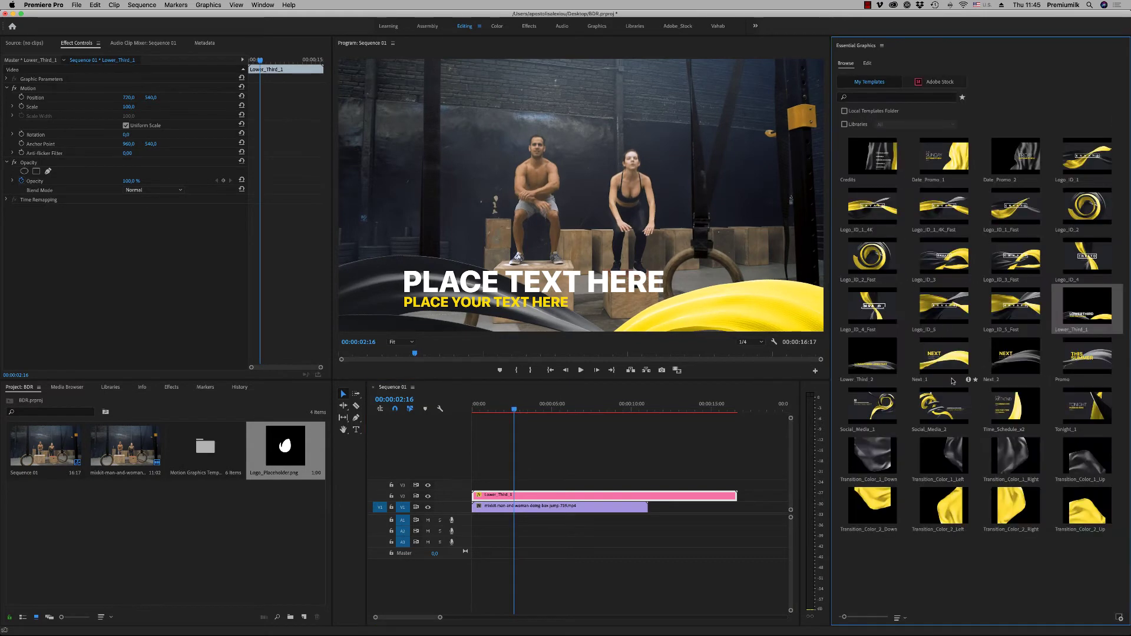
{"action": "left_click_drag", "start_coordinate": [1015, 357], "coordinate": [562, 498]}
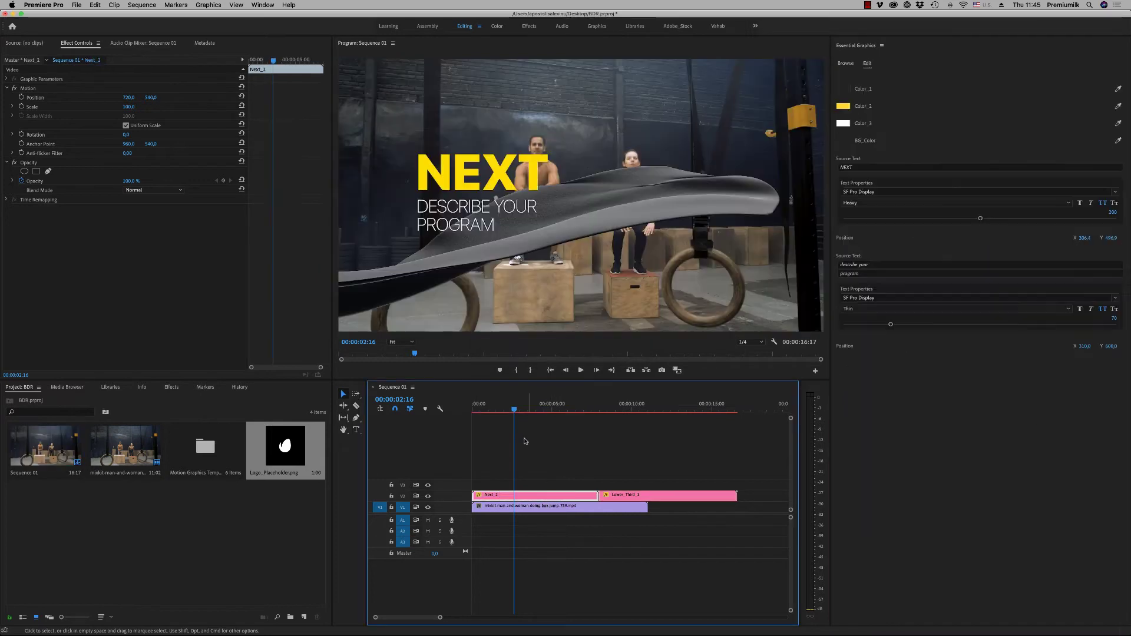
{"action": "left_click", "coordinate": [638, 495]}
{"action": "key", "text": "Delete"}
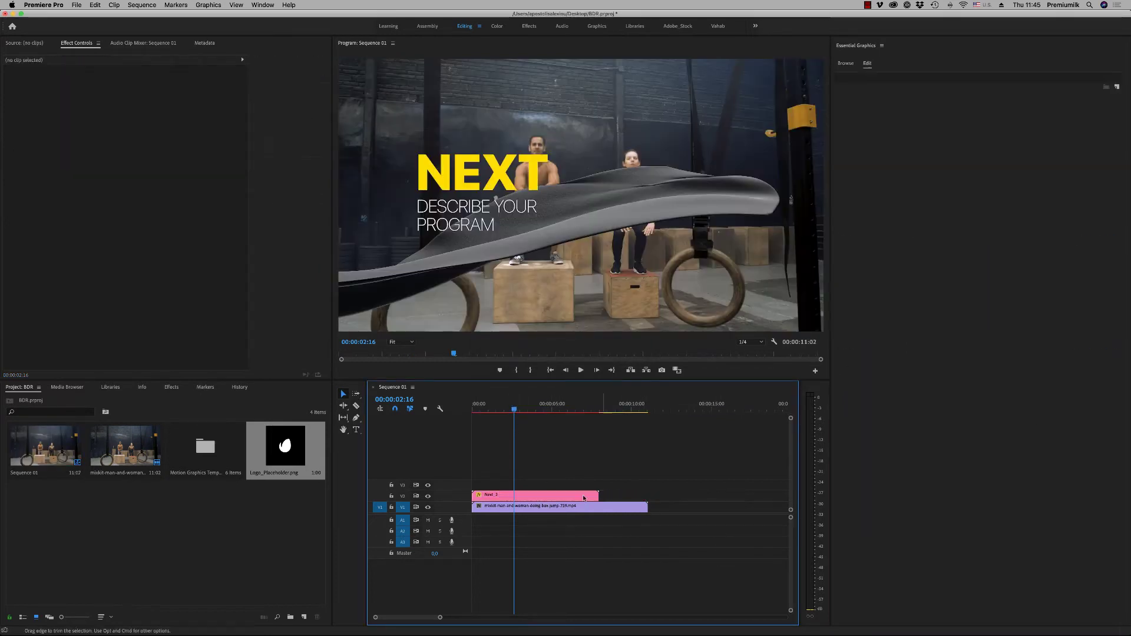
{"action": "key", "text": "Right"}
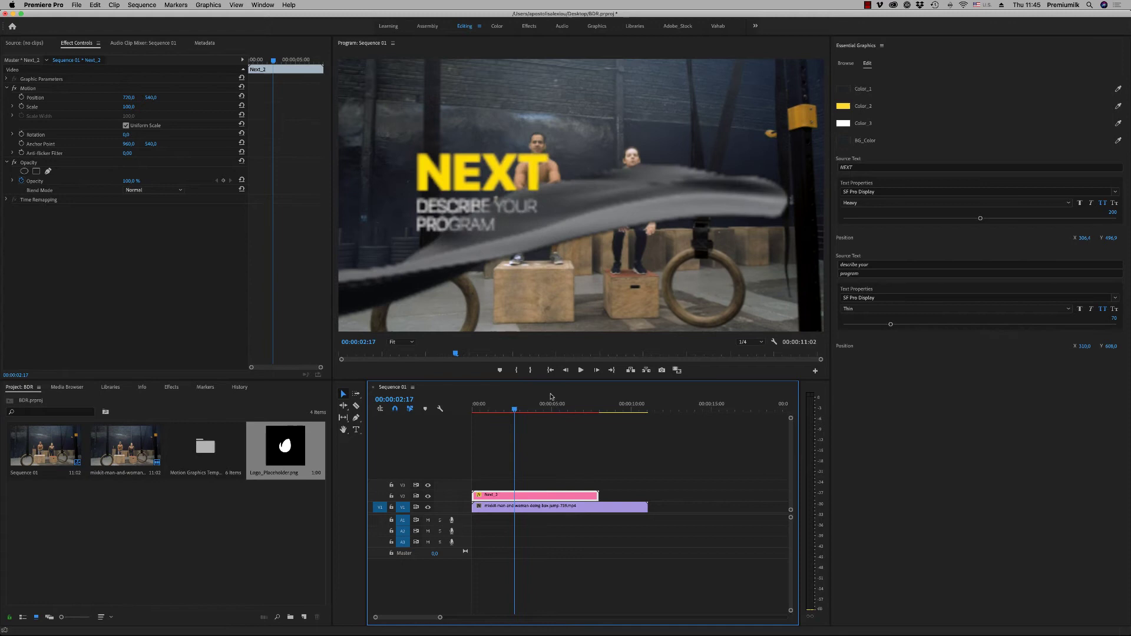
{"action": "left_click", "coordinate": [847, 64]}
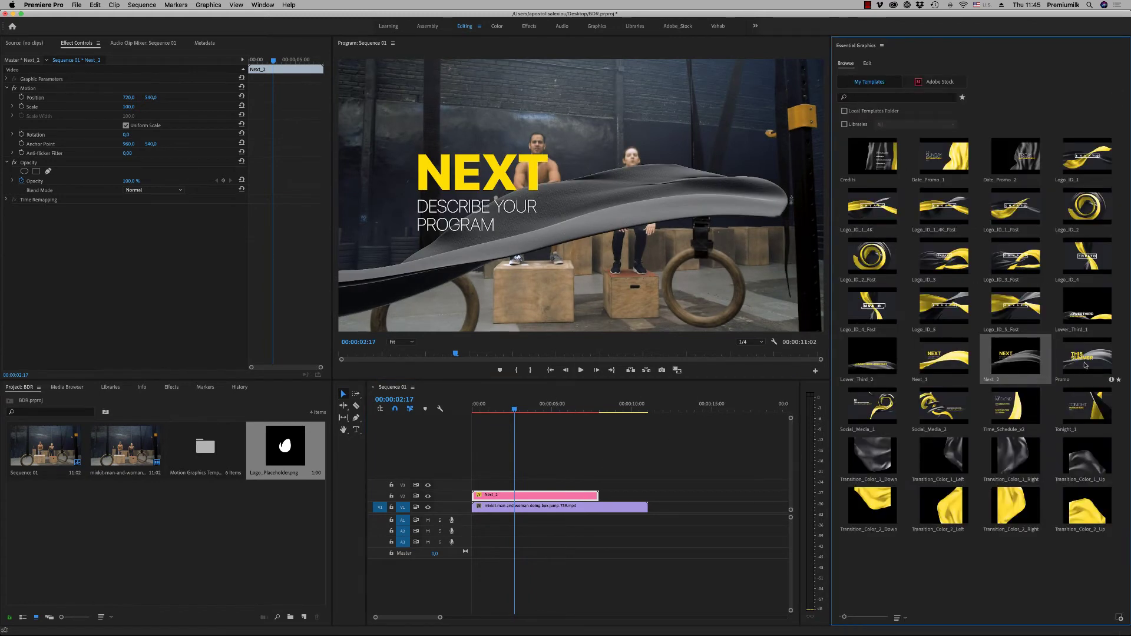
- Place the Promo template on V2 over Next_2 and zoom the timeline to fit it
{"action": "left_click_drag", "start_coordinate": [1085, 365], "coordinate": [483, 487]}
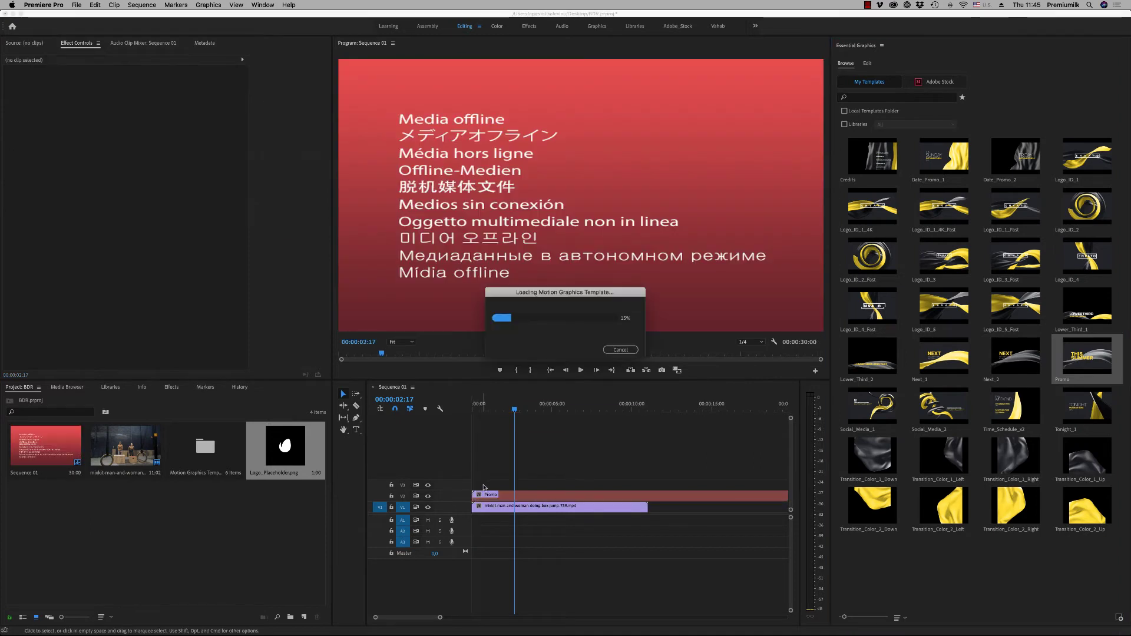
{"action": "left_click_drag", "start_coordinate": [514, 409], "coordinate": [605, 410]}
{"action": "key", "text": "minus"}
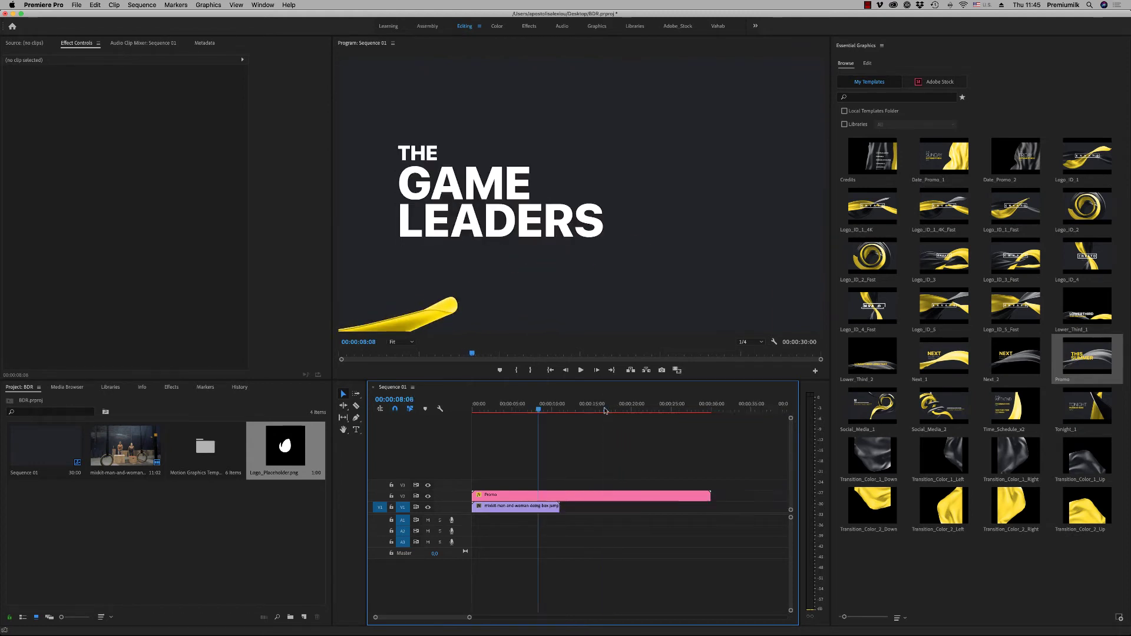
{"action": "left_click_drag", "start_coordinate": [525, 410], "coordinate": [514, 411]}
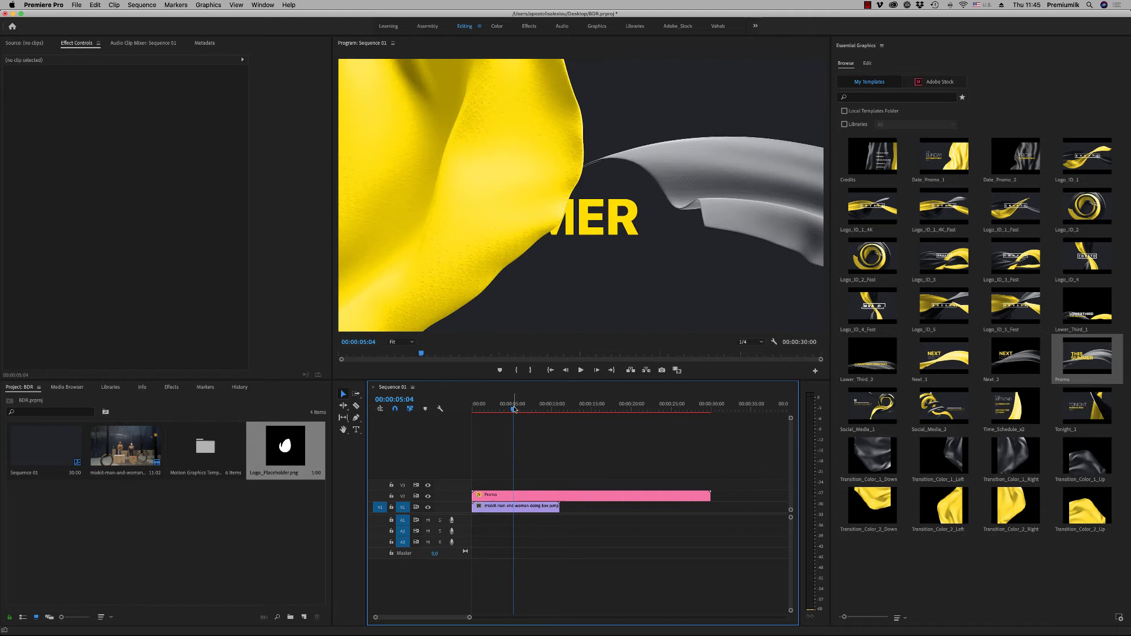
- Set the Promo clip's BG_Opacity to 0 and preview it over the footage
{"action": "left_click", "coordinate": [530, 495]}
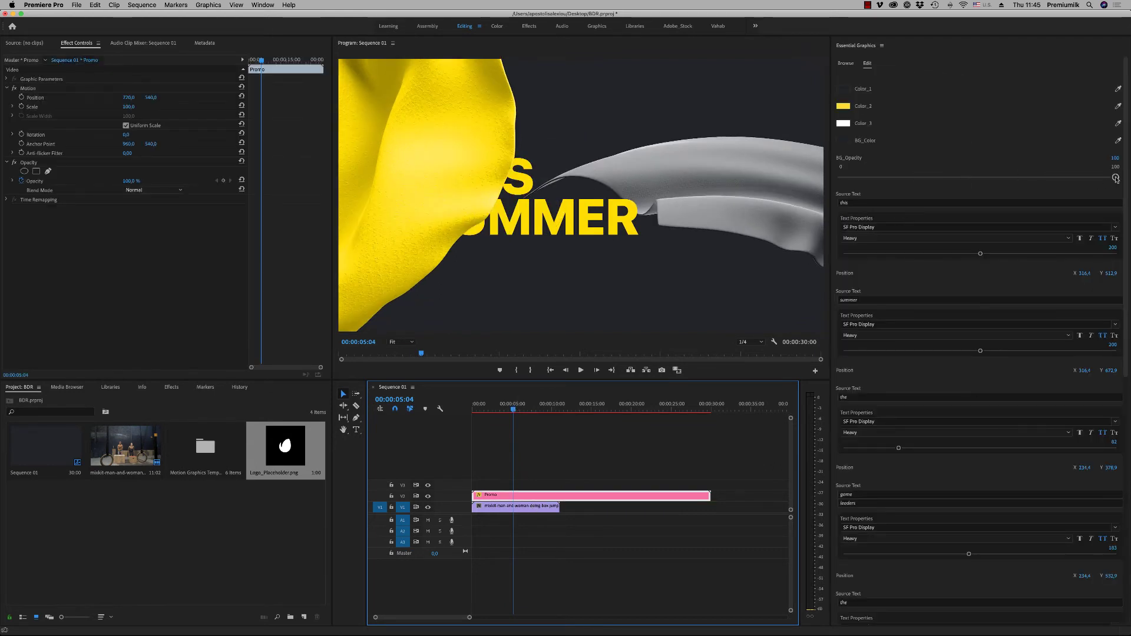
{"action": "left_click_drag", "start_coordinate": [1115, 179], "coordinate": [842, 177]}
{"action": "left_click", "coordinate": [489, 409]}
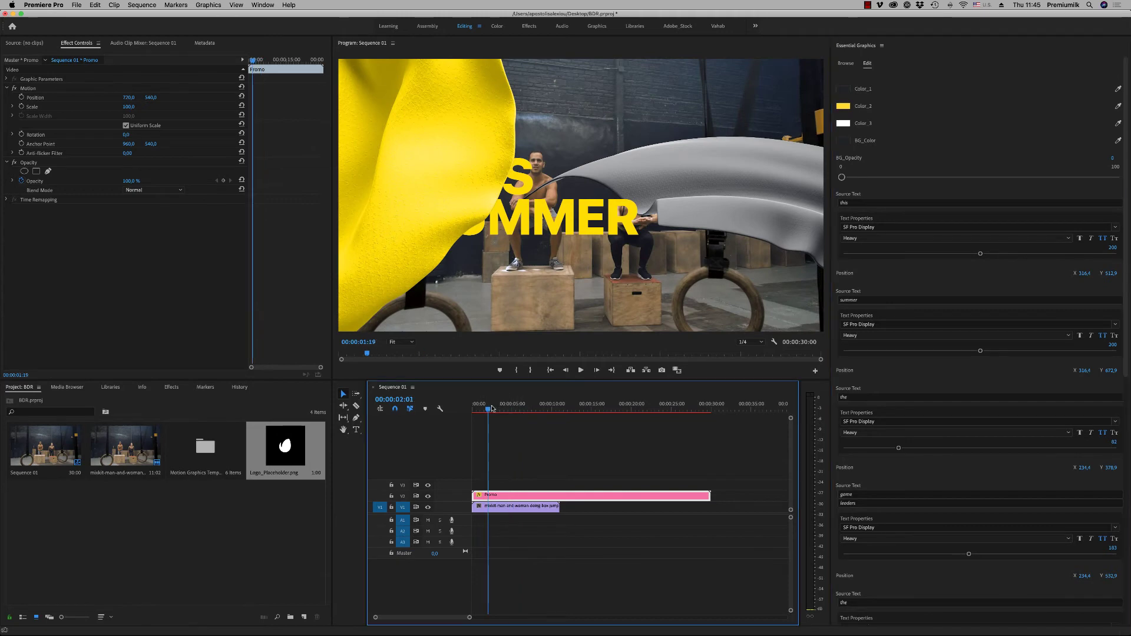
{"action": "left_click_drag", "start_coordinate": [492, 409], "coordinate": [549, 409]}
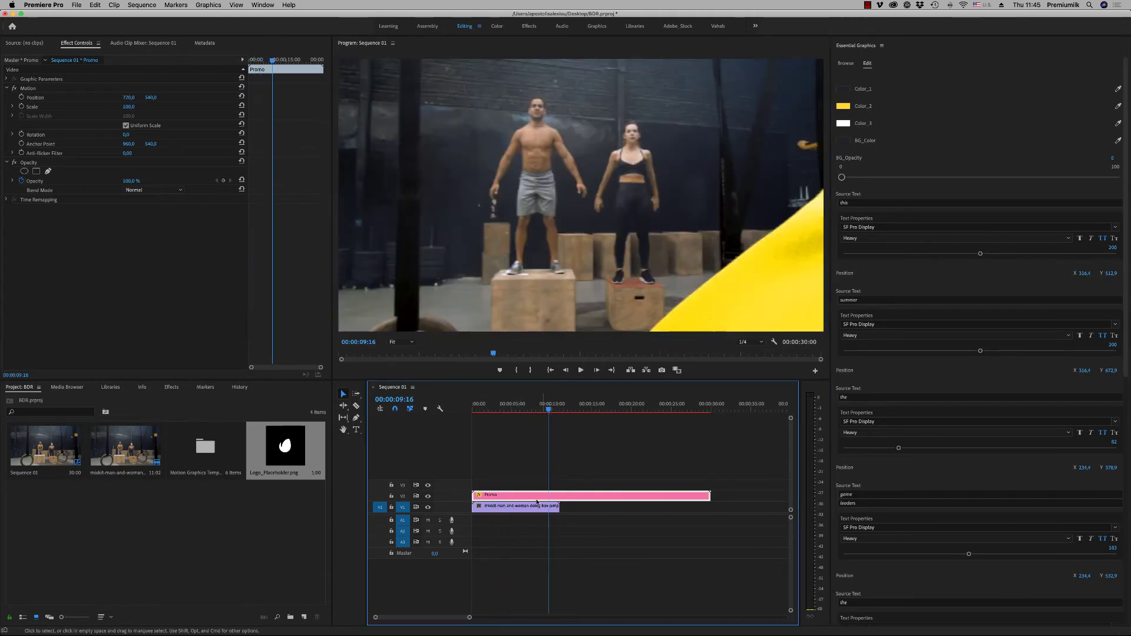
- Slide the gym clip later in two moves, previewing the Promo through to its end
{"action": "left_click_drag", "start_coordinate": [537, 502], "coordinate": [579, 505]}
{"action": "left_click", "coordinate": [538, 408]}
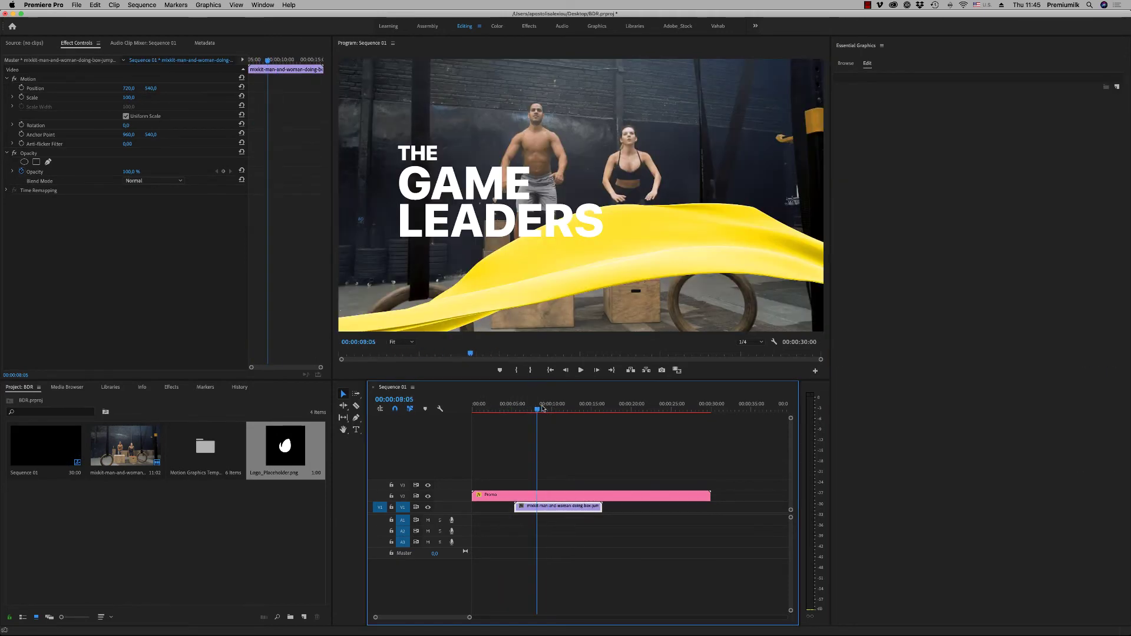
{"action": "left_click_drag", "start_coordinate": [543, 408], "coordinate": [589, 407]}
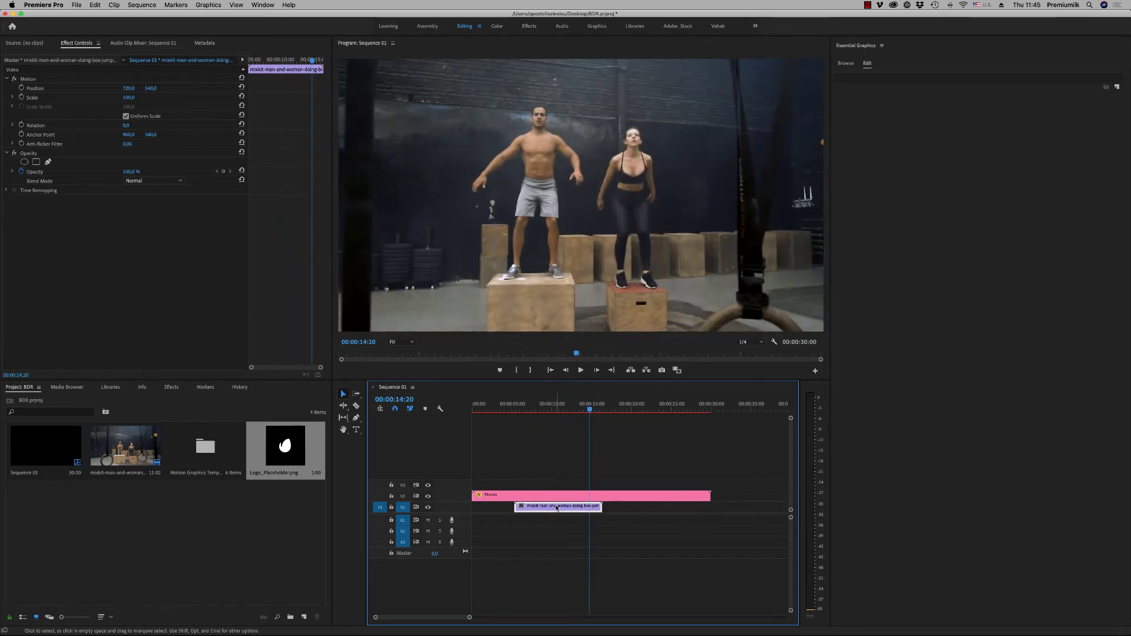
{"action": "left_click_drag", "start_coordinate": [557, 507], "coordinate": [632, 508]}
{"action": "left_click_drag", "start_coordinate": [613, 407], "coordinate": [669, 410]}
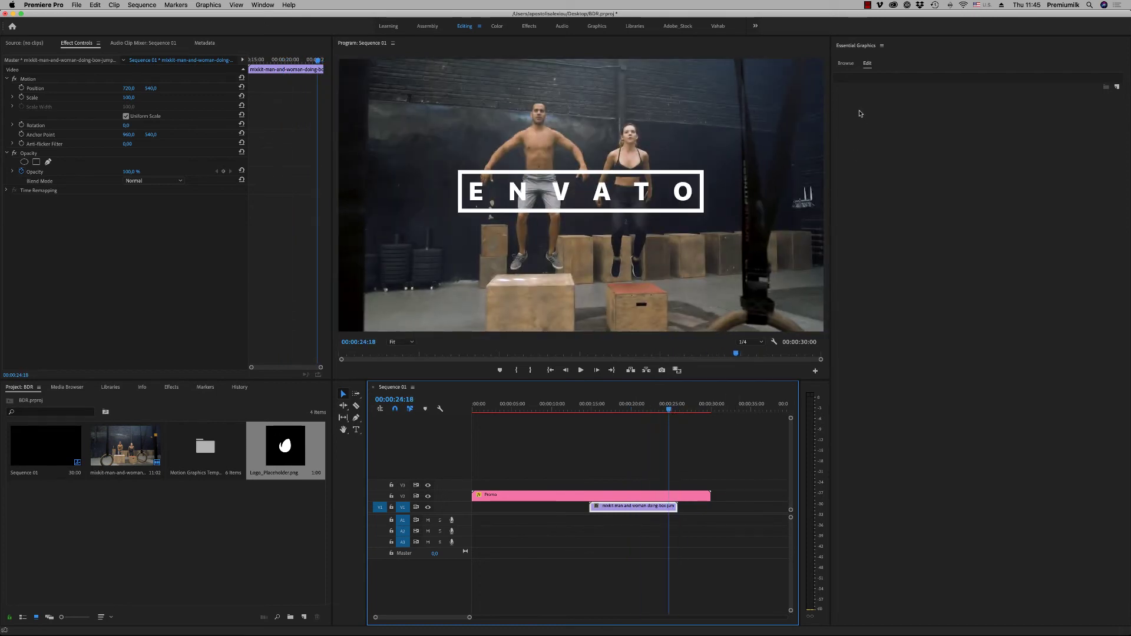
{"action": "left_click", "coordinate": [845, 63]}
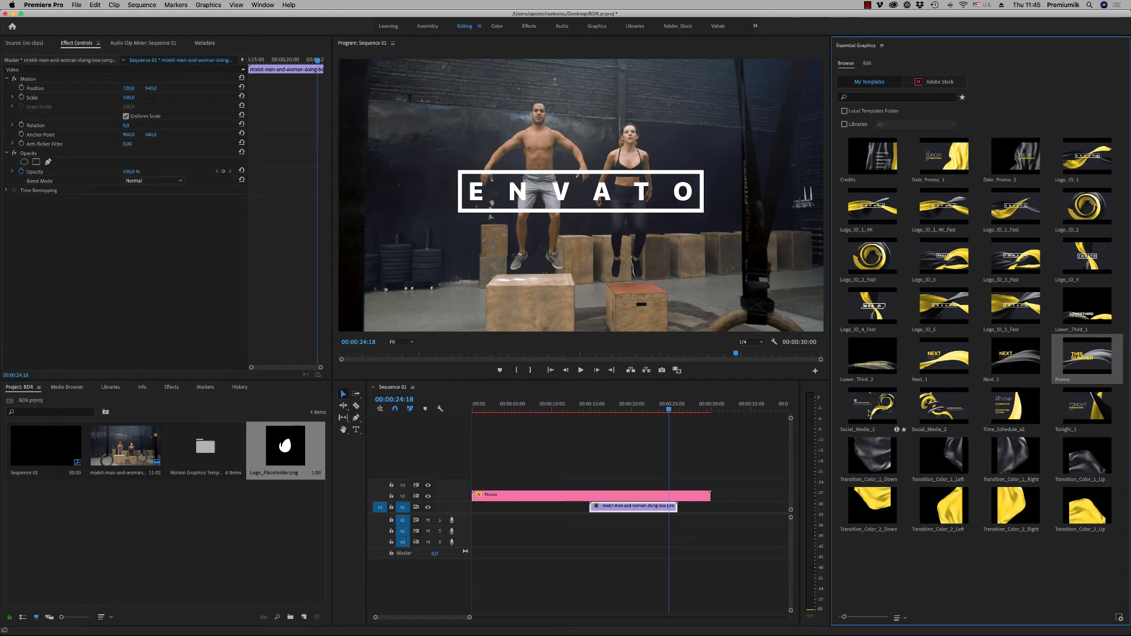
- Put Social_Media_1 at the sequence start, delete the Promo, and move the gym clip back to 0
{"action": "left_click_drag", "start_coordinate": [870, 414], "coordinate": [476, 496]}
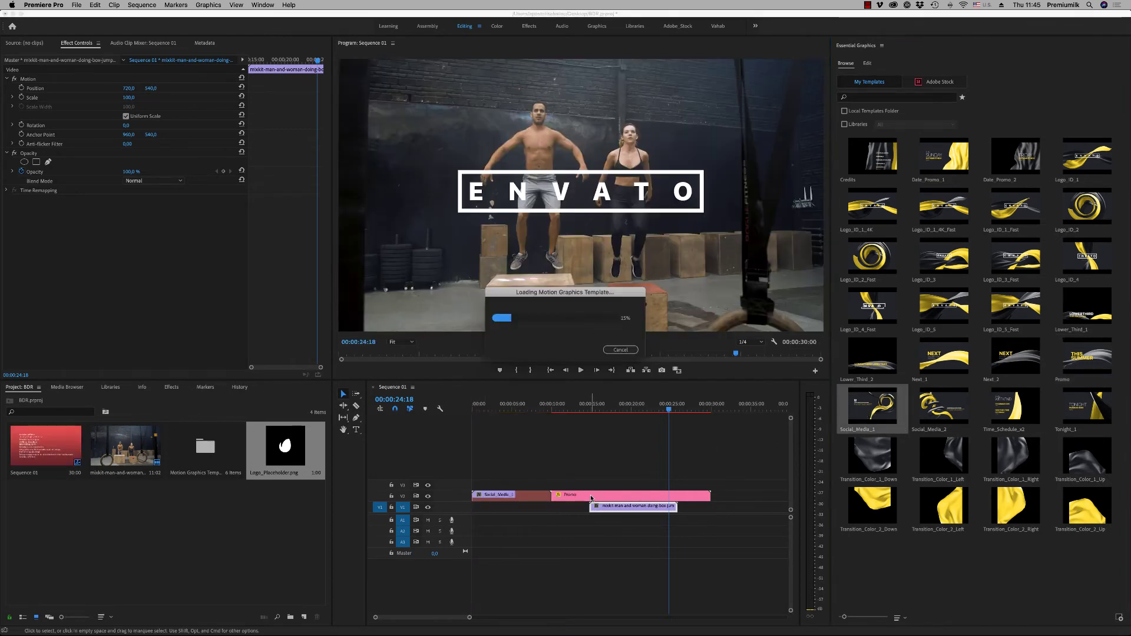
{"action": "left_click", "coordinate": [592, 498]}
{"action": "key", "text": "Delete"}
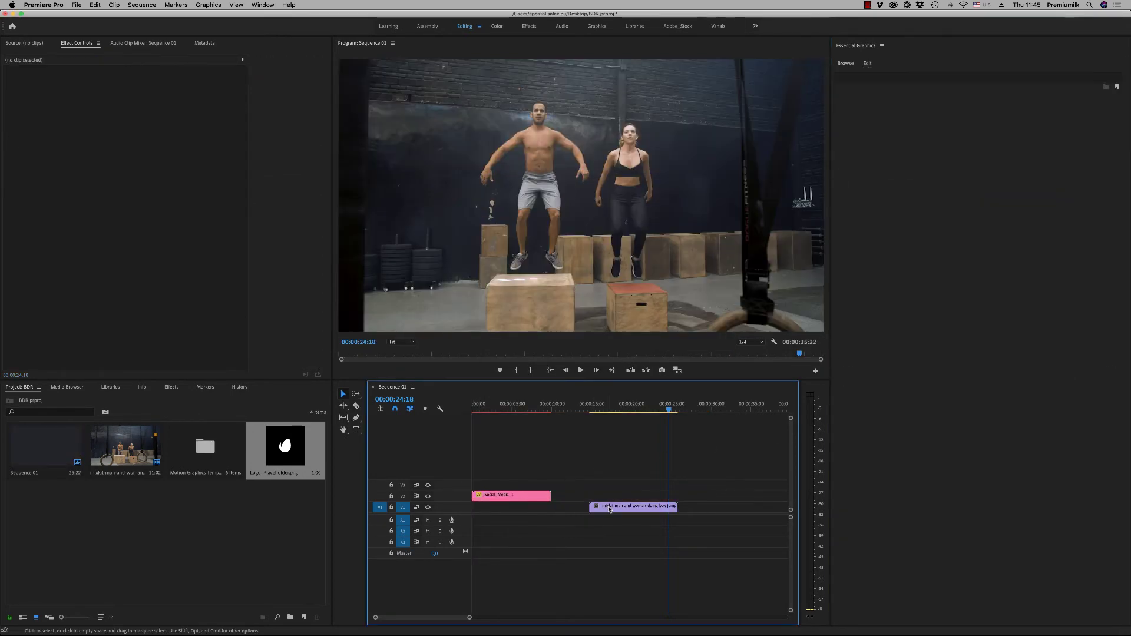
{"action": "left_click_drag", "start_coordinate": [610, 509], "coordinate": [493, 509]}
{"action": "left_click", "coordinate": [506, 406]}
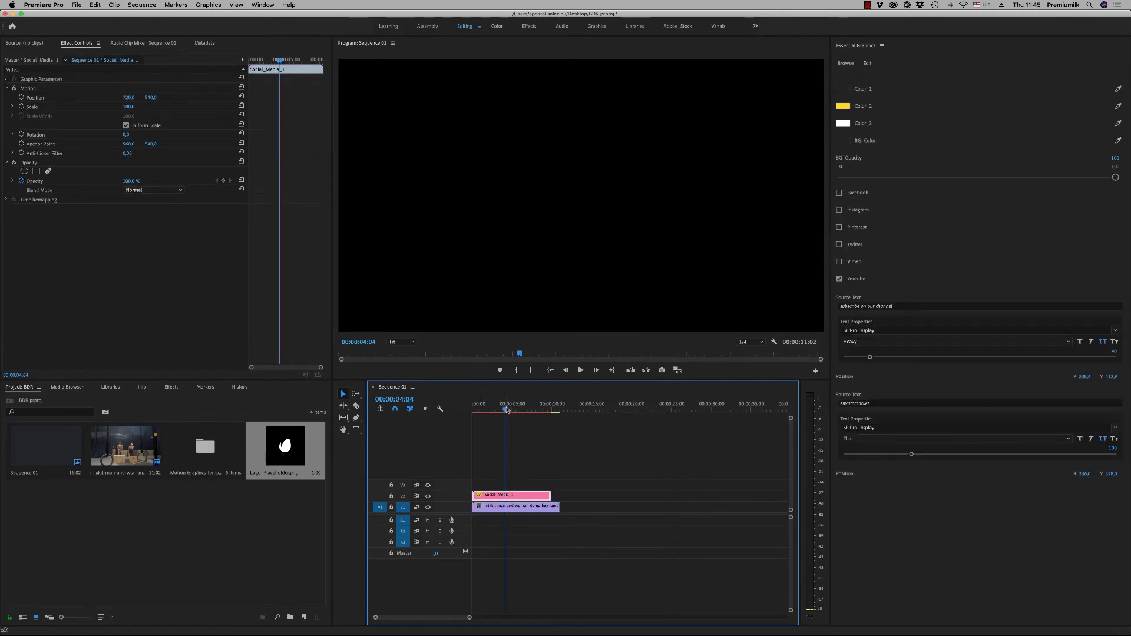
- Add the Logo_Placeholder on V3 at Scale 44 and Position X 1111 inside the ribbon loop
{"action": "left_click_drag", "start_coordinate": [291, 451], "coordinate": [551, 485]}
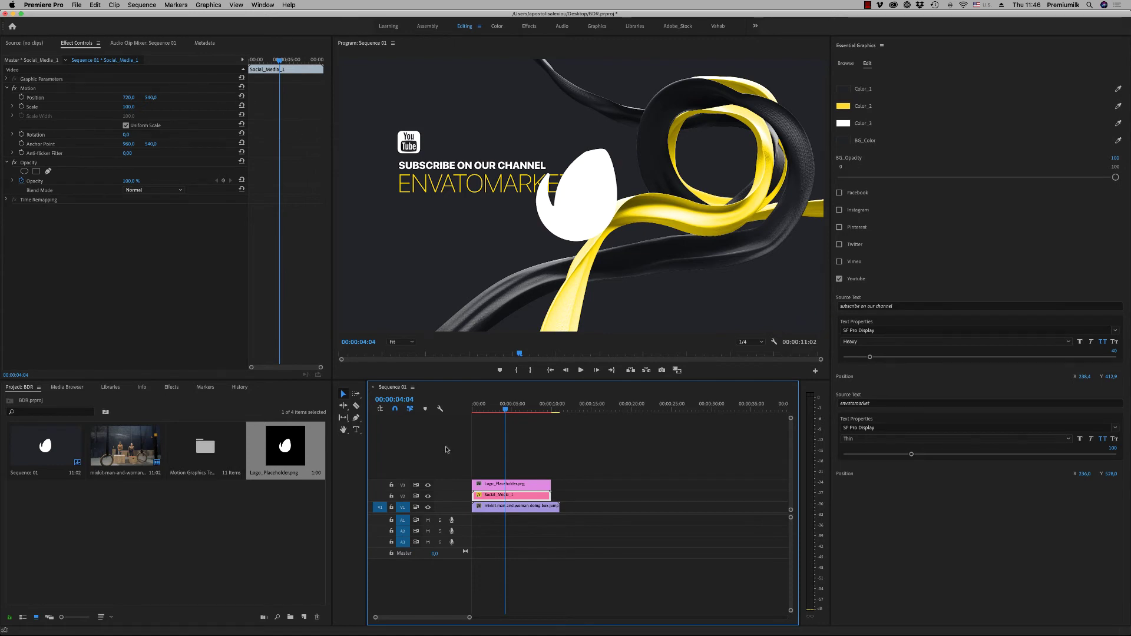
{"action": "left_click", "coordinate": [494, 485]}
{"action": "mouse_move", "coordinate": [132, 98]}
{"action": "left_mouse_down"}
{"action": "mouse_move", "coordinate": [99, 98]}
{"action": "mouse_move", "coordinate": [132, 98]}
{"action": "left_mouse_up"}
{"action": "left_click_drag", "start_coordinate": [128, 87], "coordinate": [168, 105]}
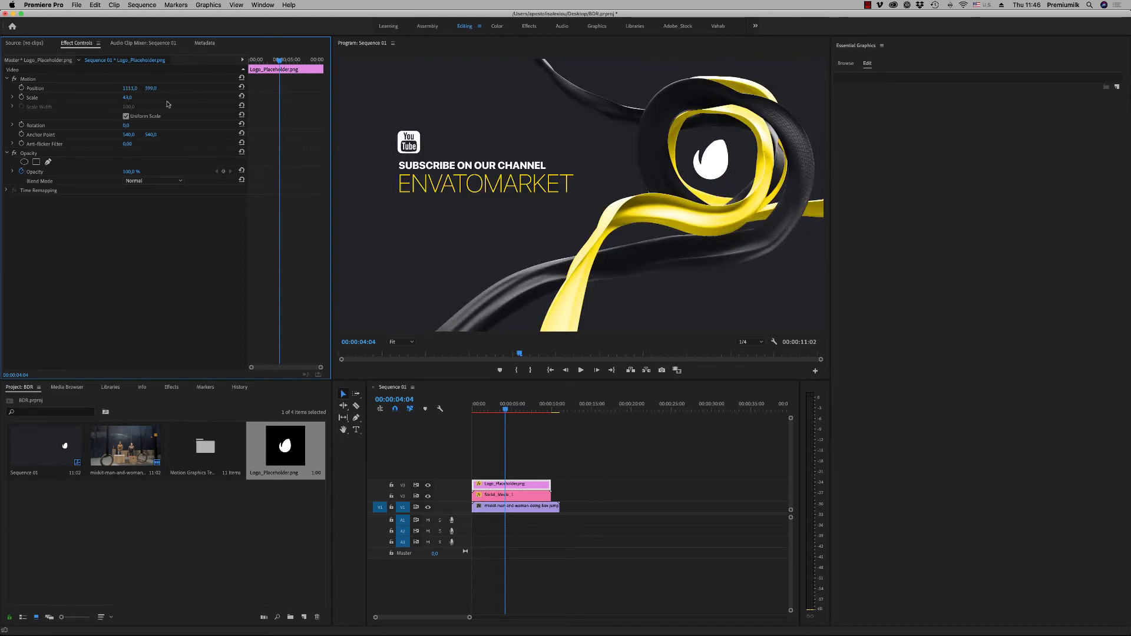
- In Social_Media_1 settings, uncheck Youtube and check Vimeo
{"action": "left_click", "coordinate": [512, 497]}
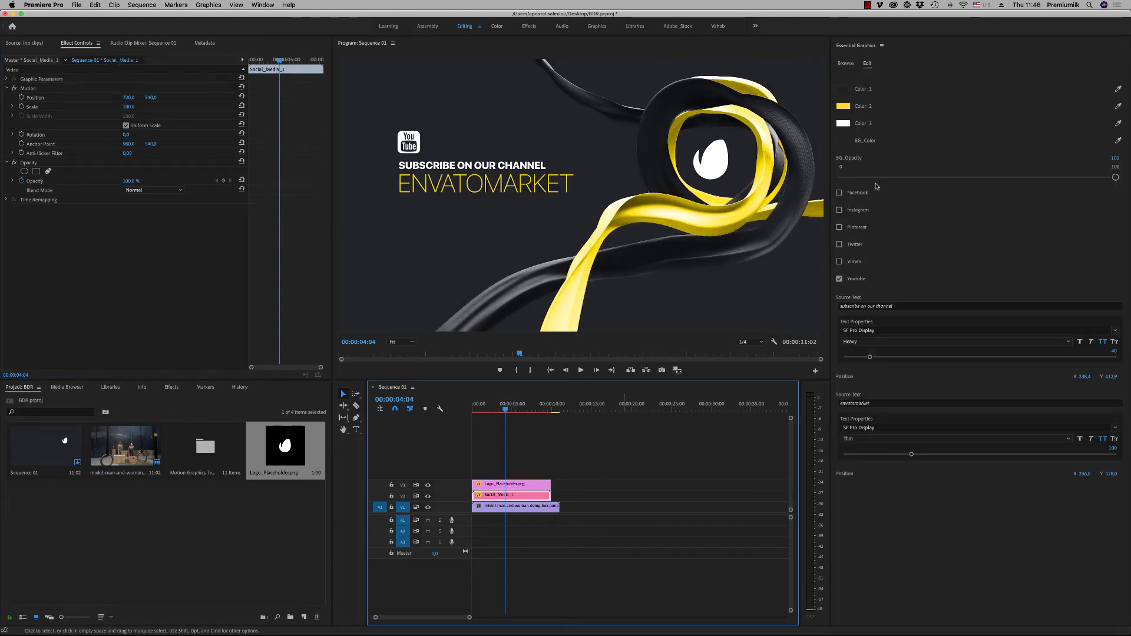
{"action": "left_click", "coordinate": [839, 280]}
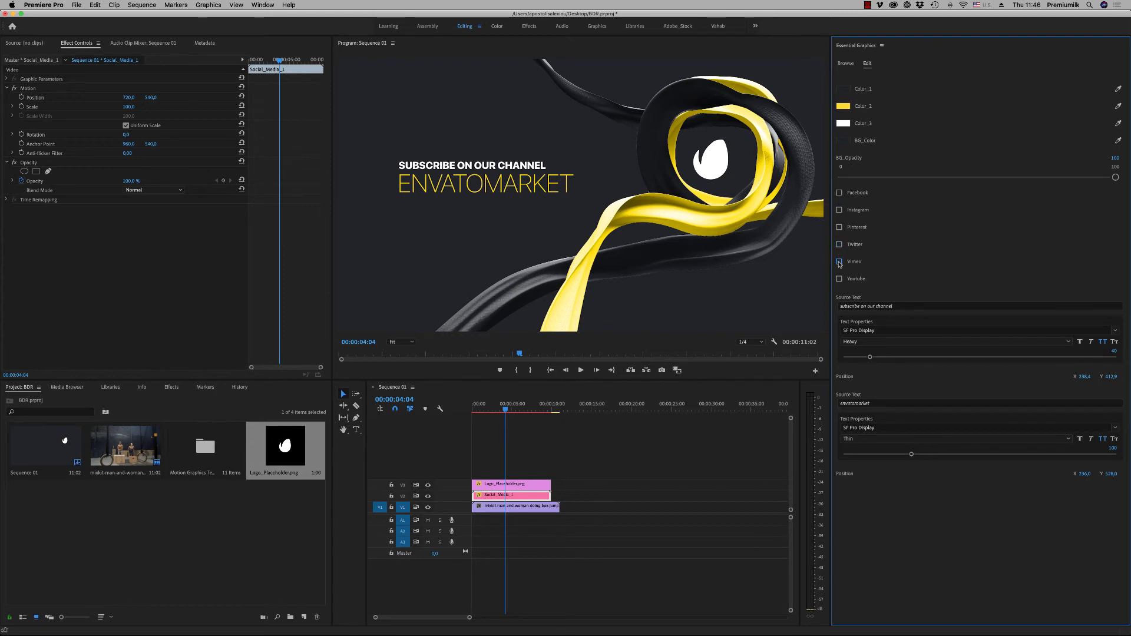
{"action": "left_click", "coordinate": [839, 263]}
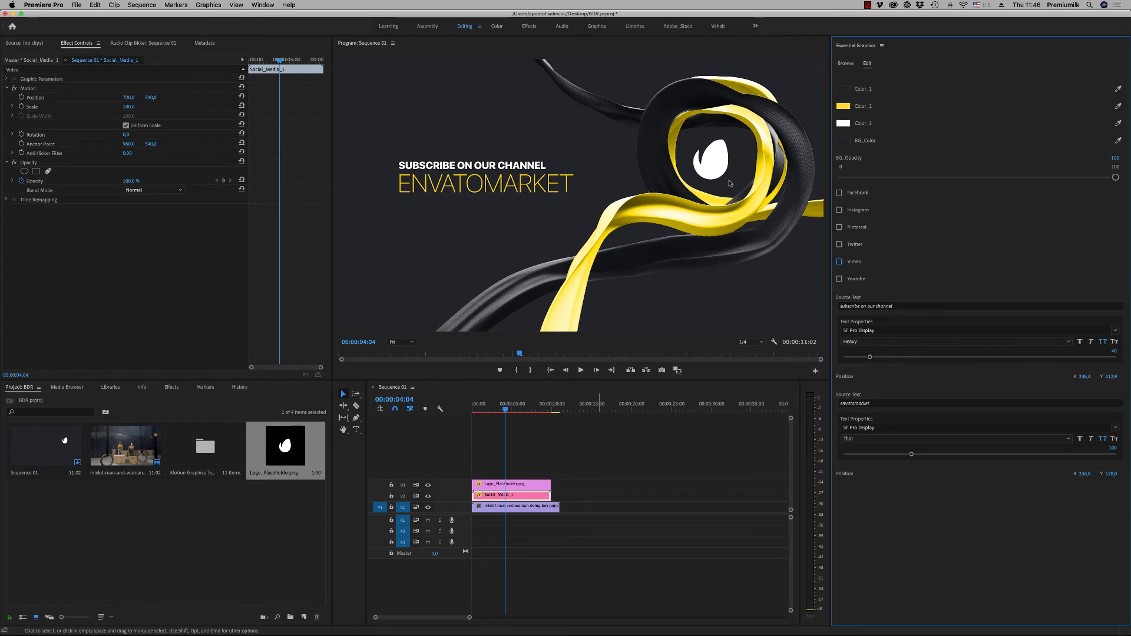
{"action": "left_click", "coordinate": [846, 63]}
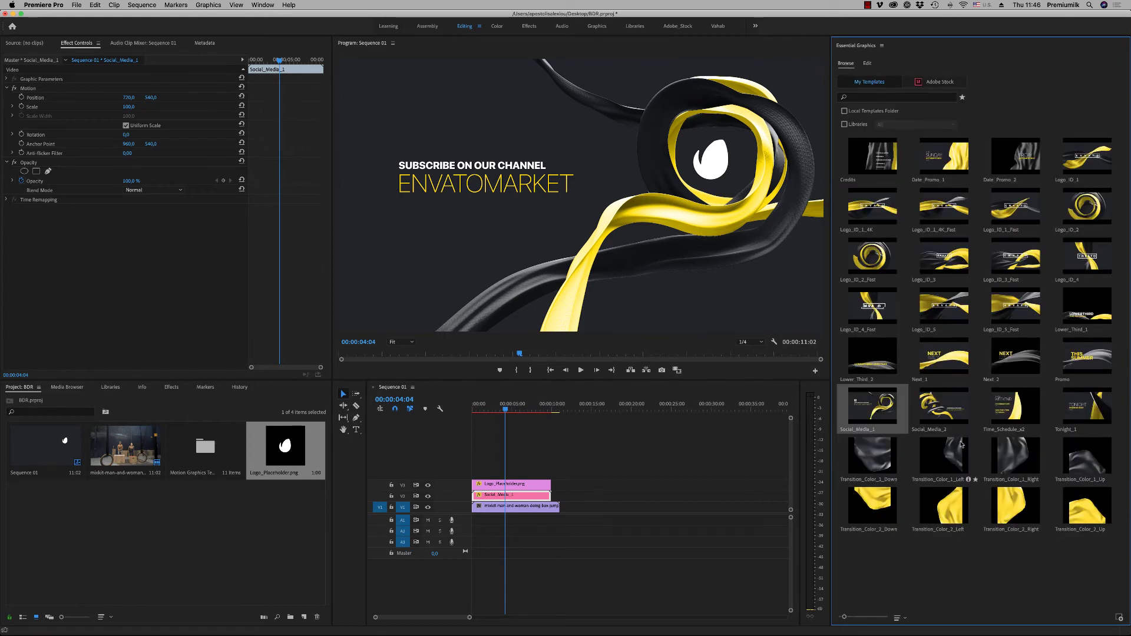
- Replace Social_Media_1 with Social_Media_2 and delete the logo clip
{"action": "left_click", "coordinate": [960, 416]}
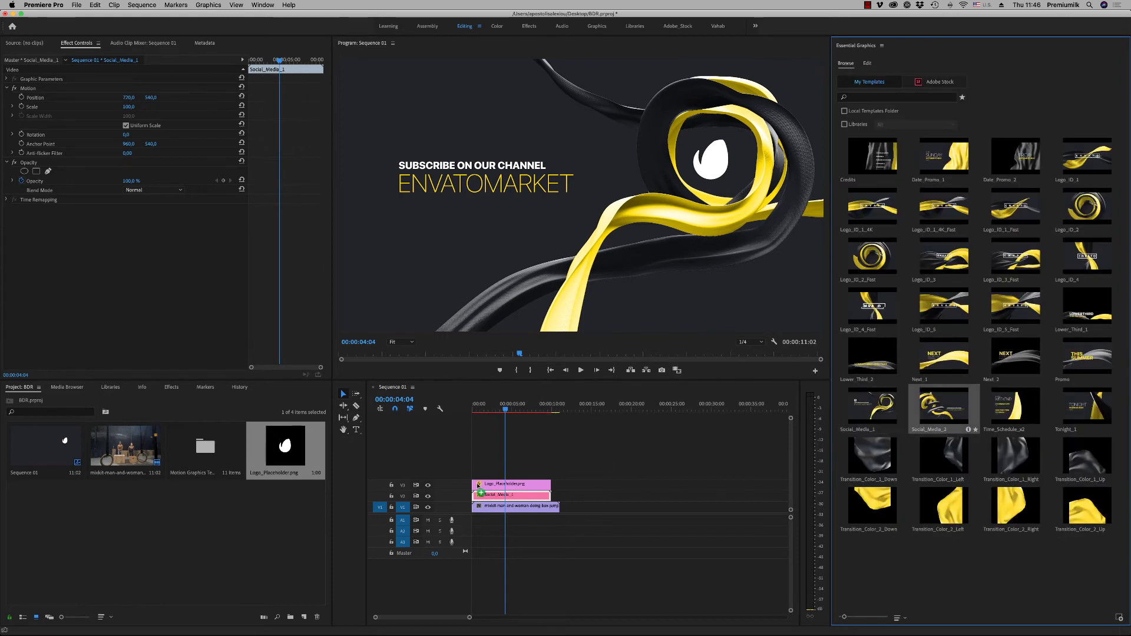
{"action": "left_click_drag", "start_coordinate": [479, 493], "coordinate": [481, 495]}
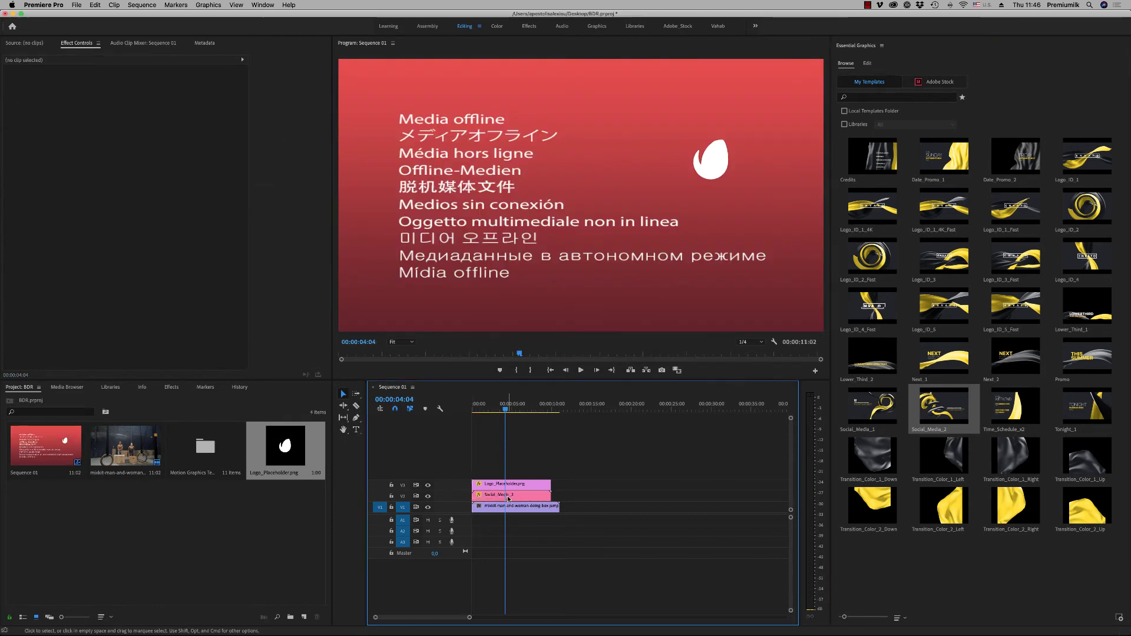
{"action": "left_click", "coordinate": [509, 484]}
{"action": "key", "text": "Delete"}
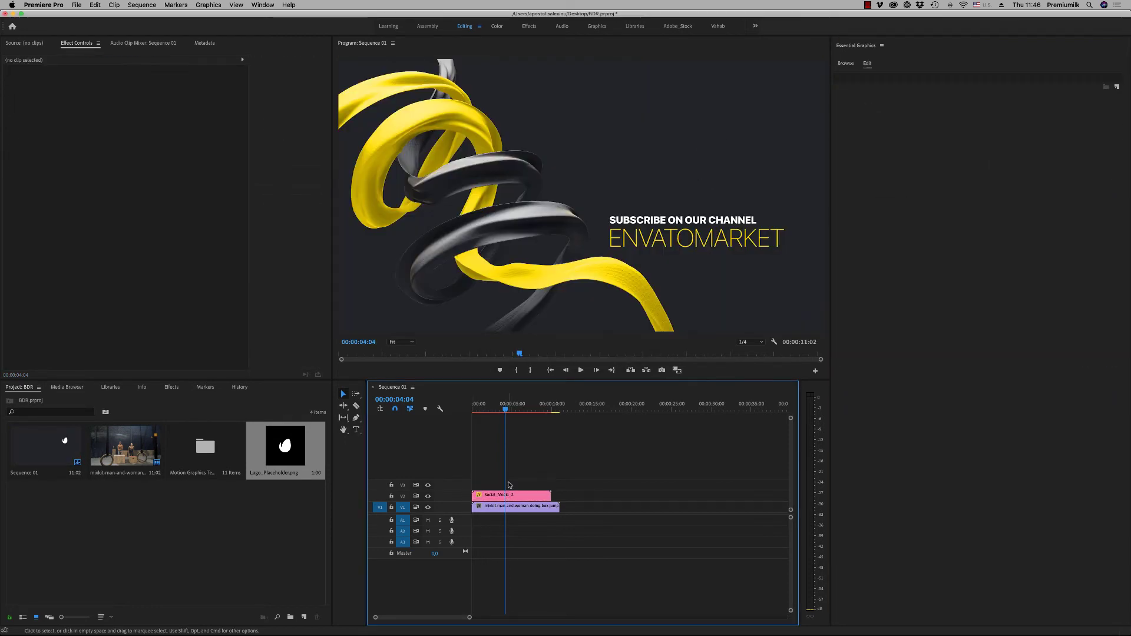
- Move the gym footage to V3, scale it to 49 and raise it above the subscribe text
{"action": "left_click_drag", "start_coordinate": [498, 512], "coordinate": [515, 490]}
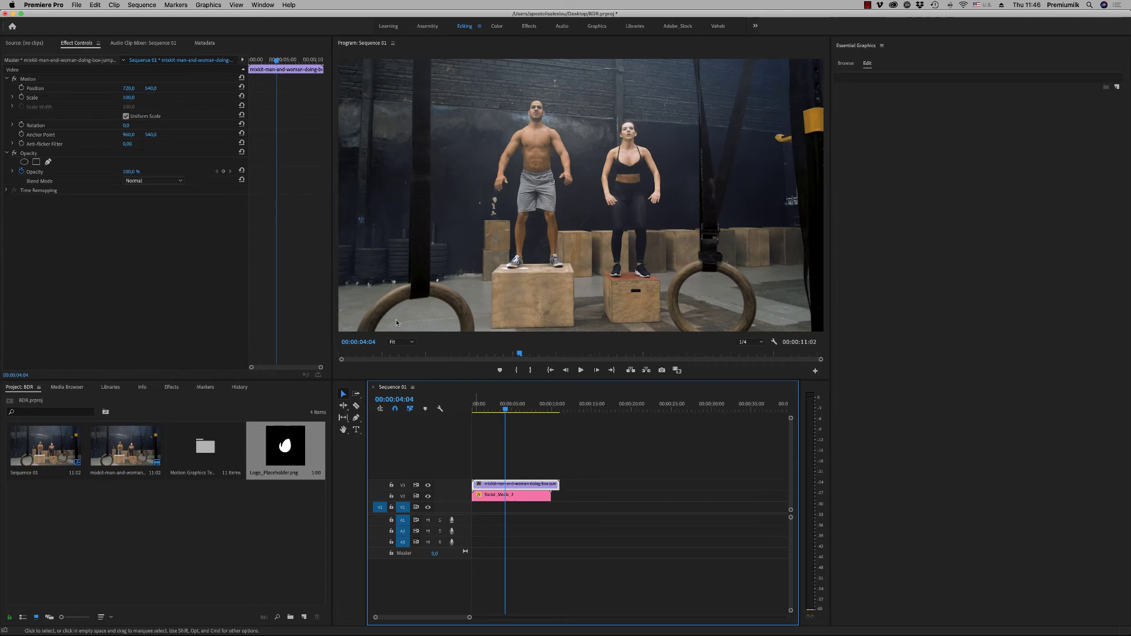
{"action": "left_click_drag", "start_coordinate": [128, 98], "coordinate": [340, 88]}
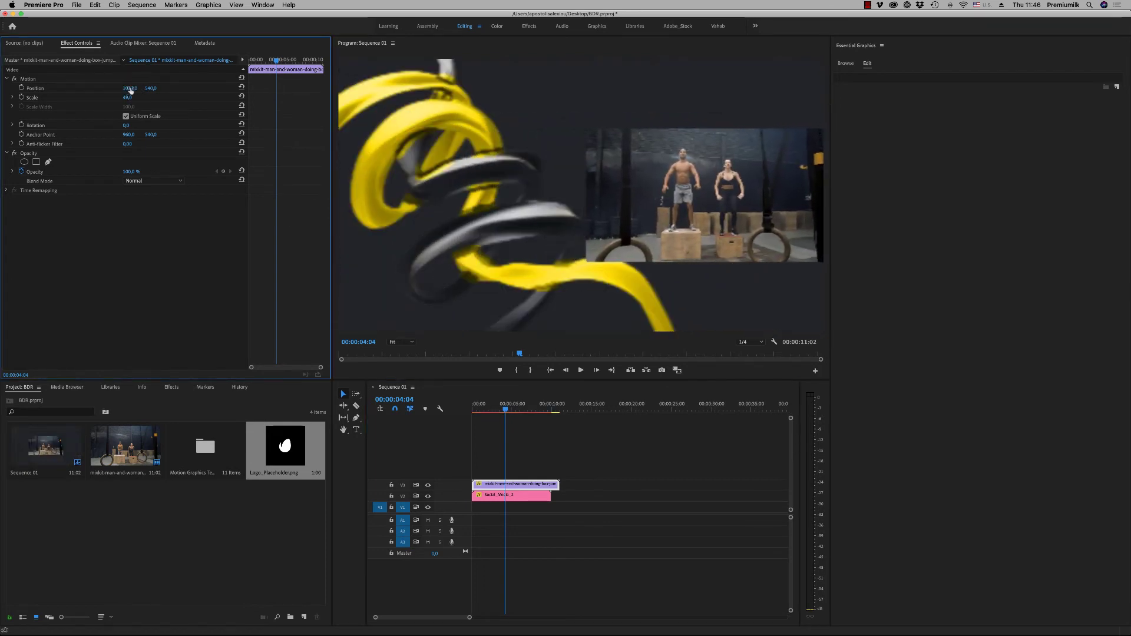
{"action": "mouse_move", "coordinate": [154, 88]}
{"action": "left_mouse_down"}
{"action": "mouse_move", "coordinate": [162, 105]}
{"action": "mouse_move", "coordinate": [161, 90]}
{"action": "left_mouse_up"}
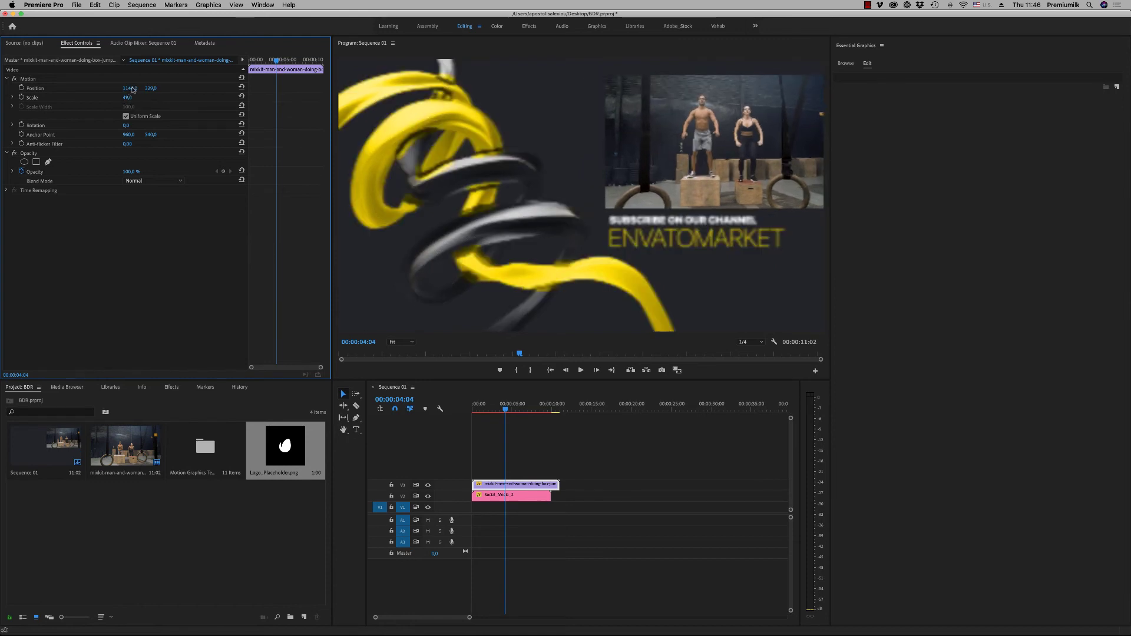
{"action": "left_click", "coordinate": [508, 405]}
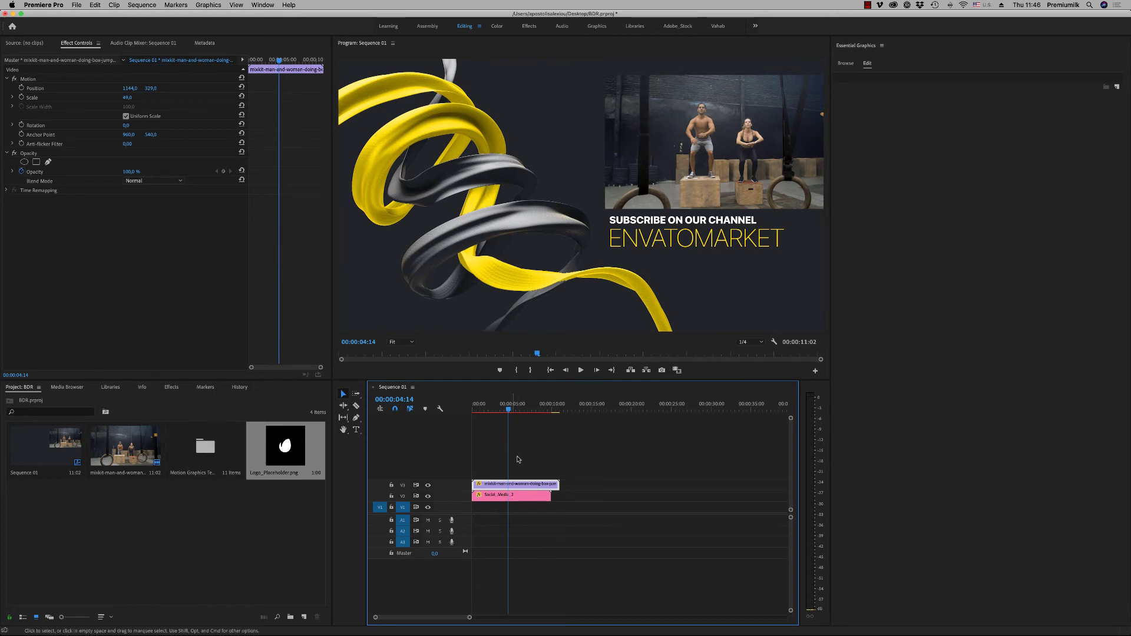
{"action": "left_click", "coordinate": [517, 497]}
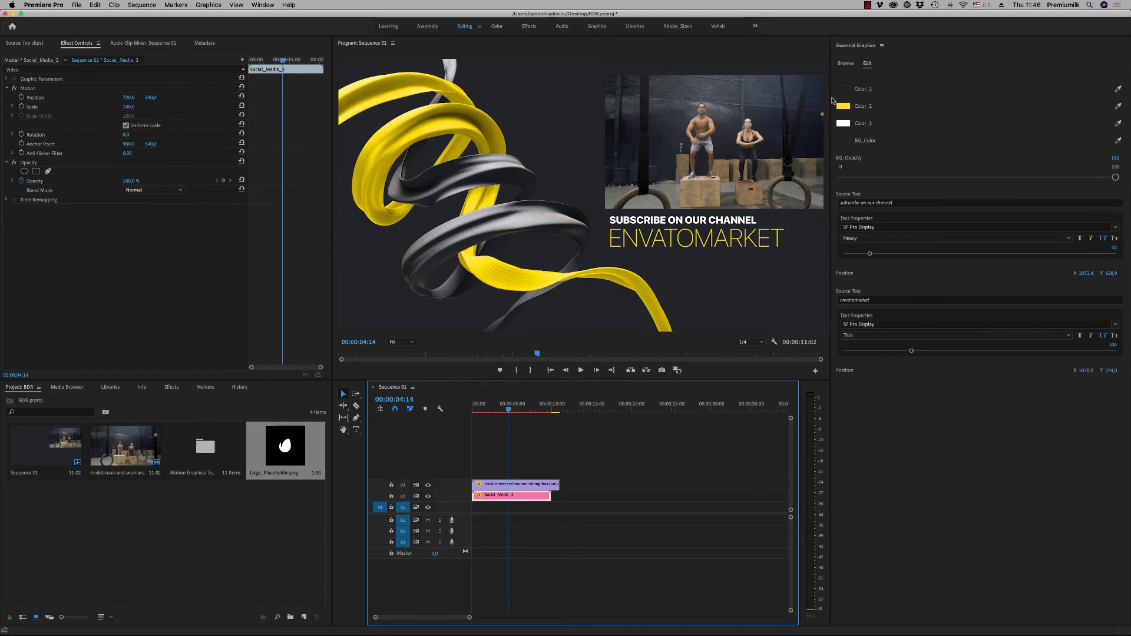
{"action": "left_click", "coordinate": [845, 63]}
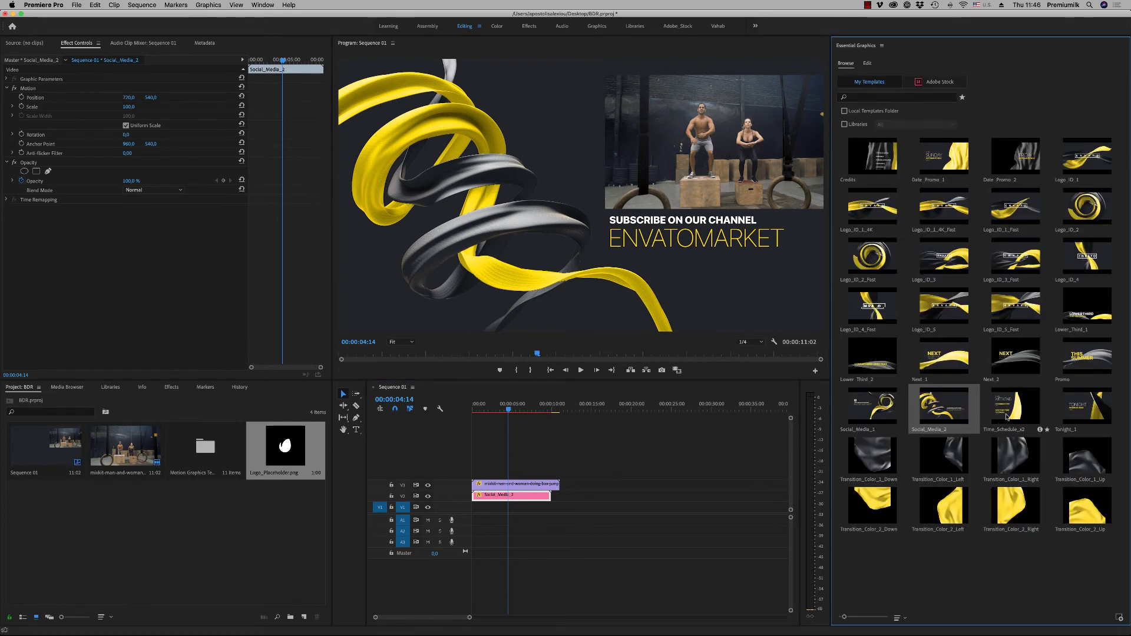
- Add Time_Schedule_x2 at the start in place of Social_Media_2, moving it to a lower track
{"action": "left_click_drag", "start_coordinate": [1007, 417], "coordinate": [471, 487]}
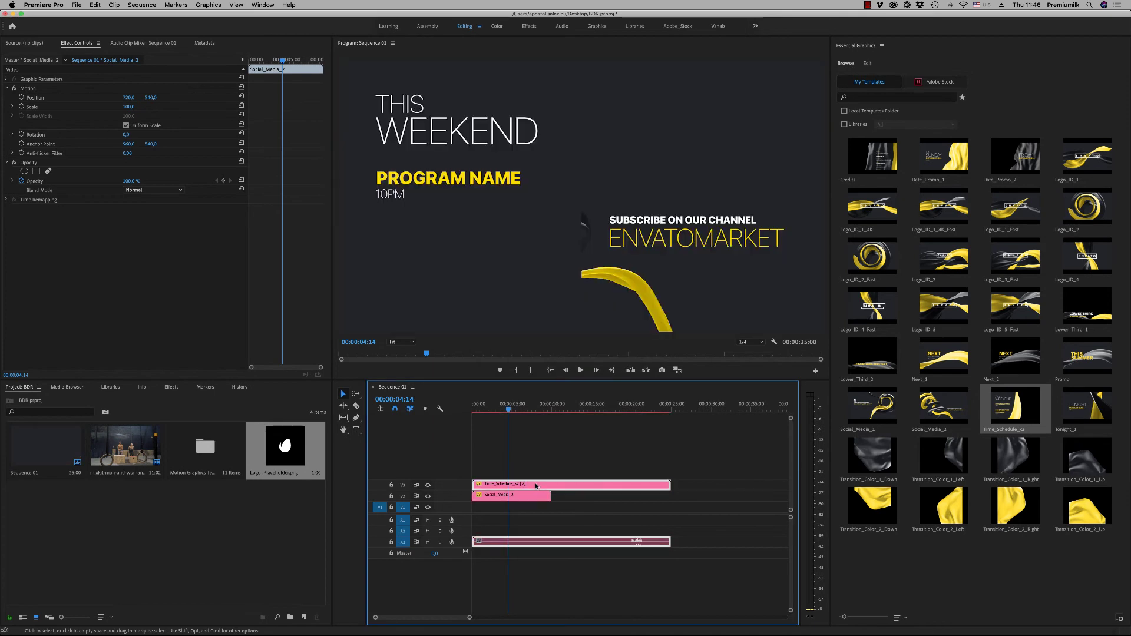
{"action": "left_click", "coordinate": [527, 495]}
{"action": "key", "text": "Delete"}
{"action": "left_click_drag", "start_coordinate": [524, 485], "coordinate": [497, 498]}
- Put the gym footage under the schedule graphic and set its Position X to 1061
{"action": "left_click_drag", "start_coordinate": [126, 446], "coordinate": [514, 508]}
{"action": "left_click_drag", "start_coordinate": [126, 90], "coordinate": [185, 90]}
{"action": "left_click_drag", "start_coordinate": [480, 411], "coordinate": [553, 409]}
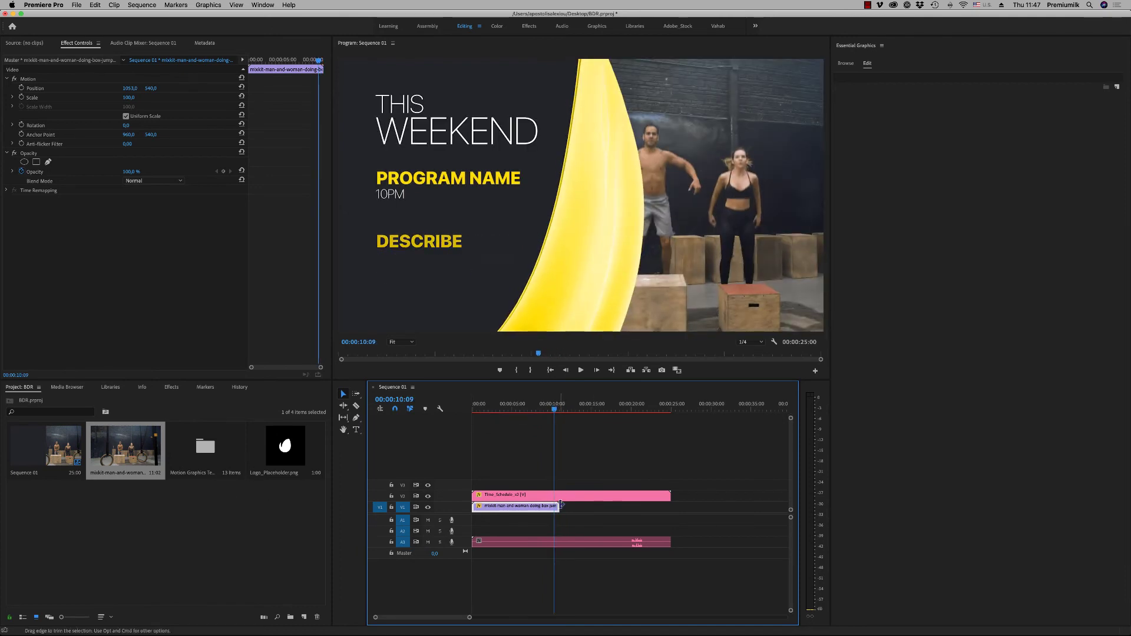
- Trim the gym clip's out-point and add the Tonight_1 template at the sequence start
{"action": "left_click_drag", "start_coordinate": [559, 506], "coordinate": [552, 507]}
{"action": "left_click_drag", "start_coordinate": [562, 409], "coordinate": [645, 407]}
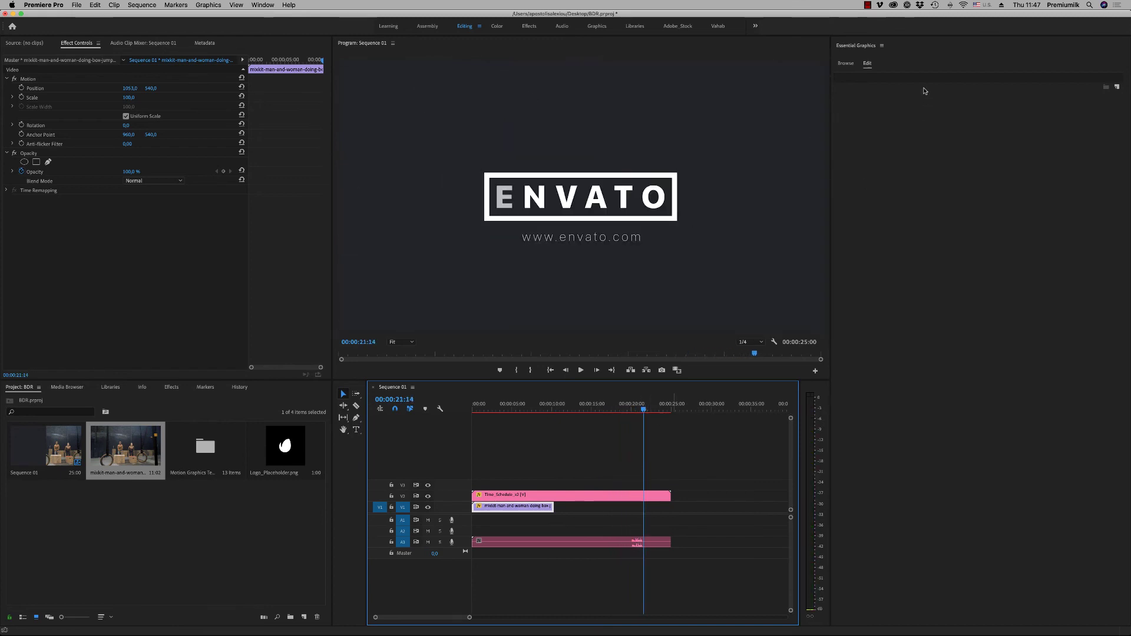
{"action": "left_click", "coordinate": [846, 63]}
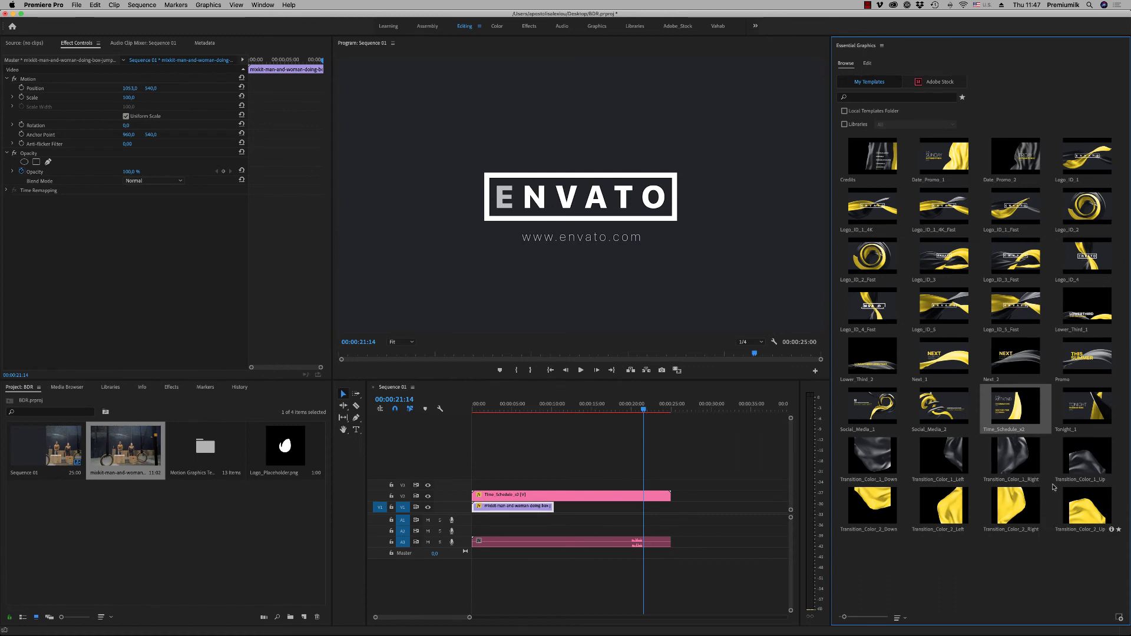
{"action": "left_click_drag", "start_coordinate": [1081, 419], "coordinate": [475, 496]}
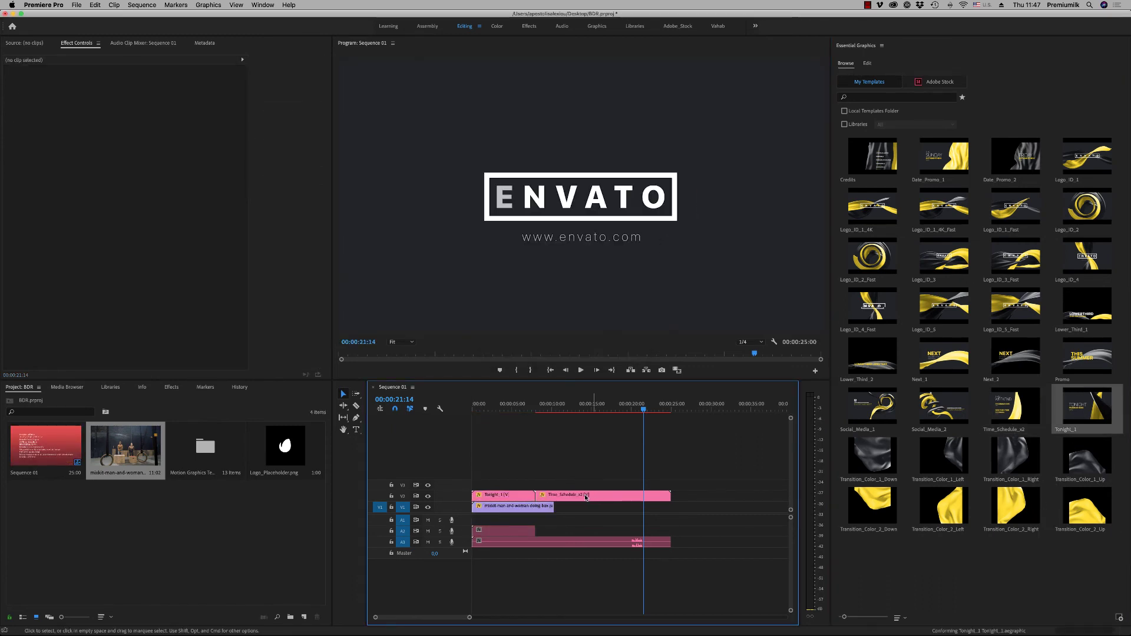
- Delete Time_Schedule_x2, leaving Tonight_1, and park the playhead at 00:00:03:04
{"action": "left_click", "coordinate": [561, 498]}
{"action": "key", "text": "Delete"}
{"action": "left_click", "coordinate": [487, 407]}
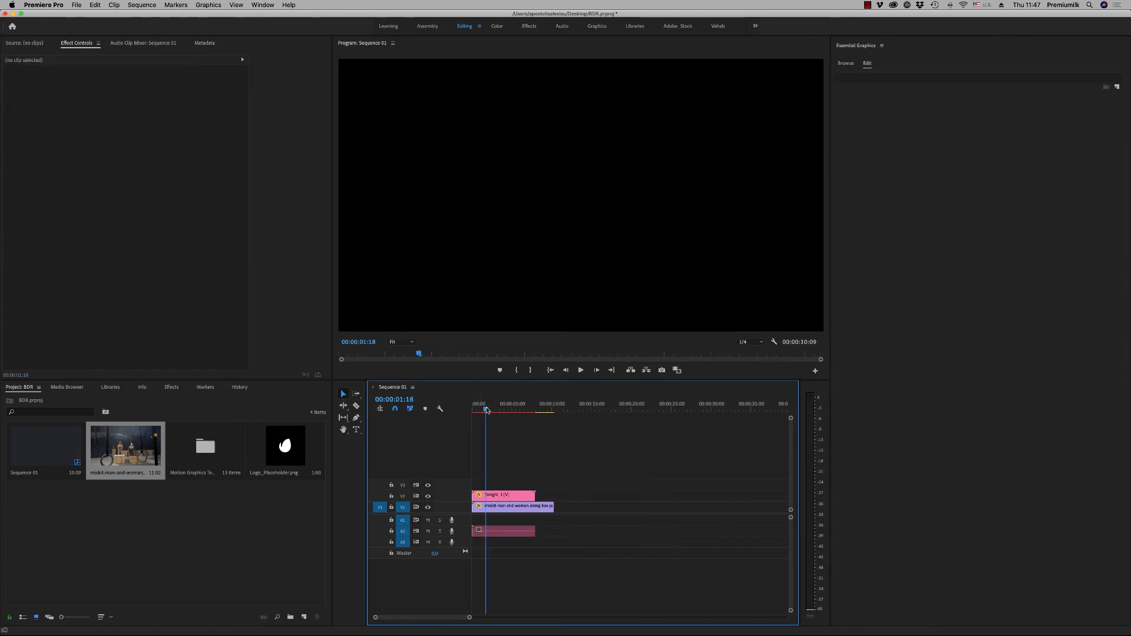
{"action": "left_click", "coordinate": [509, 498]}
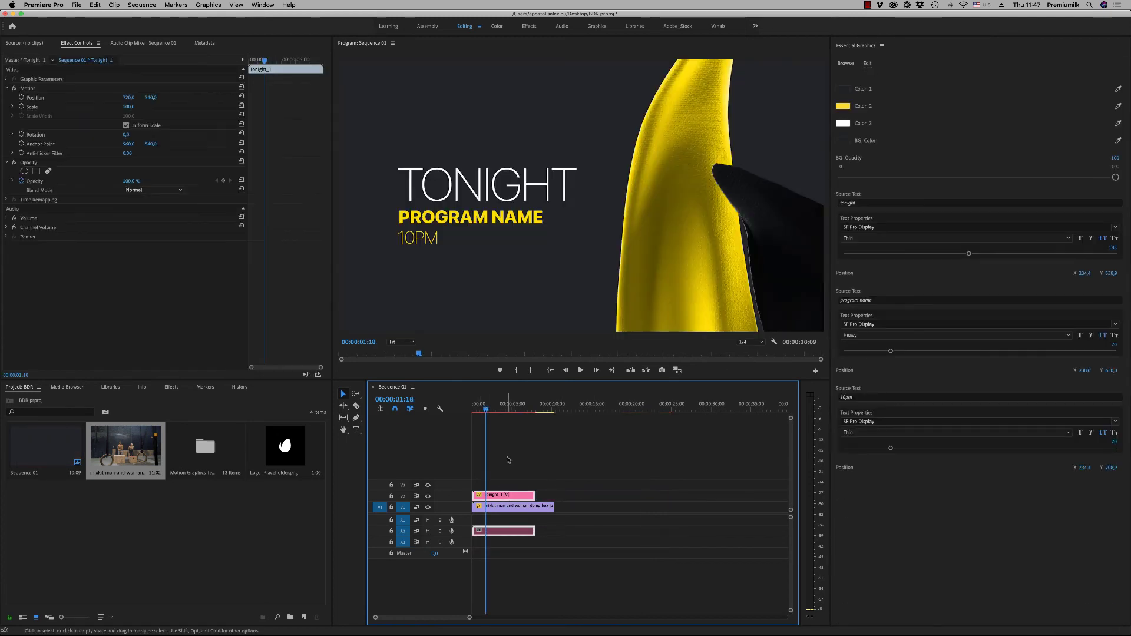
{"action": "left_click_drag", "start_coordinate": [488, 406], "coordinate": [497, 406]}
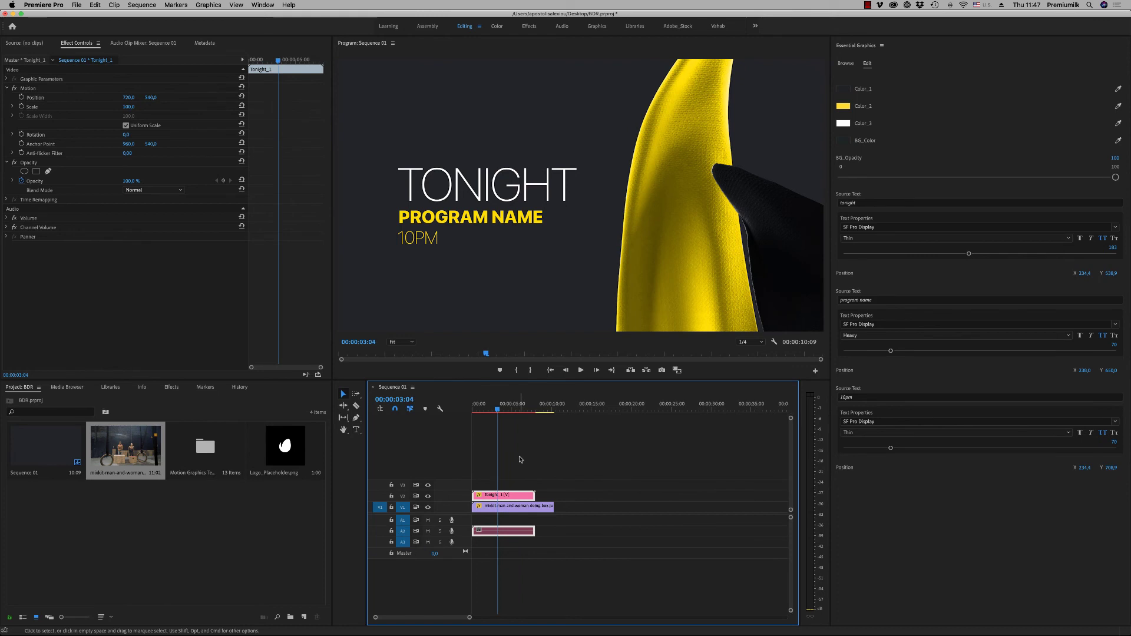
{"action": "left_click", "coordinate": [846, 63]}
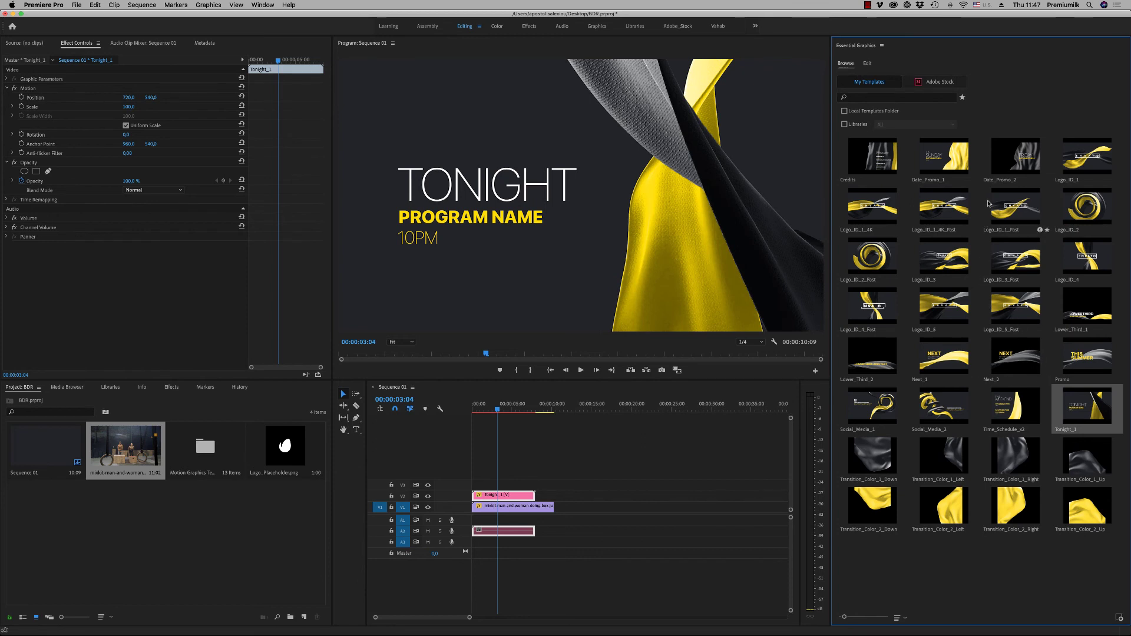
- Try Logo_ID_1_4K set to frame size in place of Tonight_1, then delete it too
{"action": "left_click_drag", "start_coordinate": [871, 206], "coordinate": [486, 496]}
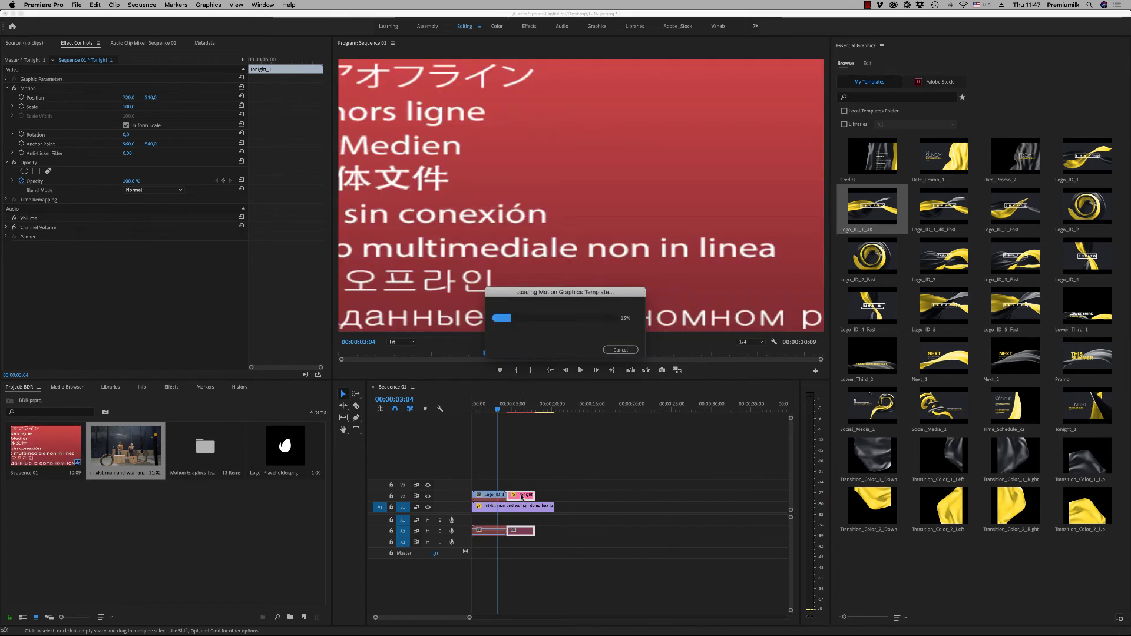
{"action": "key", "text": "Delete"}
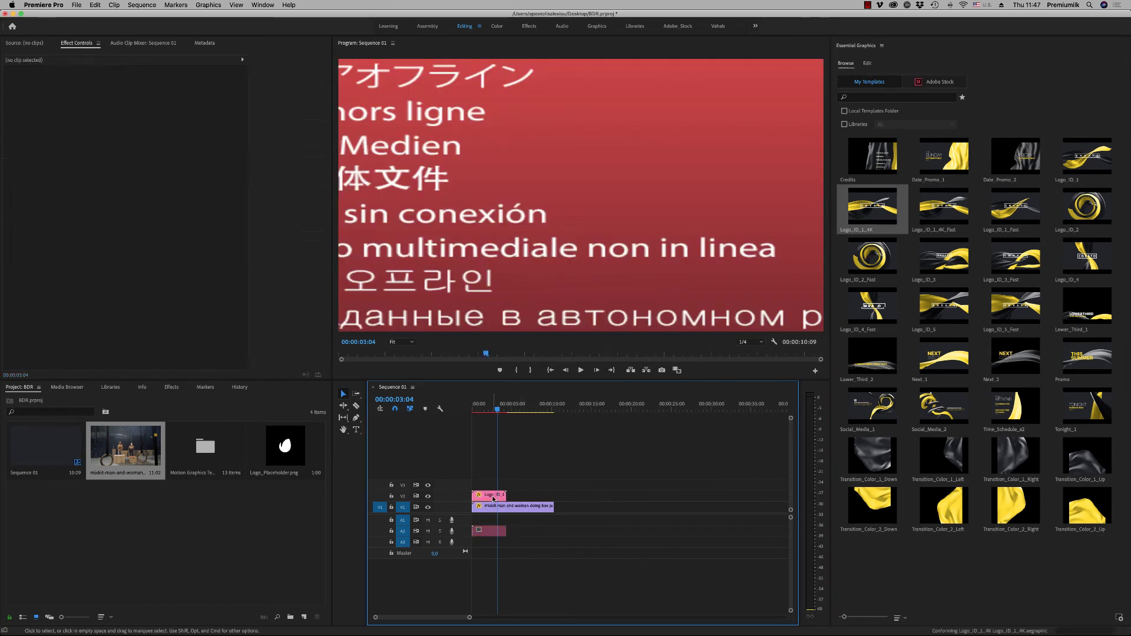
{"action": "left_click", "coordinate": [493, 498]}
{"action": "left_click", "coordinate": [492, 410]}
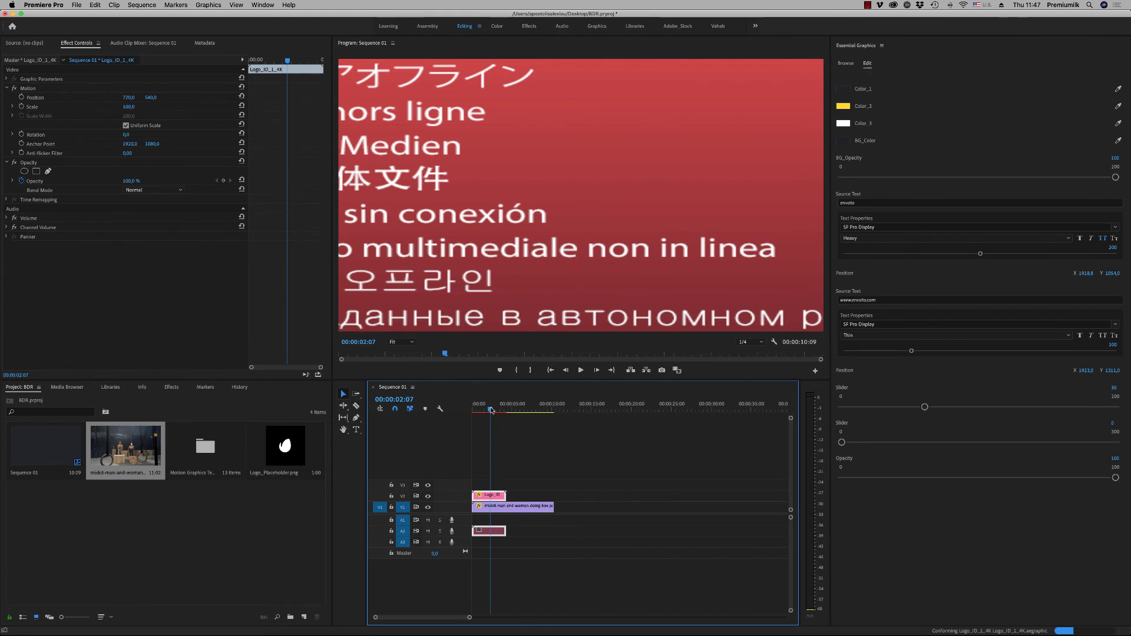
{"action": "right_click", "coordinate": [492, 496]}
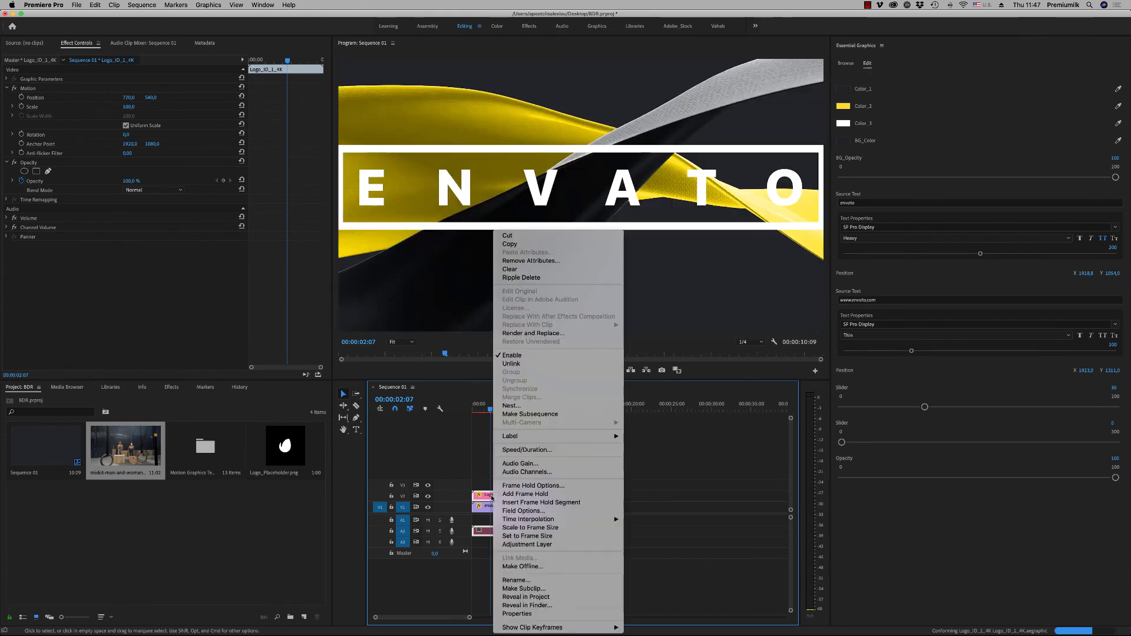
{"action": "left_click", "coordinate": [529, 536]}
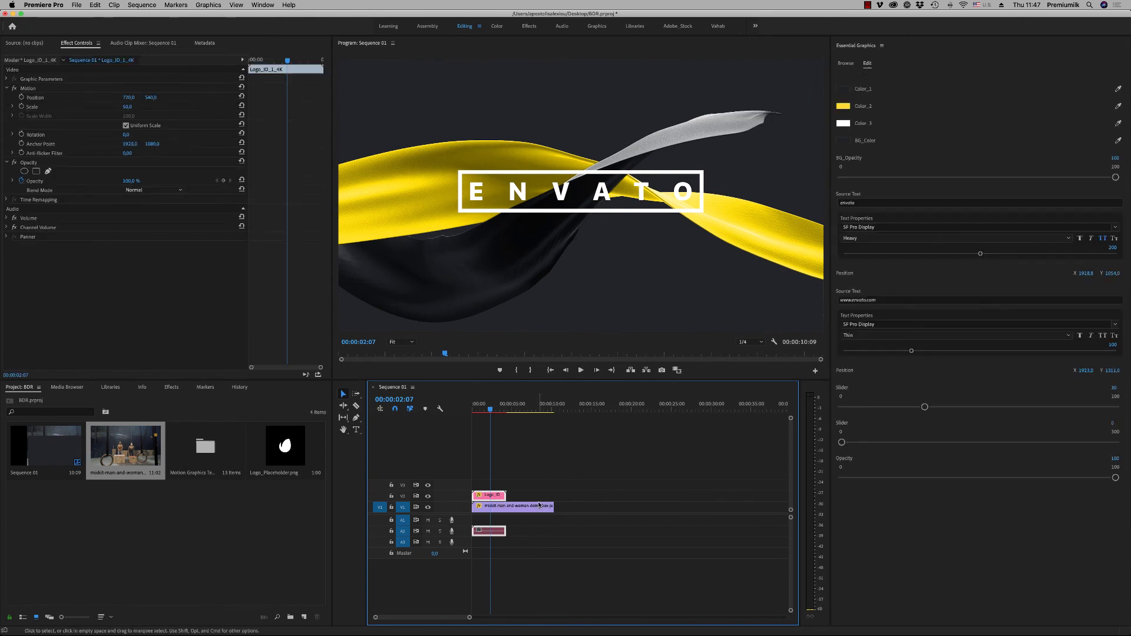
{"action": "key", "text": "Delete"}
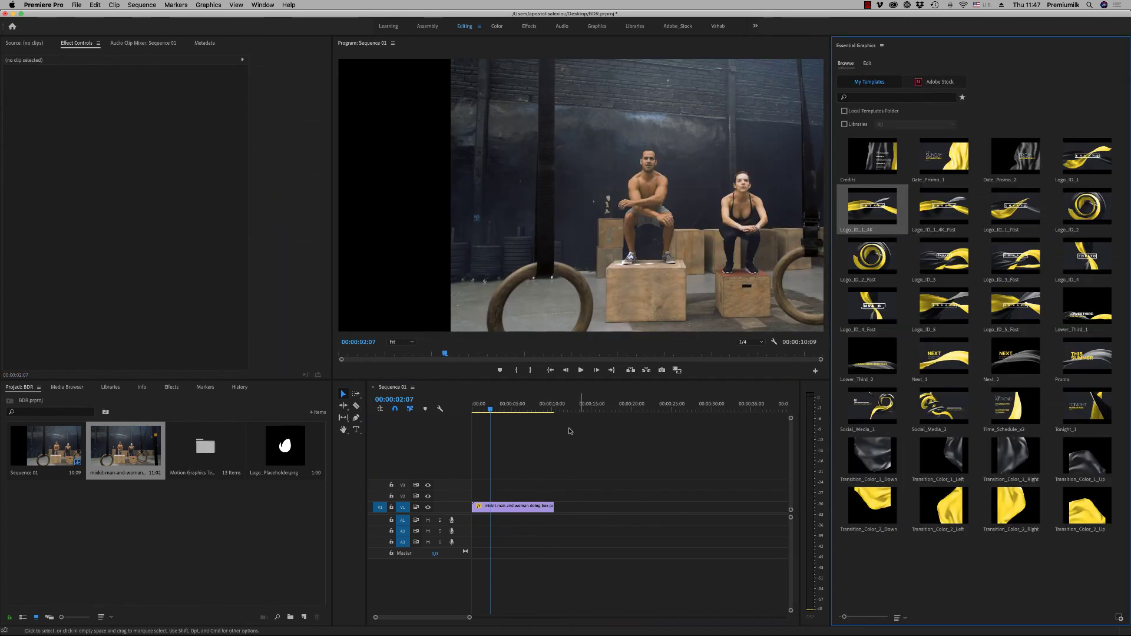
- Move the gym footage from V1 to the V2 track
{"action": "left_click", "coordinate": [530, 512]}
{"action": "key", "text": "Delete"}
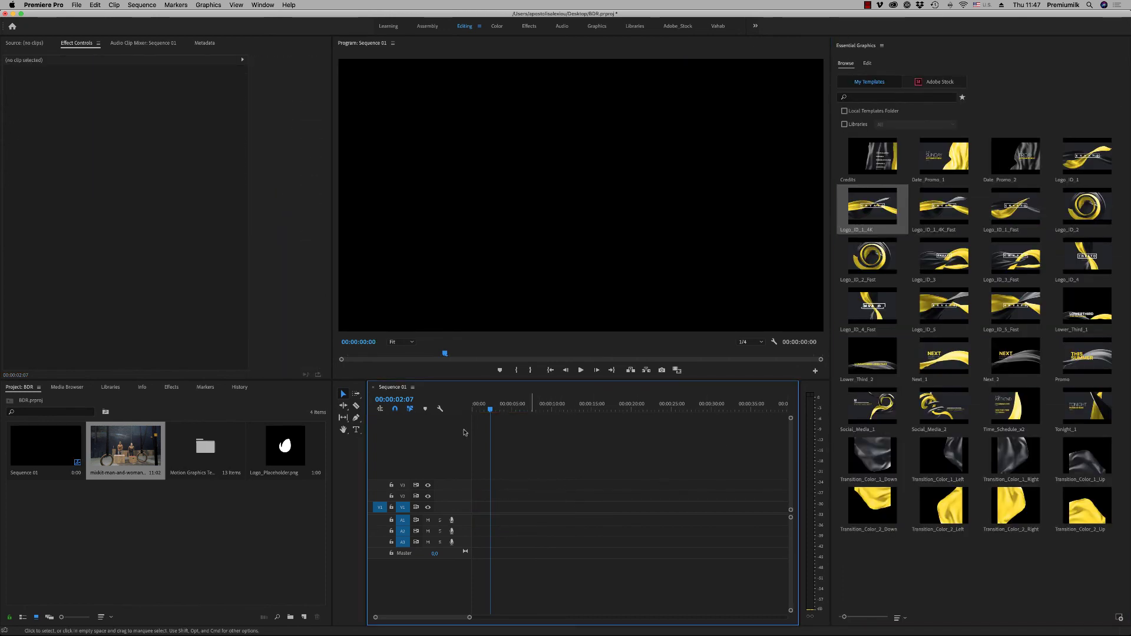
{"action": "key", "text": "super+z"}
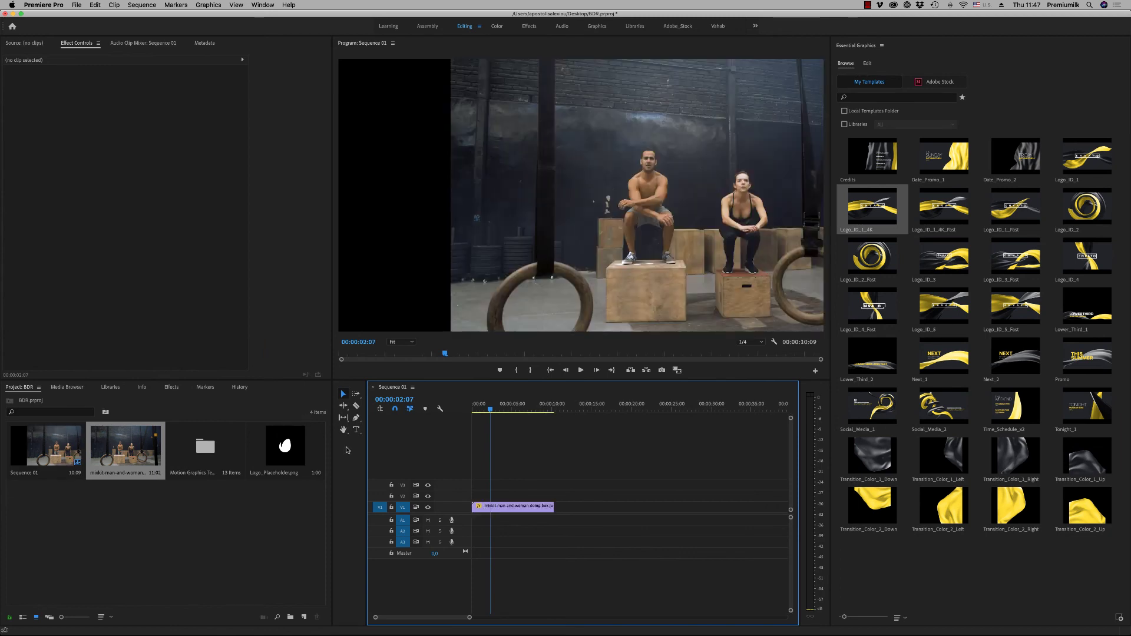
{"action": "left_click", "coordinate": [519, 507]}
{"action": "key", "text": "Delete"}
{"action": "left_click_drag", "start_coordinate": [125, 451], "coordinate": [463, 498]}
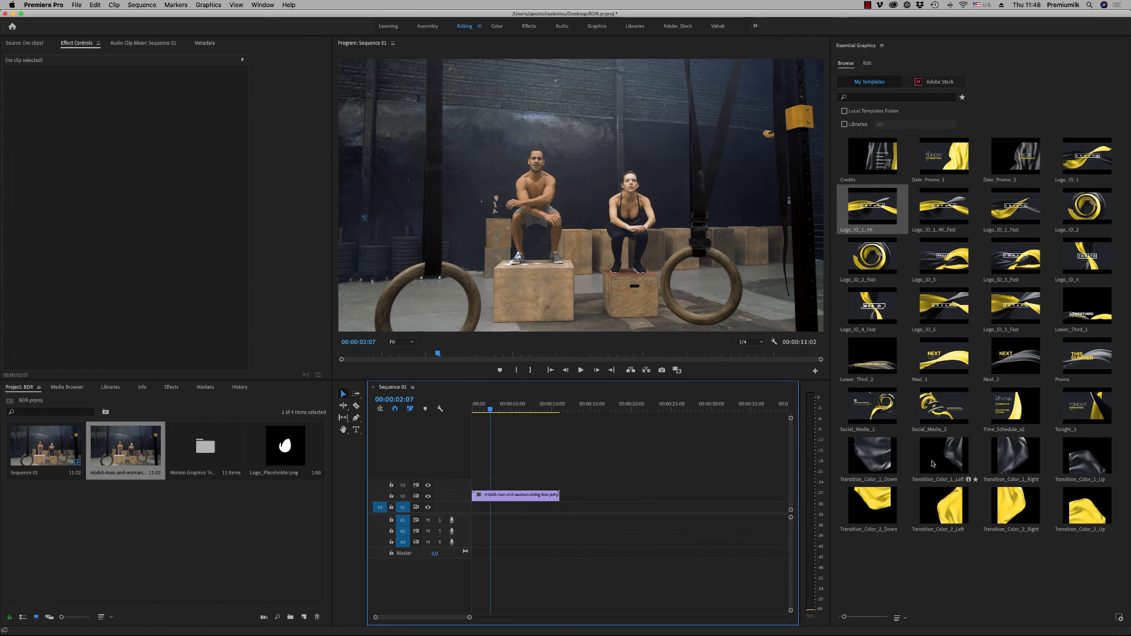
- Add Transition_Color_1_Left on V3 at the start and preview its sweep over the footage
{"action": "left_click_drag", "start_coordinate": [937, 464], "coordinate": [499, 493]}
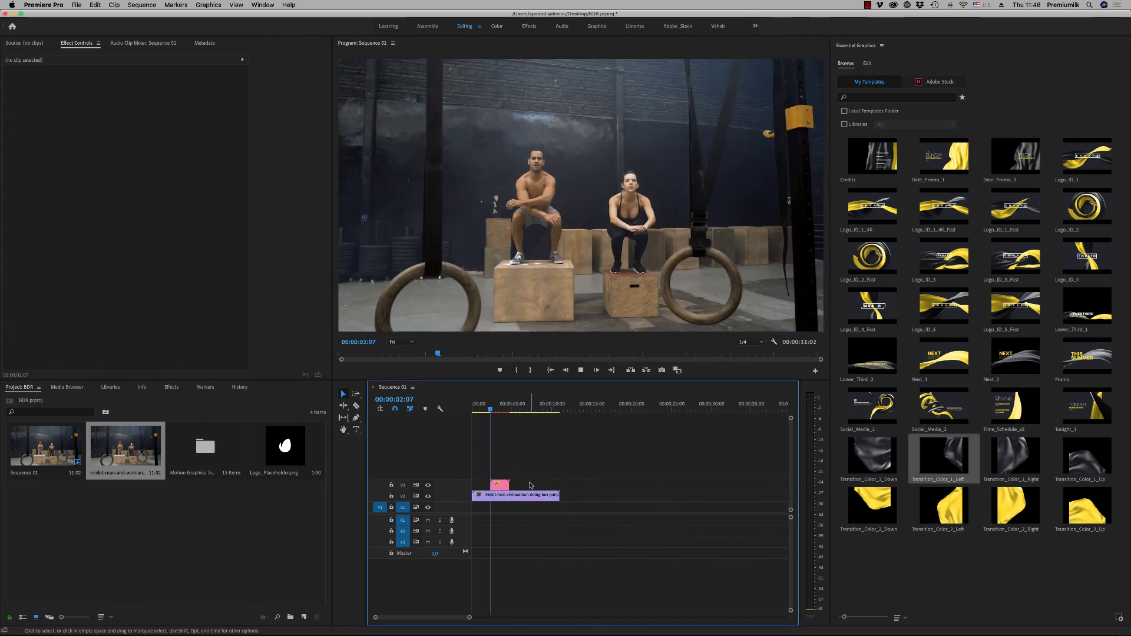
{"action": "key", "text": "space"}
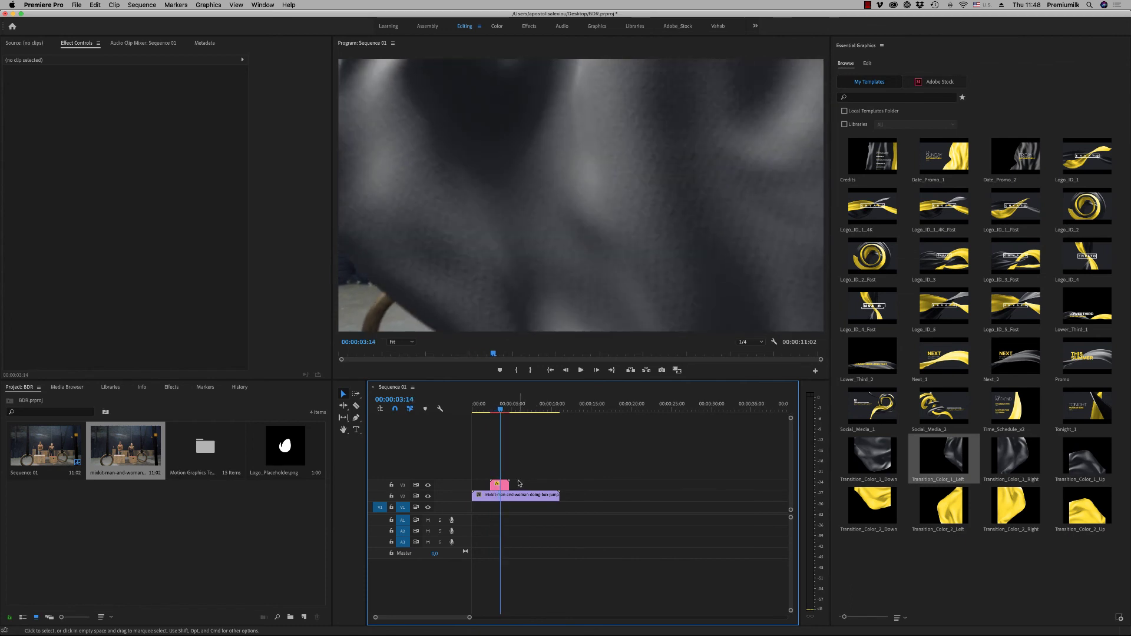
{"action": "key", "text": "space"}
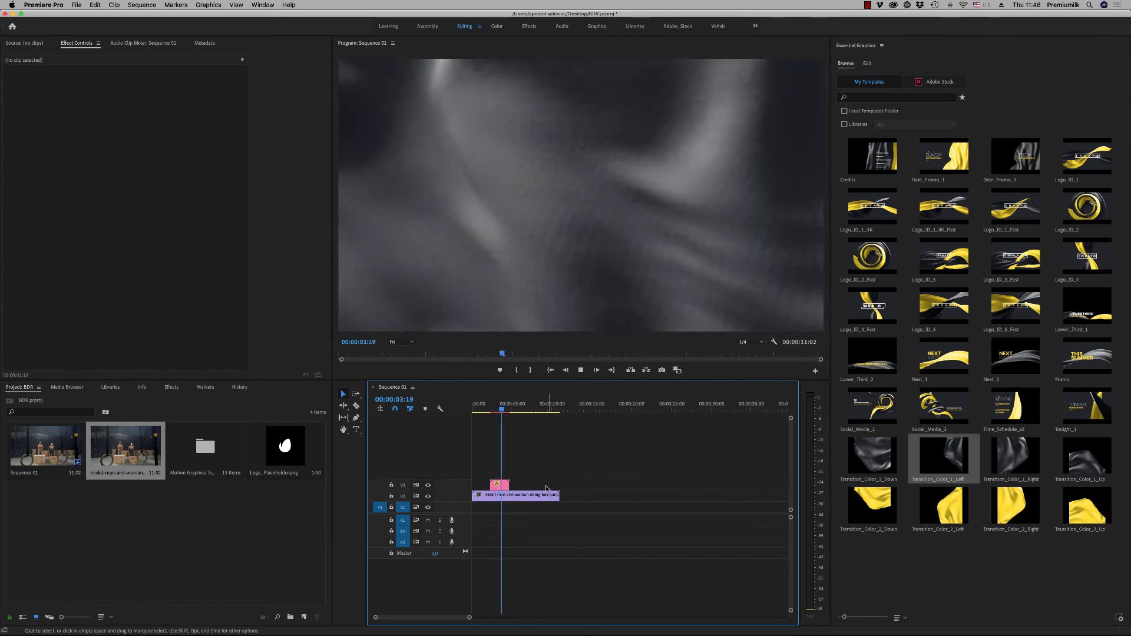
{"action": "key", "text": "space"}
{"action": "left_click", "coordinate": [504, 487]}
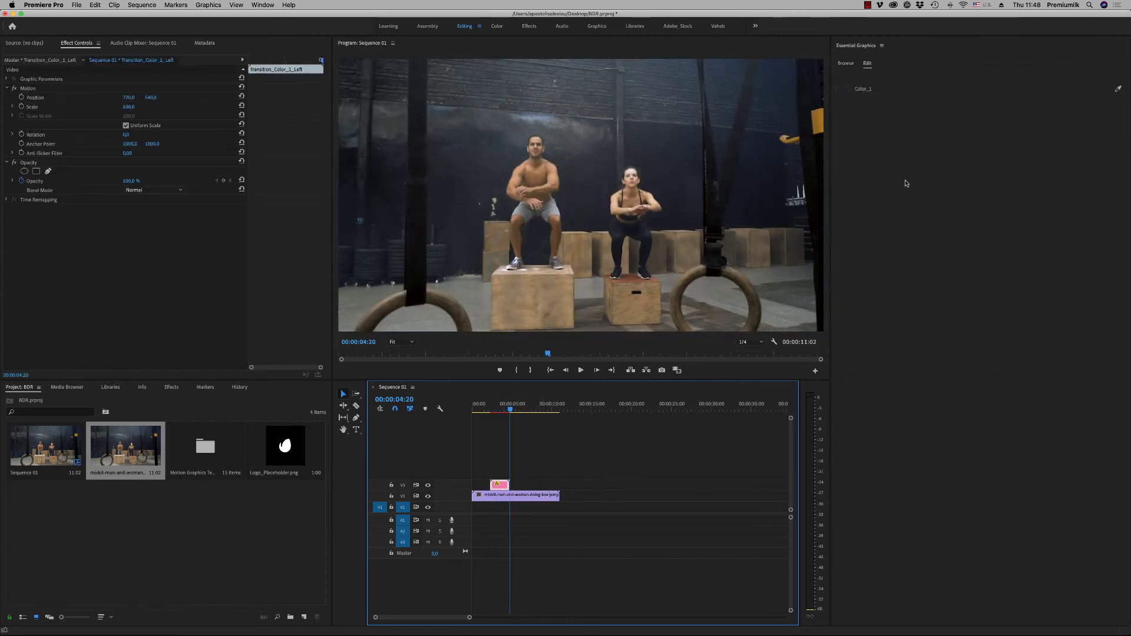
{"action": "left_click", "coordinate": [512, 406]}
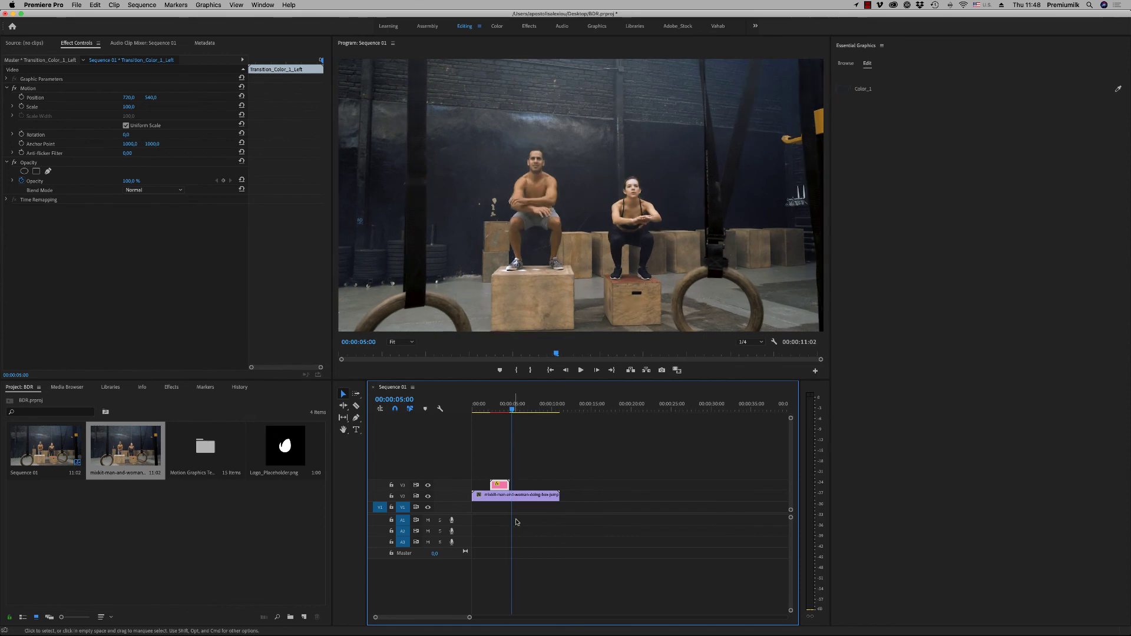
{"action": "left_click", "coordinate": [524, 500]}
{"action": "left_click", "coordinate": [846, 63]}
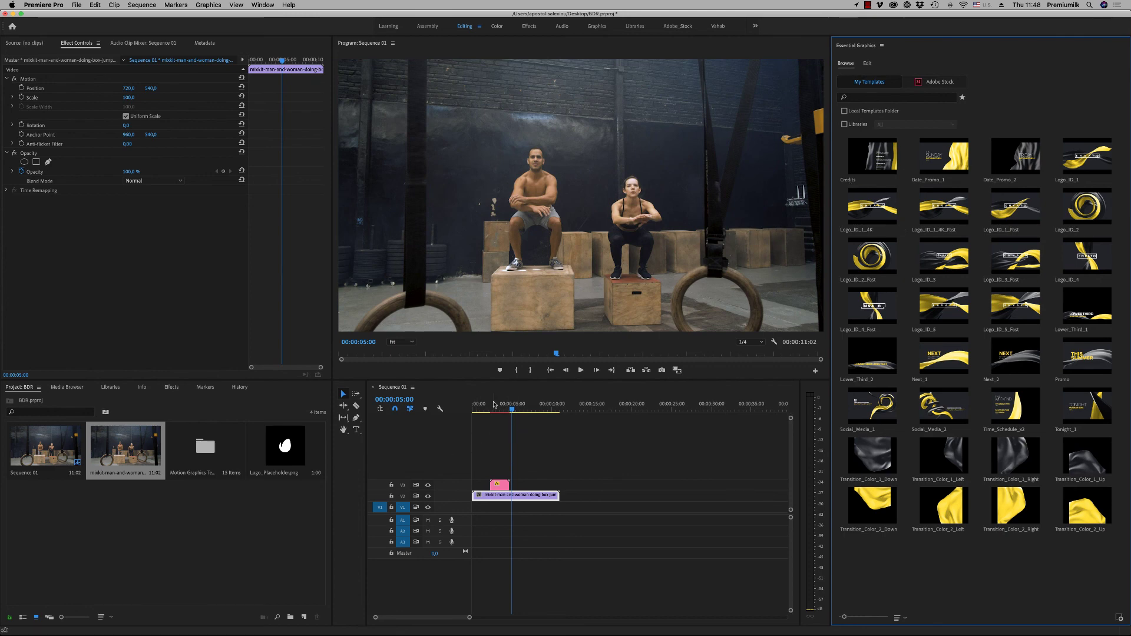
- Place the Logo_ID_1 template on V3 above the gym footage at 00:00:03:18
{"action": "left_click", "coordinate": [502, 407]}
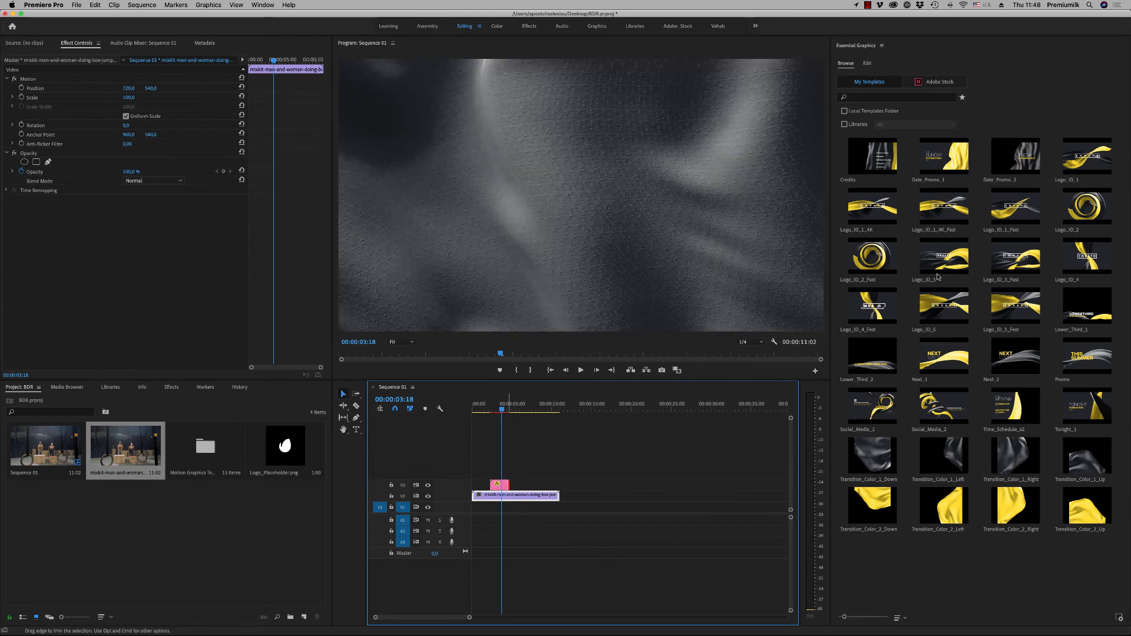
{"action": "left_click_drag", "start_coordinate": [1087, 157], "coordinate": [474, 486]}
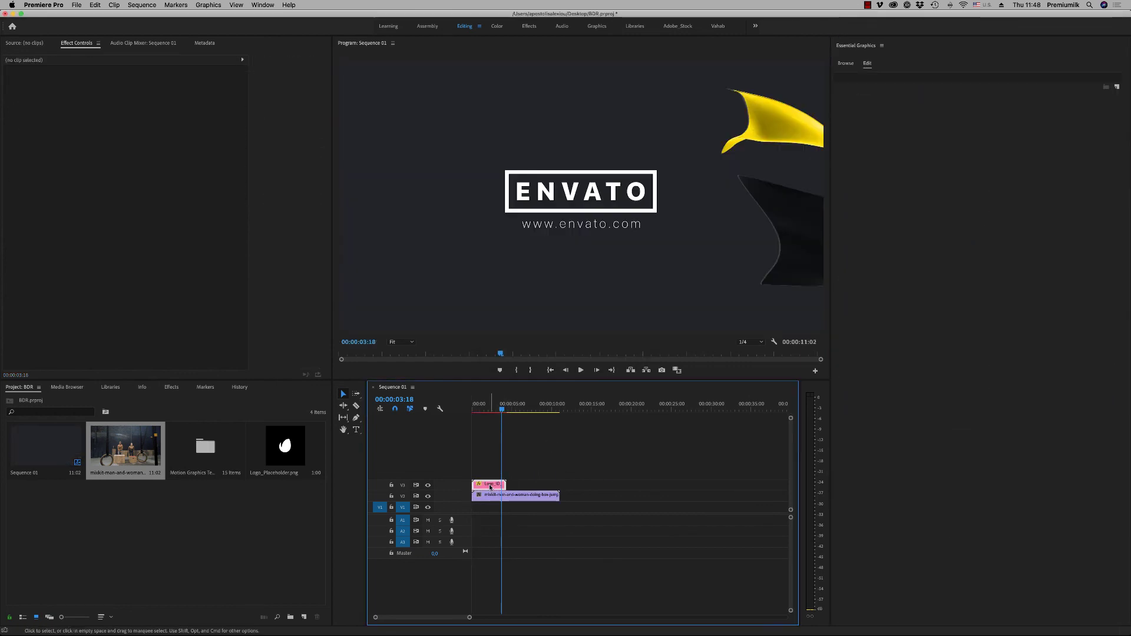
{"action": "left_click", "coordinate": [490, 487]}
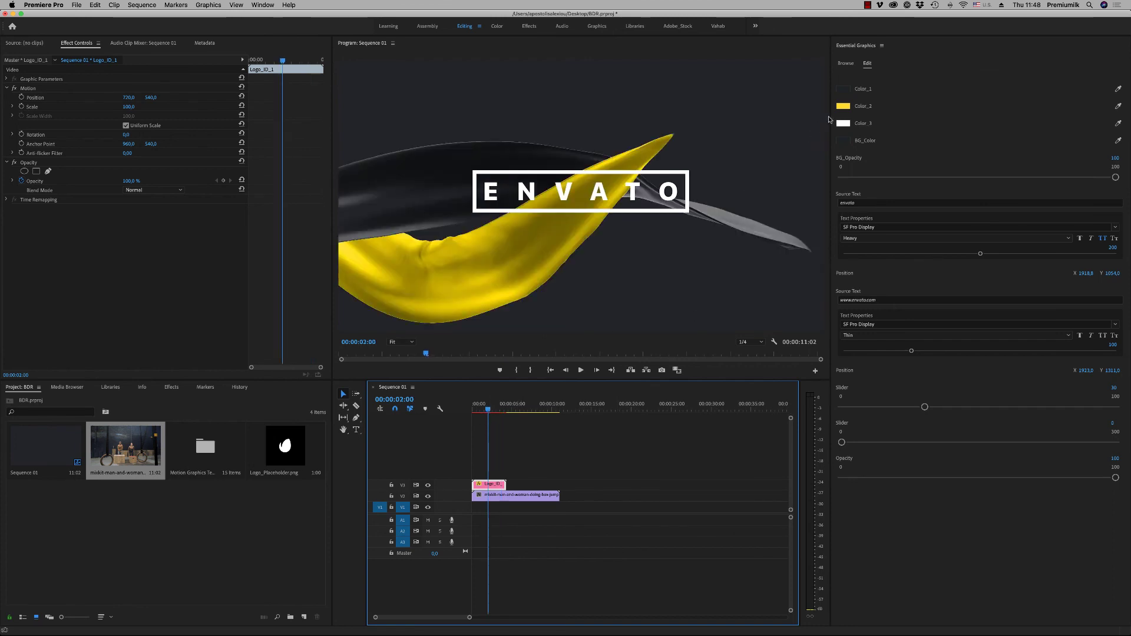
- Change the logo's yellow Color_2 ribbon to blue in the Color Picker
{"action": "left_click", "coordinate": [844, 107]}
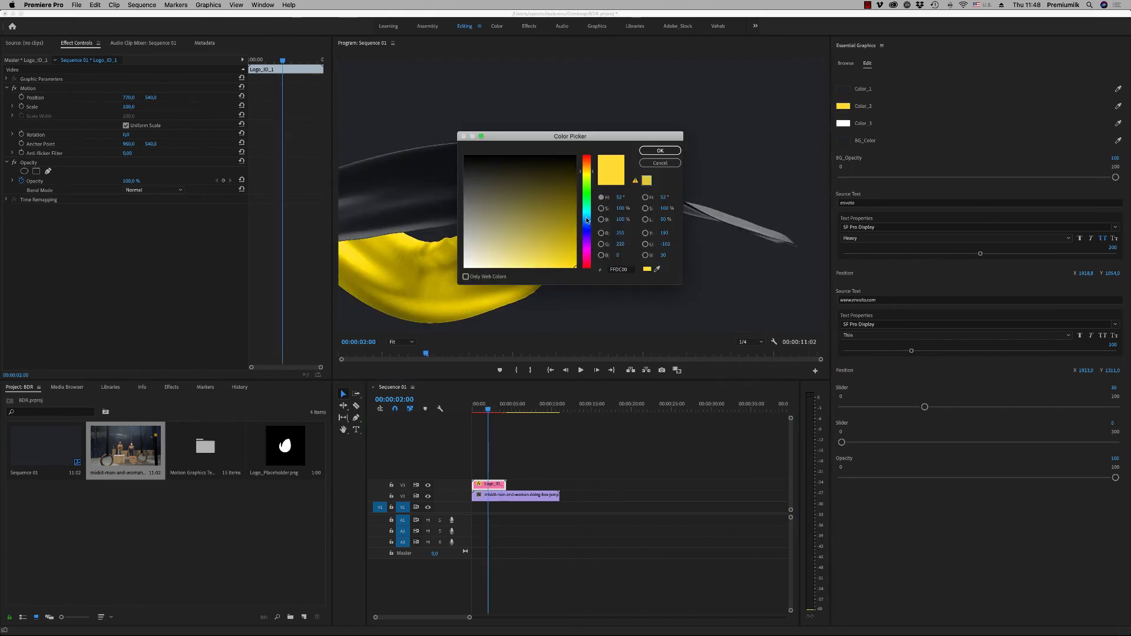
{"action": "left_click", "coordinate": [586, 217]}
{"action": "left_click", "coordinate": [574, 246]}
{"action": "left_click", "coordinate": [673, 152]}
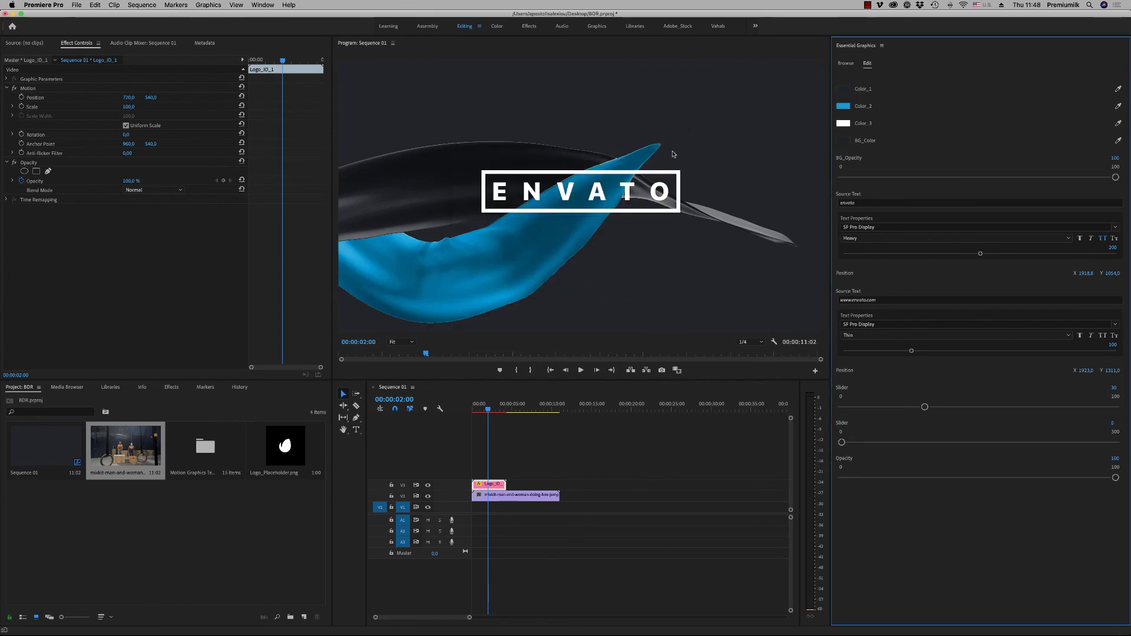
{"action": "left_click", "coordinate": [843, 111]}
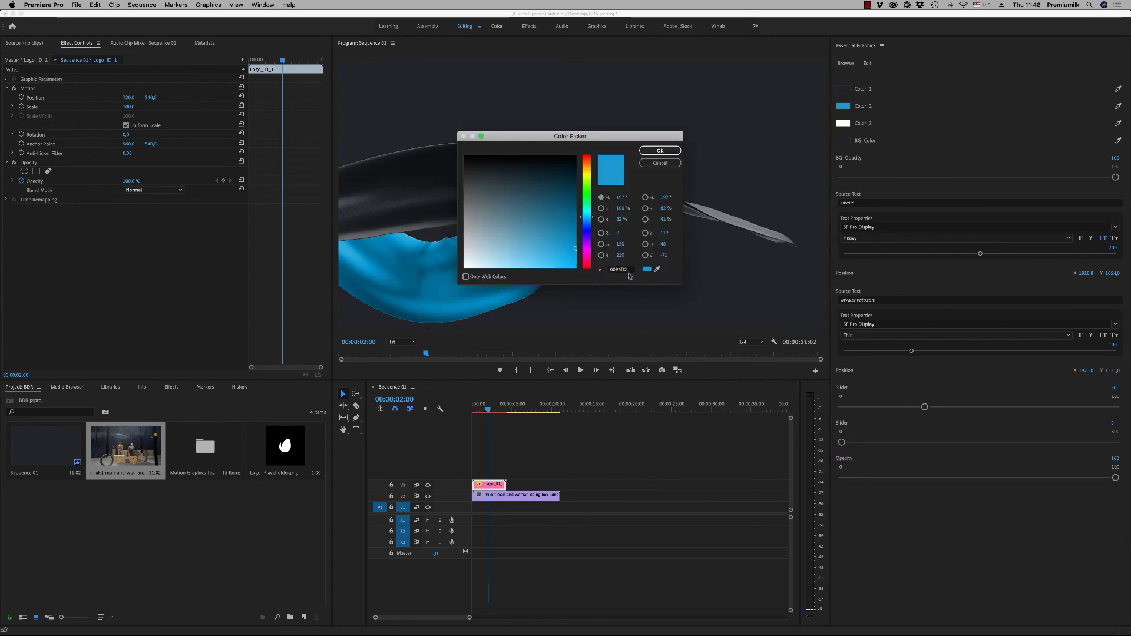
{"action": "left_click", "coordinate": [660, 151]}
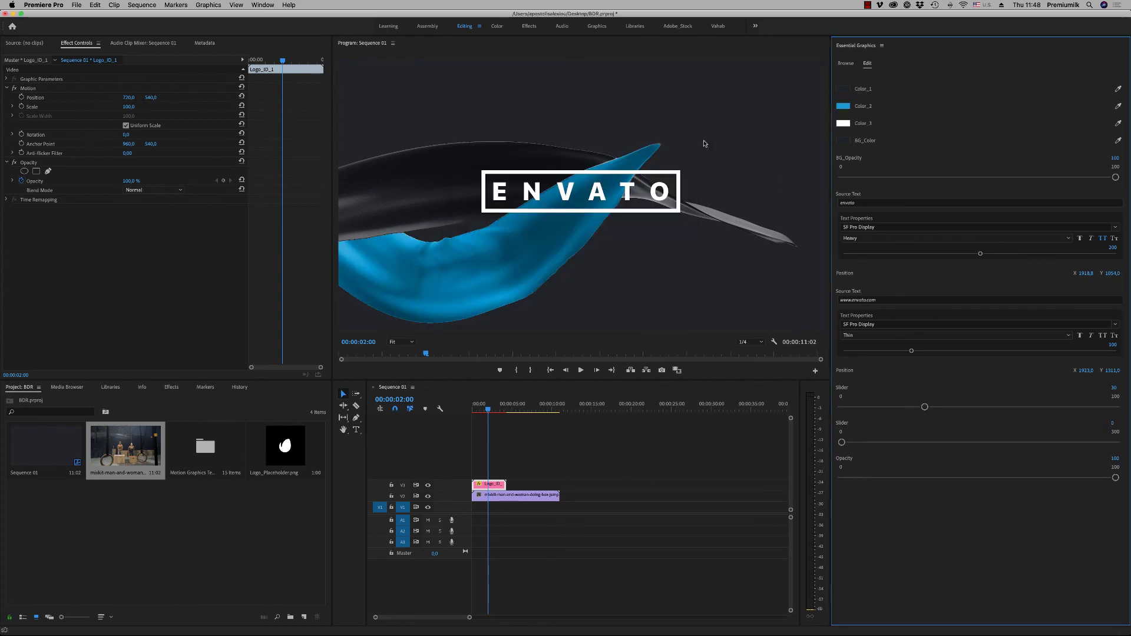
- Place the Date_Promo_1 template on V3 right after the Logo_ID_1 clip
{"action": "left_click", "coordinate": [845, 63]}
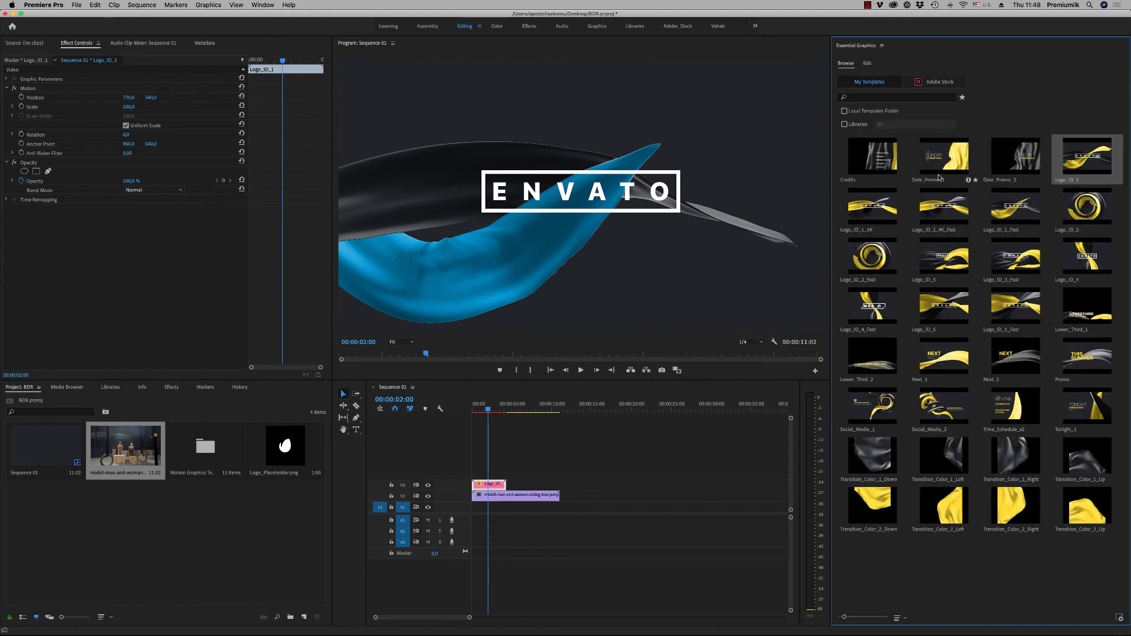
{"action": "left_click_drag", "start_coordinate": [943, 158], "coordinate": [512, 484]}
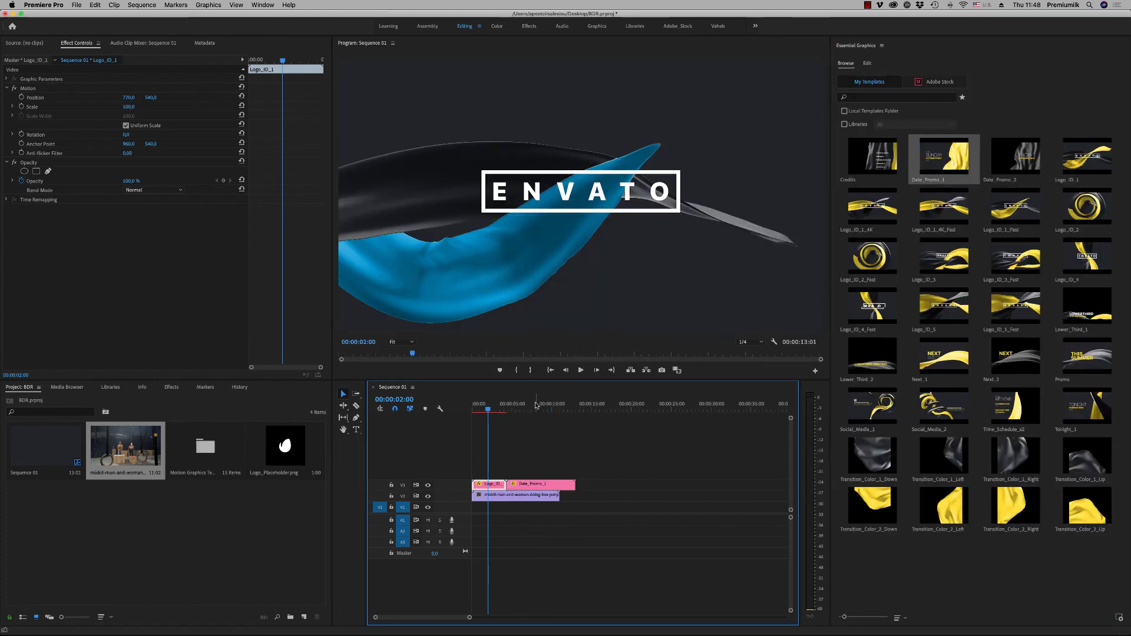
{"action": "left_click", "coordinate": [535, 404]}
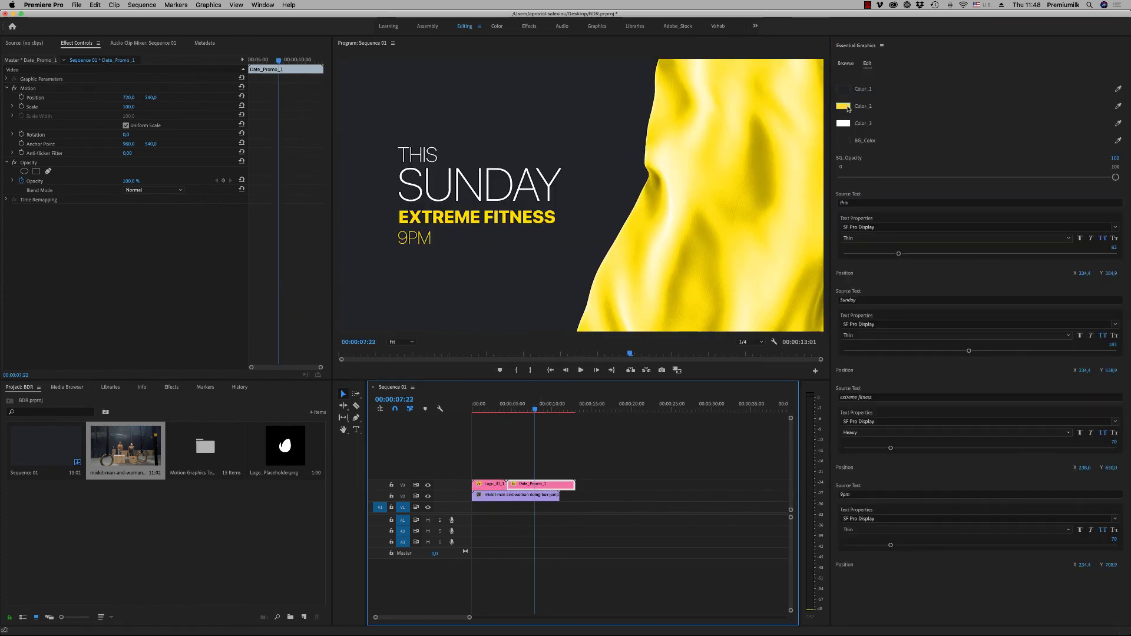
- Set the promo's Color_2 accent to blue 0096D2 and preview it around 00:00:06:09
{"action": "left_click", "coordinate": [843, 107]}
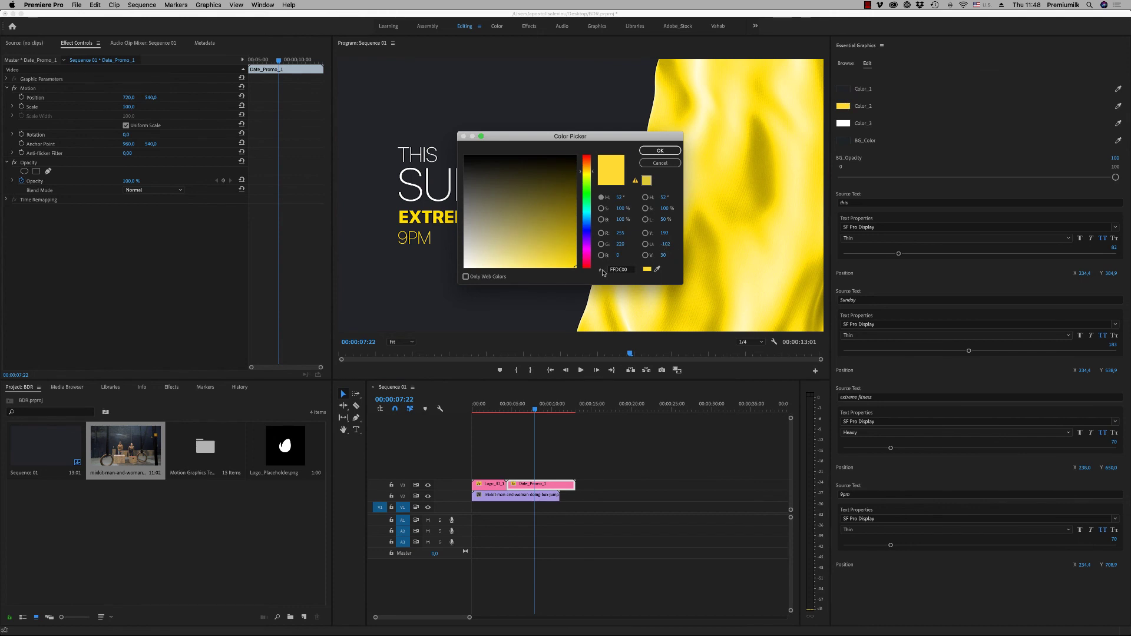
{"action": "type", "text": "0096D2"}
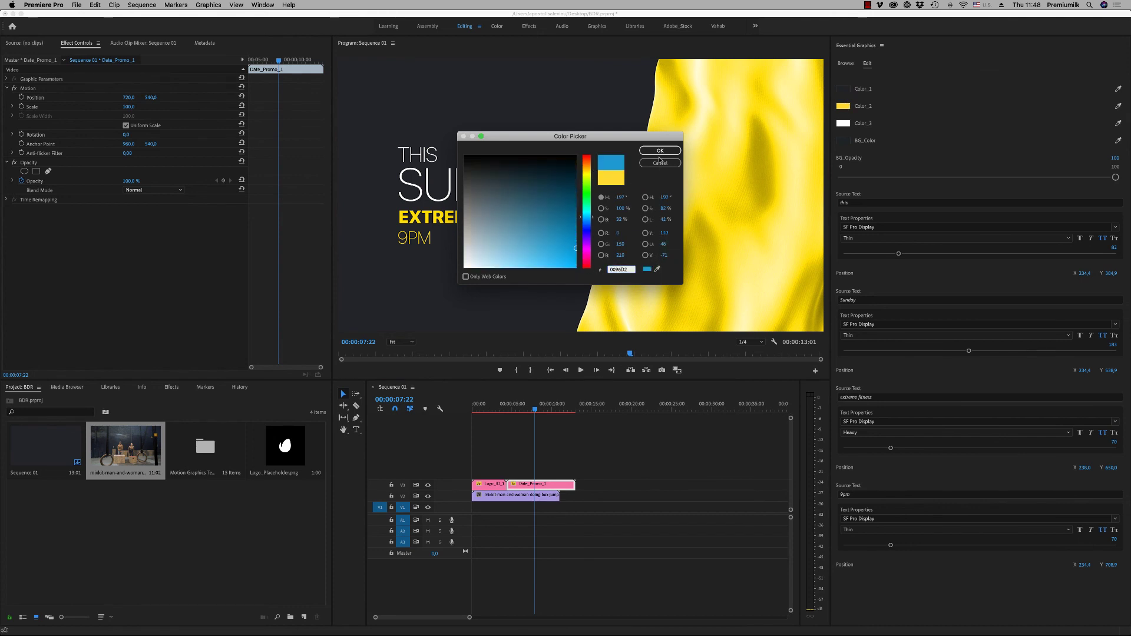
{"action": "left_click", "coordinate": [660, 152]}
{"action": "mouse_move", "coordinate": [525, 406]}
{"action": "left_mouse_down"}
{"action": "mouse_move", "coordinate": [474, 406]}
{"action": "mouse_move", "coordinate": [521, 406]}
{"action": "left_mouse_up"}
{"action": "left_click", "coordinate": [845, 63]}
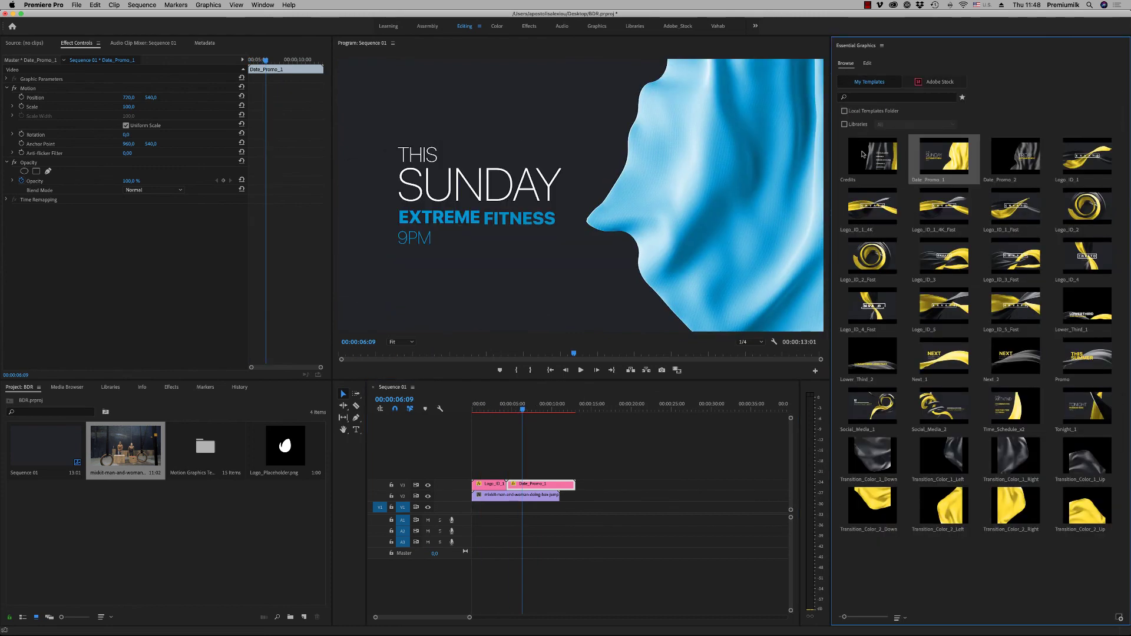